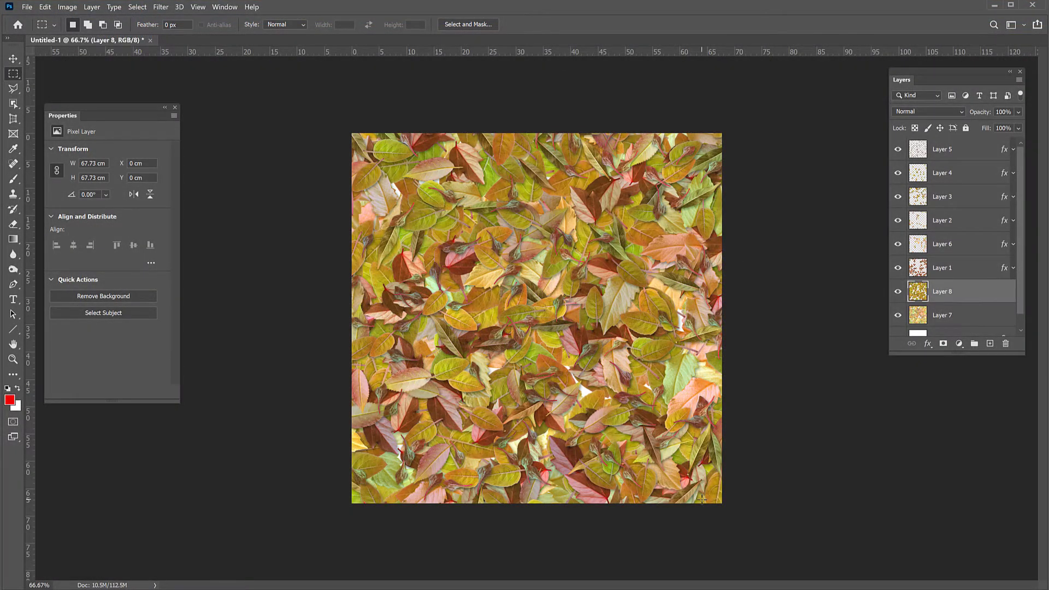
key(ctrl+1)
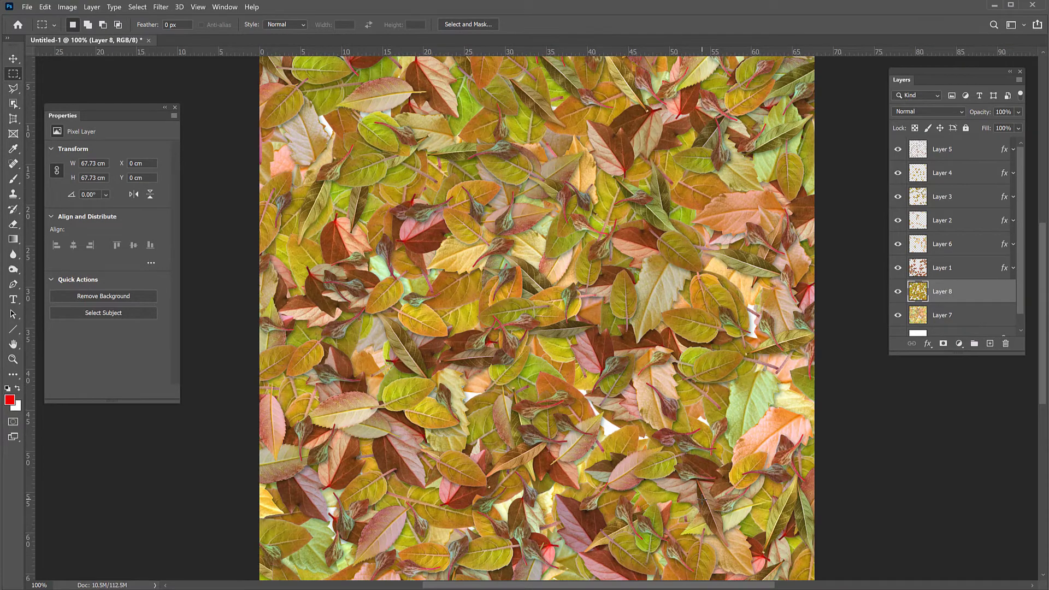
key(ctrl+minus)
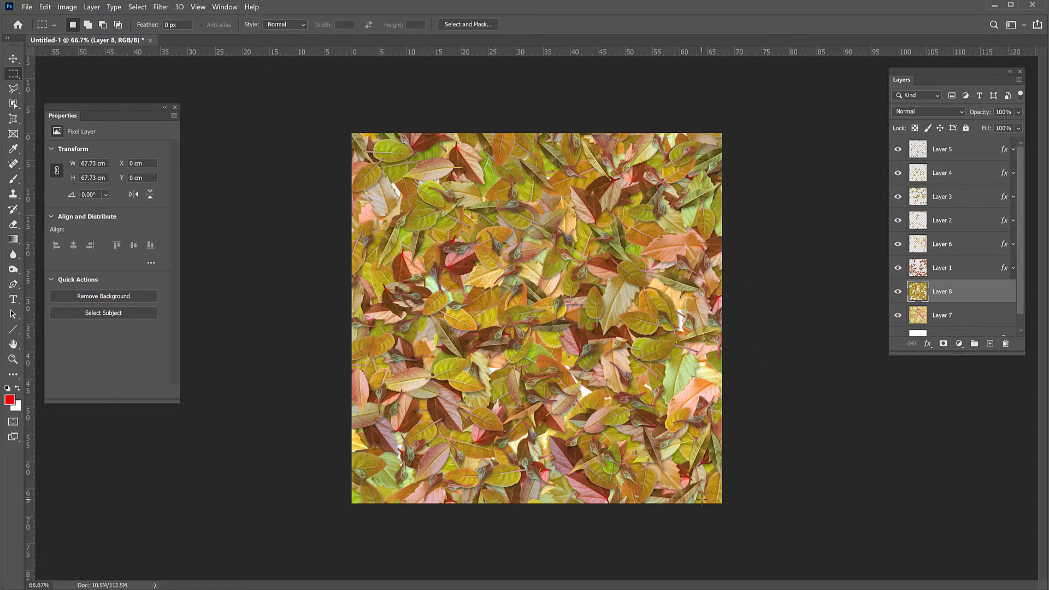
key(ctrl+1)
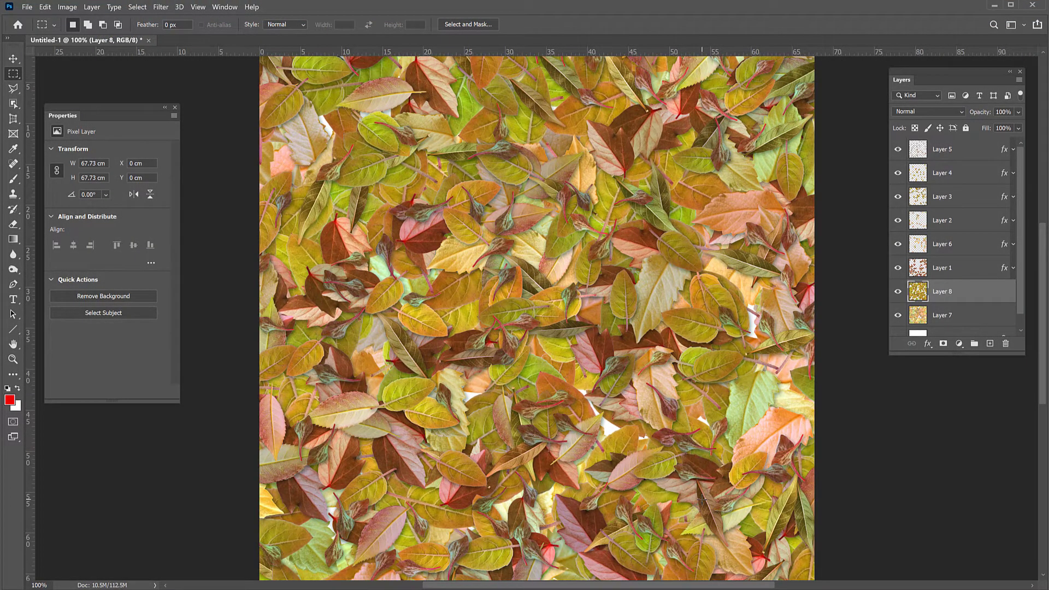
key(ctrl+minus)
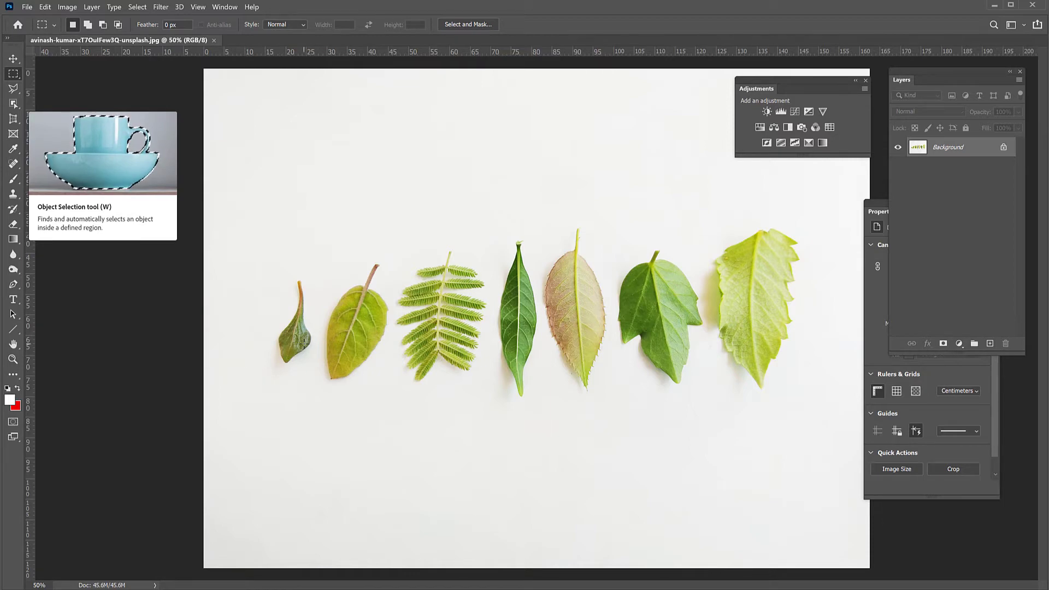
- Select the smallest leaf, at the left end of the row, with the Object Selection tool and cut it out of the photo
key(ctrl+plus)
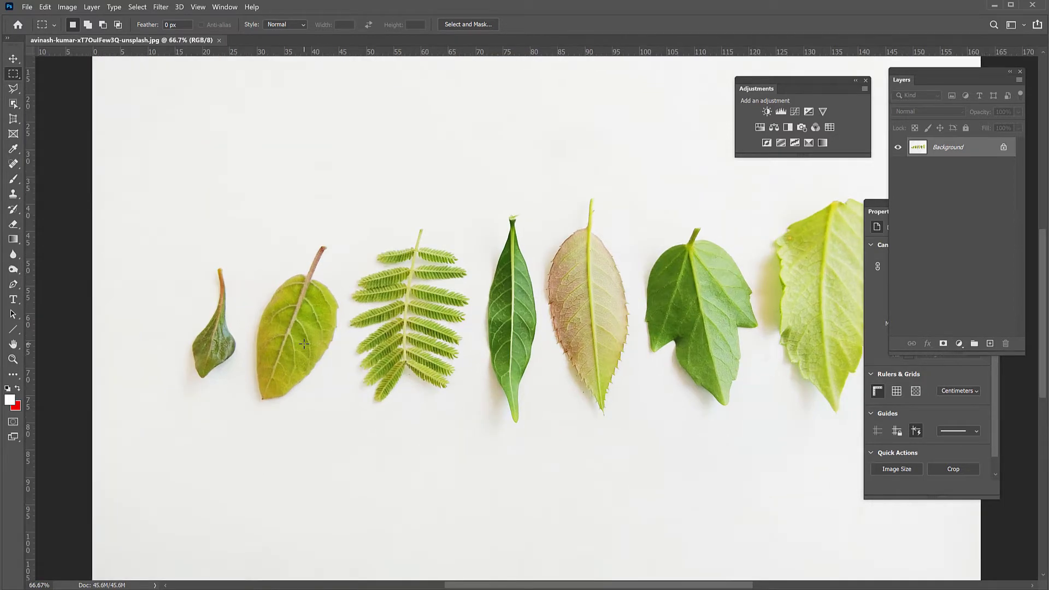
key(ctrl+plus)
scroll(231, 353, left, 5)
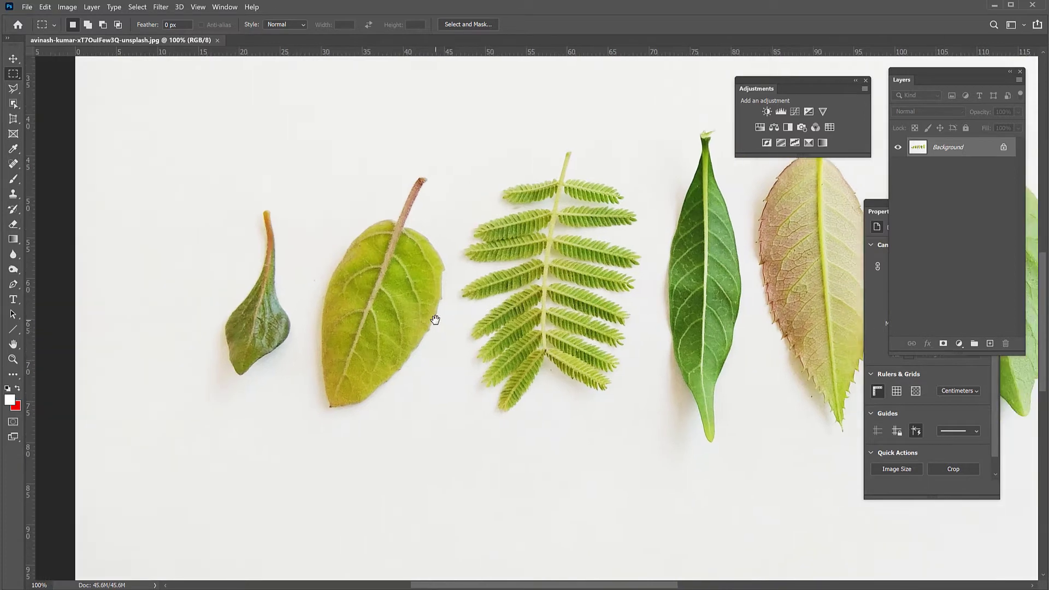
drag(209, 190, 305, 405)
click(14, 104)
drag(196, 184, 308, 404)
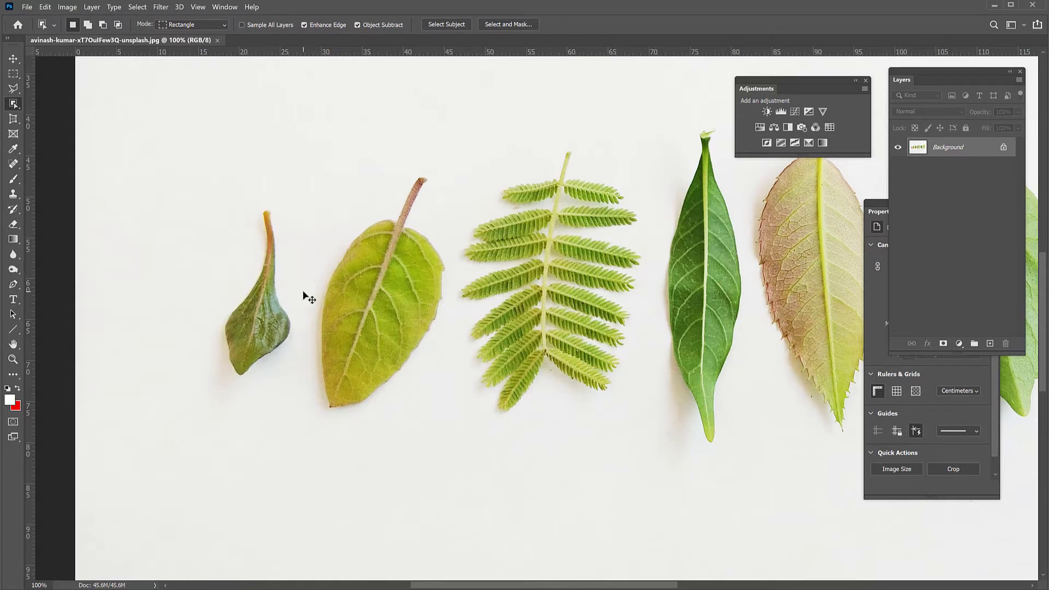
key(ctrl+BackSpace)
key(ctrl+d)
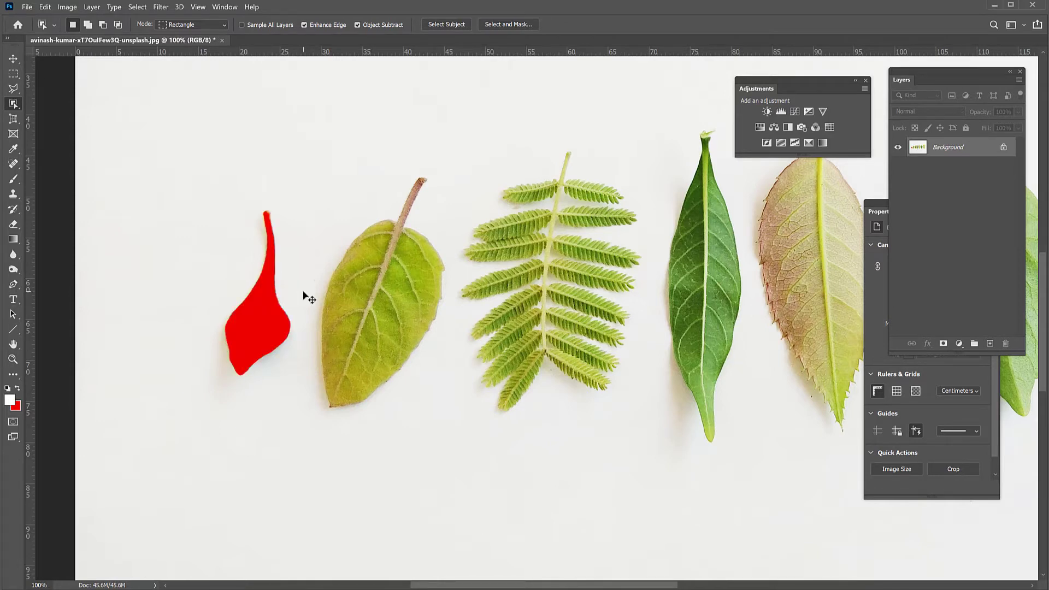
- Create a new 233 × 574 px document from the clipboard size and paste the cut leaf into it
key(ctrl+n)
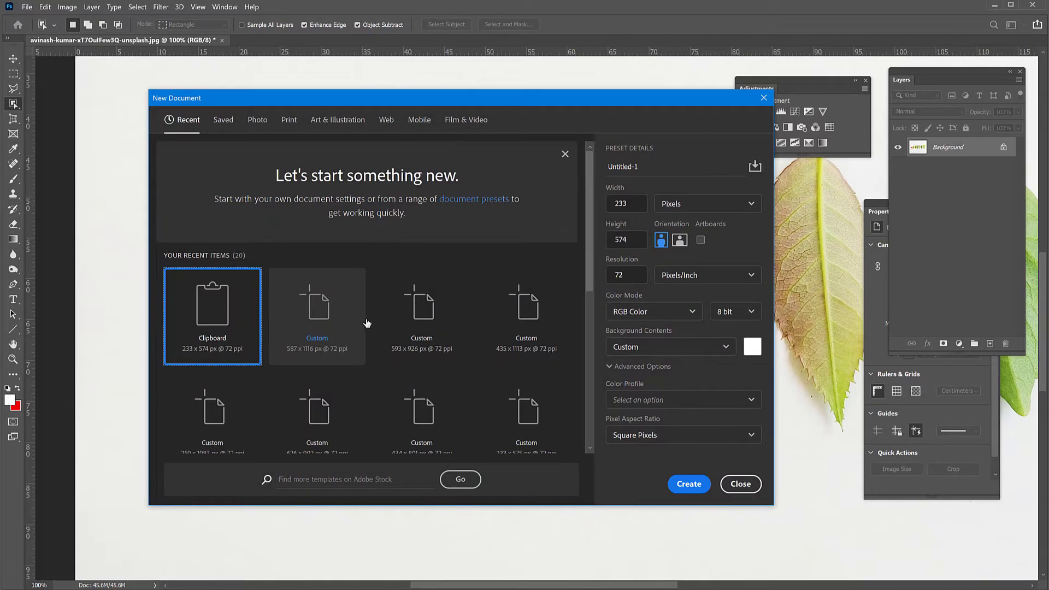
click(688, 485)
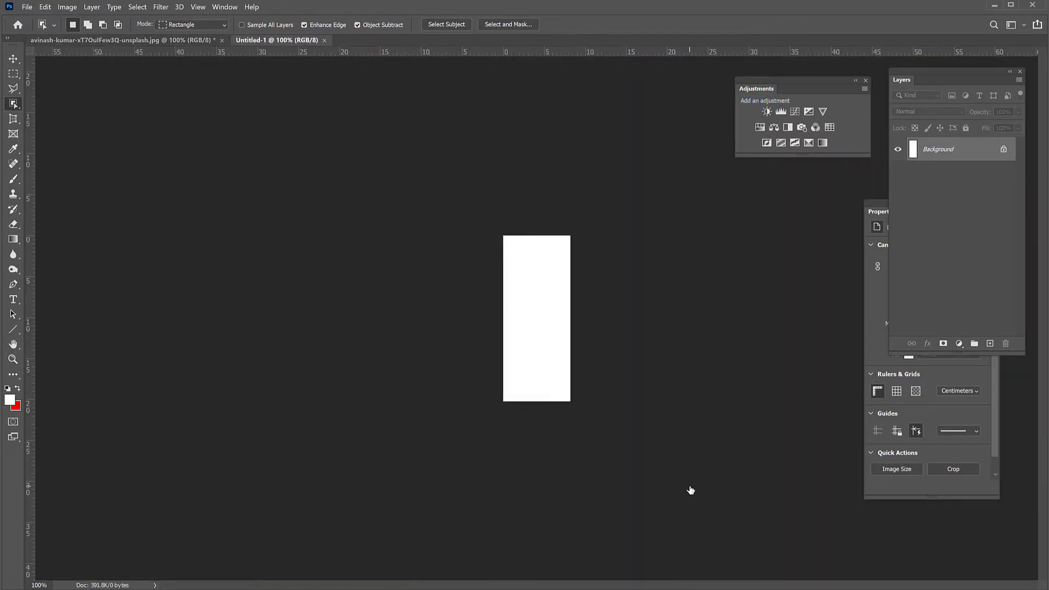
key(ctrl+v)
key(ctrl+plus)
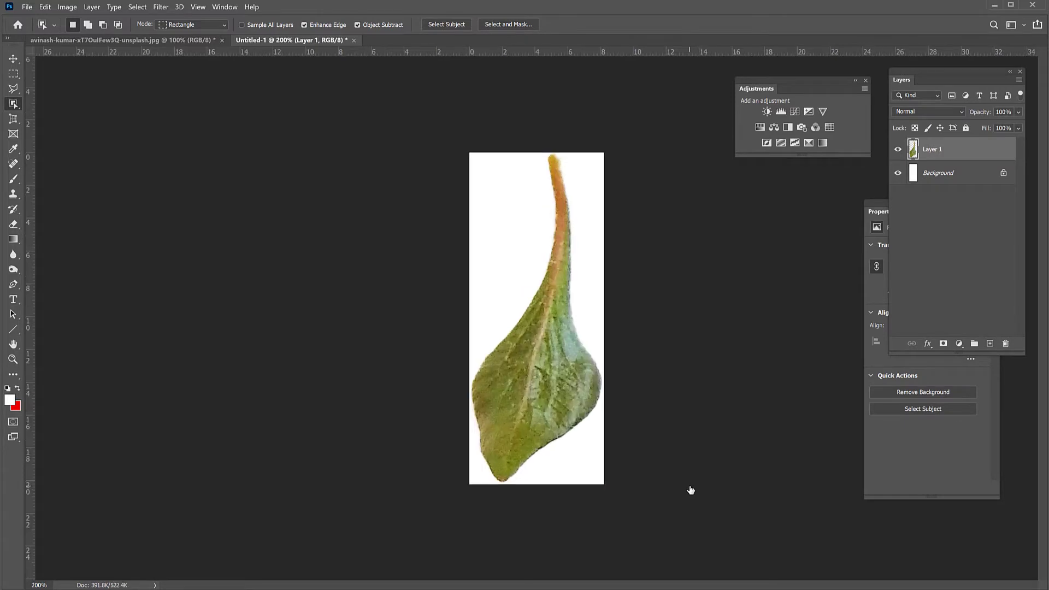
key(ctrl+minus)
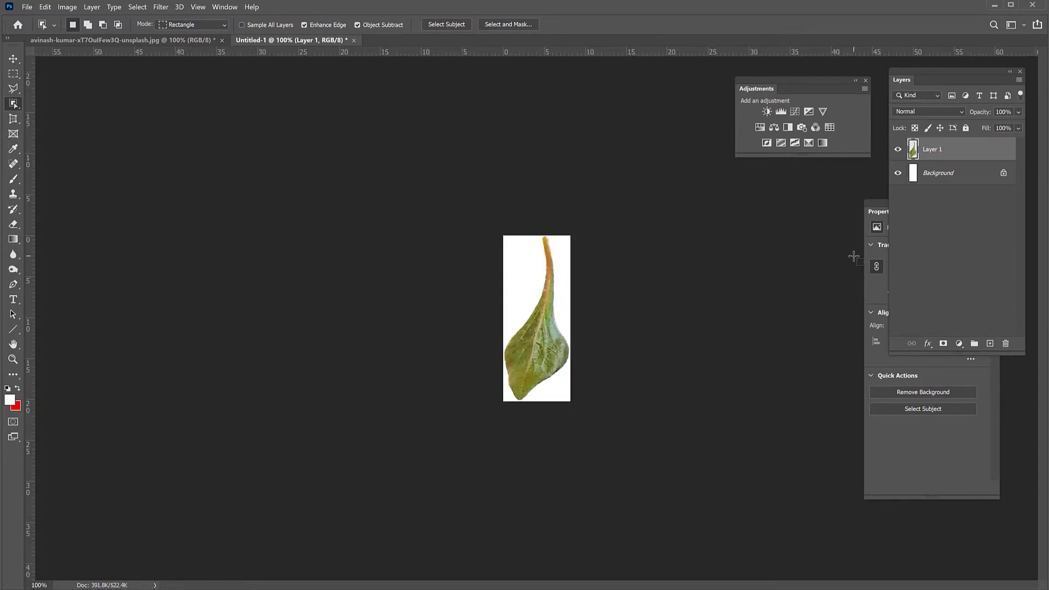
- Delete the white Background layer from the small leaf's document
click(950, 175)
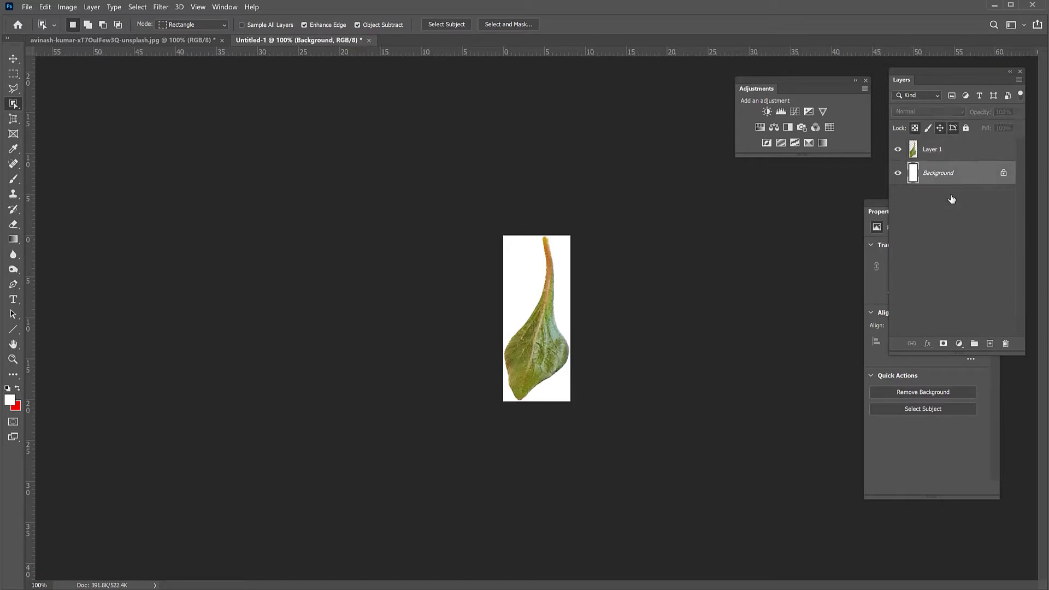
click(1006, 344)
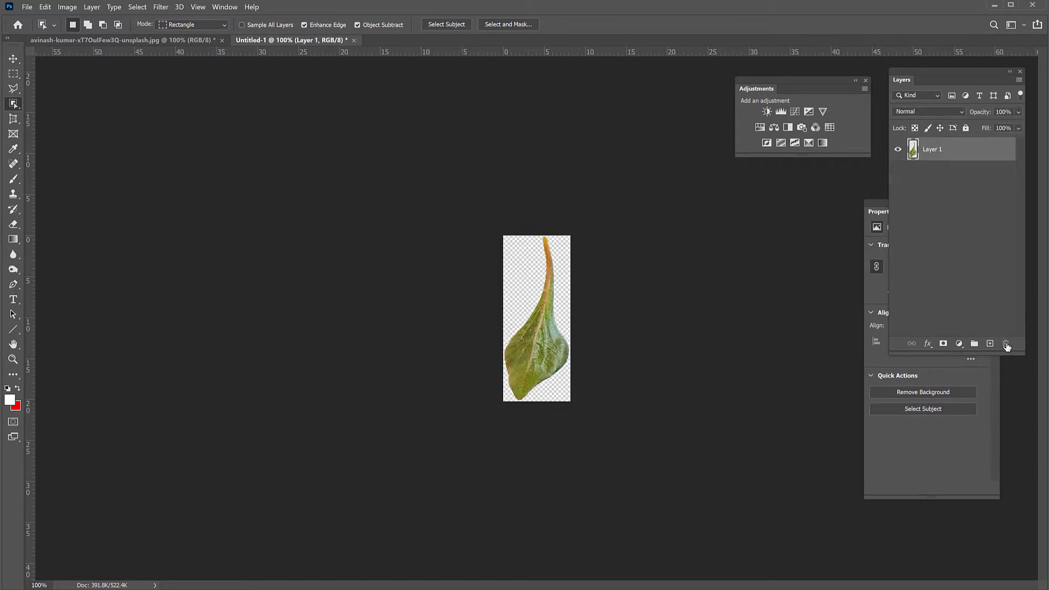
key(ctrl+plus)
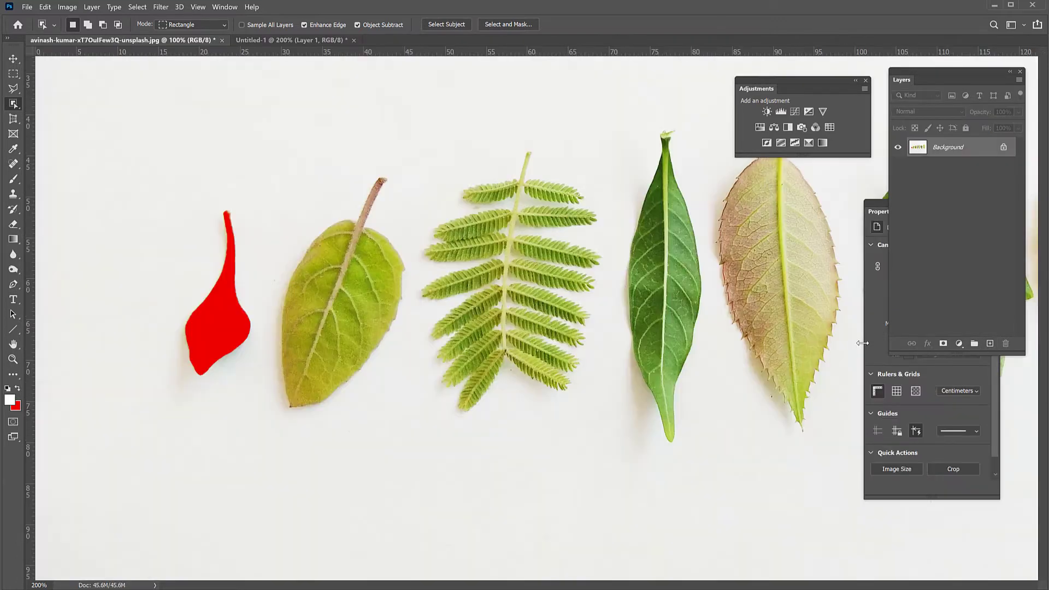
- Return to the leaf photo, select the second leaf with its brown stem, and cut it out
key(ctrl+Tab)
drag(275, 143, 276, 148)
drag(304, 278, 419, 441)
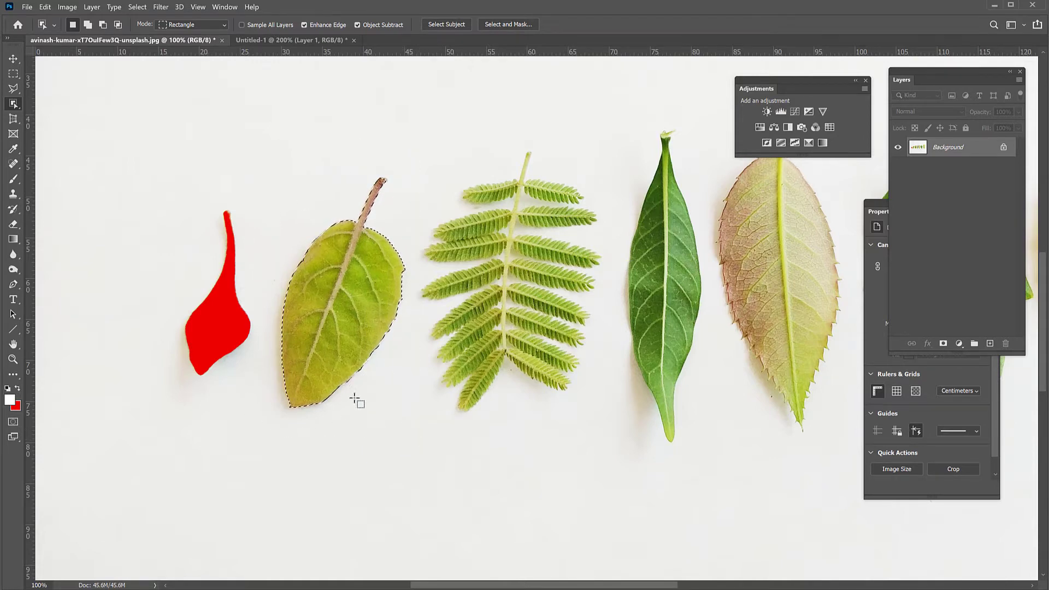
key(ctrl+BackSpace)
key(ctrl+d)
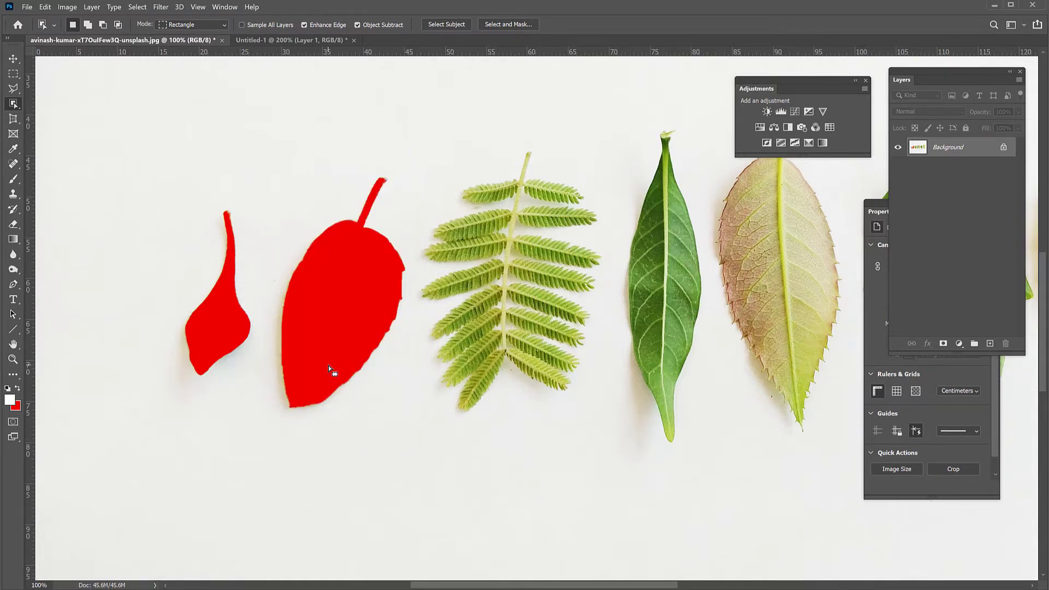
- Paste the second leaf into a new 434 × 801 px document and delete that document's Background layer
key(ctrl+n)
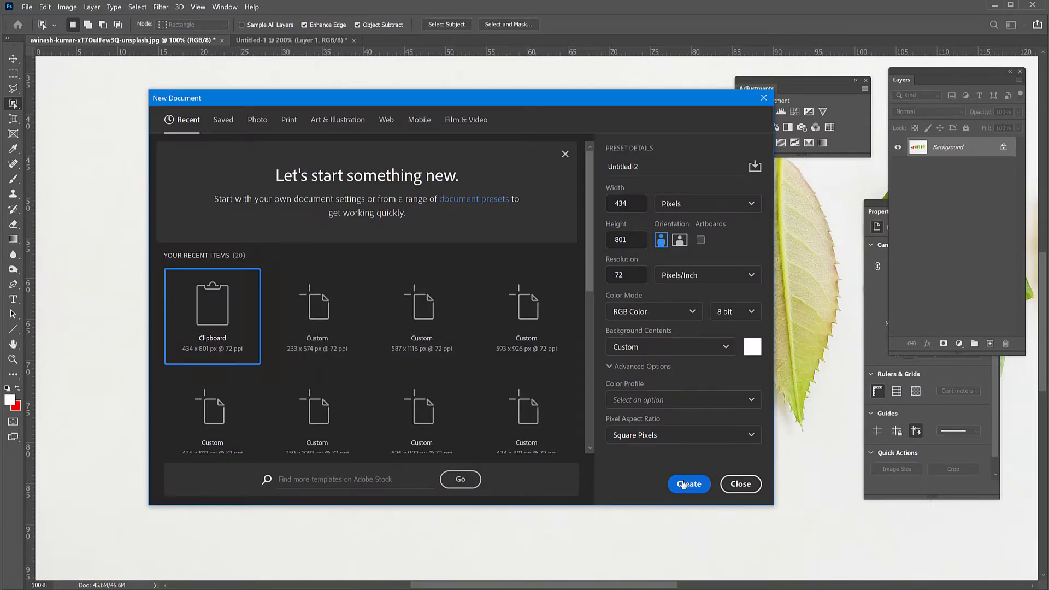
click(684, 485)
key(ctrl+v)
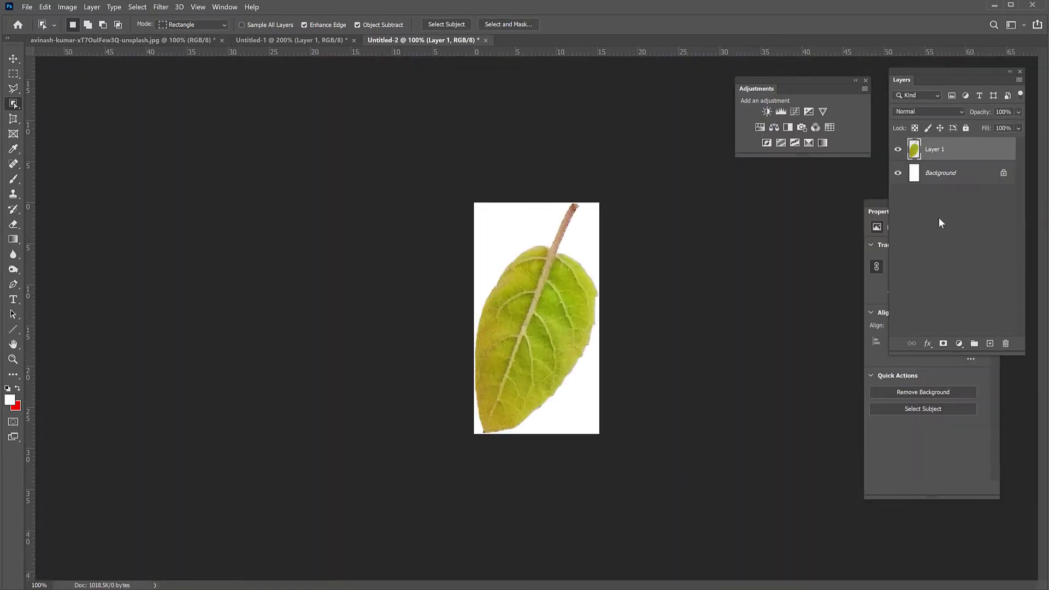
click(954, 174)
click(1006, 343)
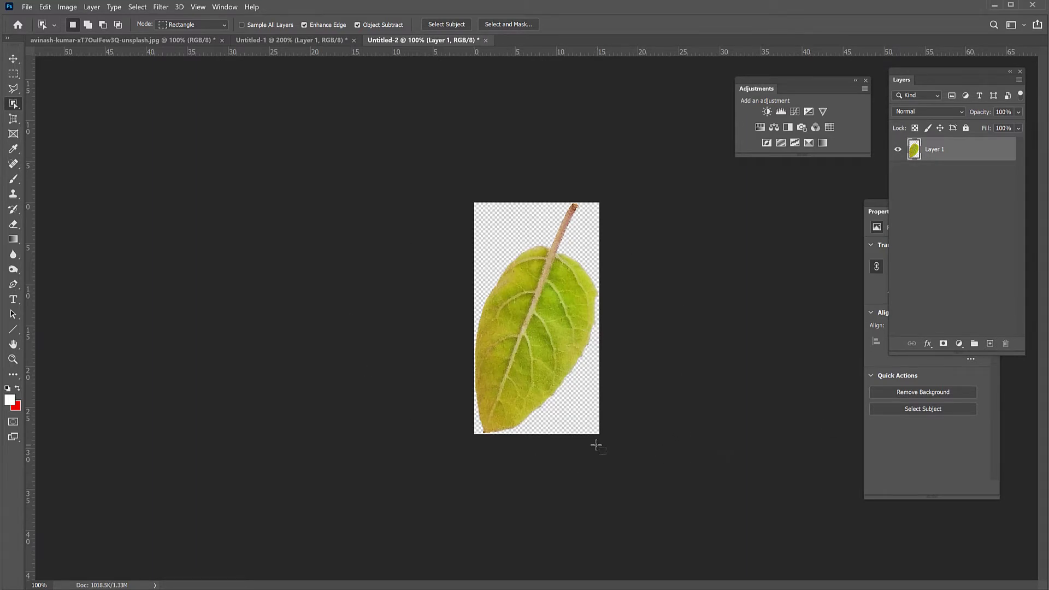
- Return to the leaf photo, select the fern-like third leaf, and cut it out
key(ctrl+Tab)
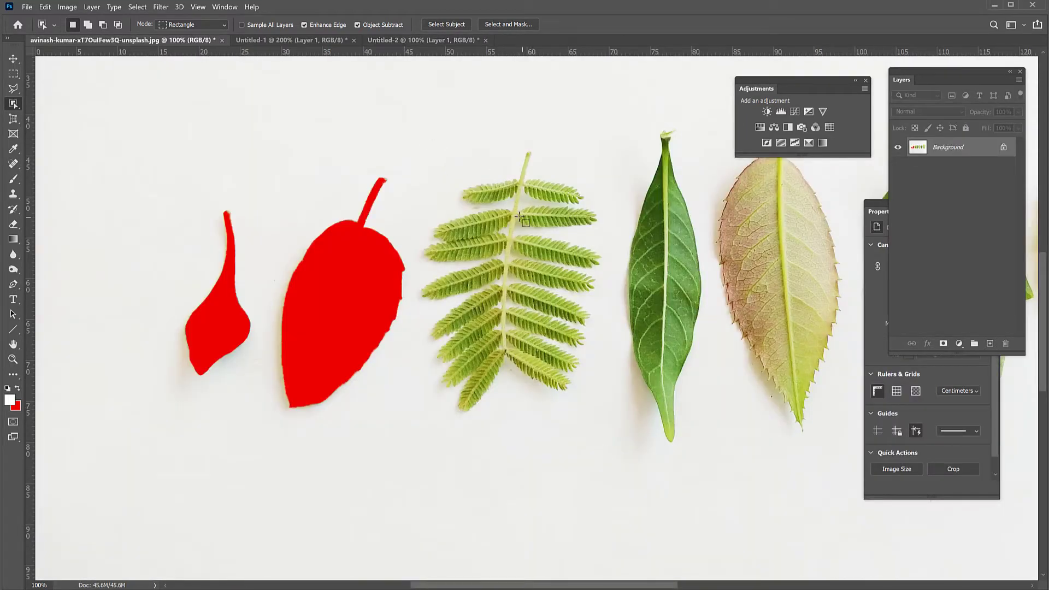
drag(417, 117, 610, 454)
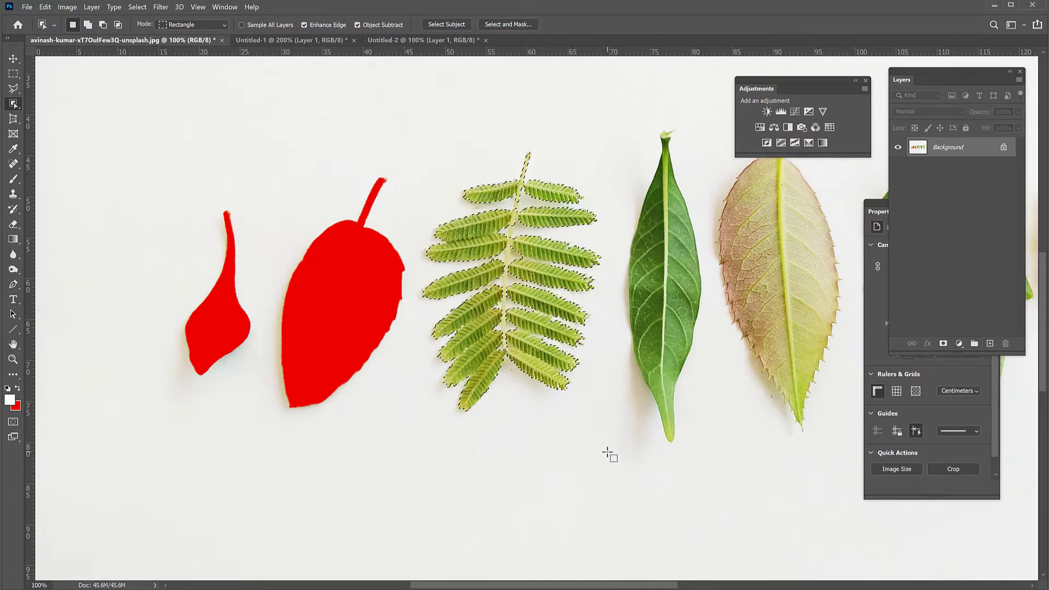
key(ctrl+BackSpace)
key(ctrl+d)
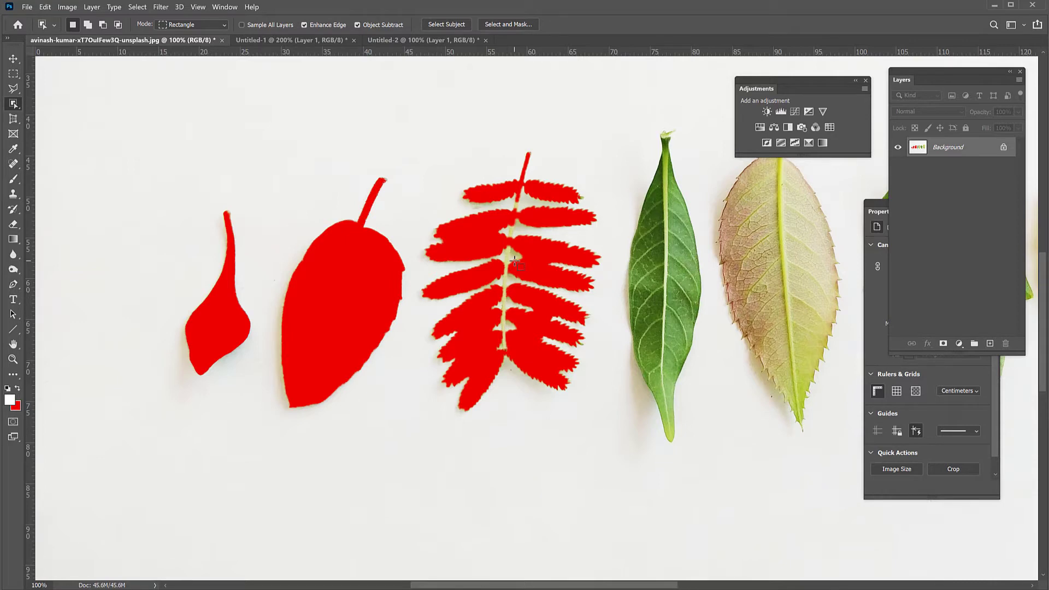
- Select the narrow dark green fourth leaf with the Object Selection tool and cut it out of the photo
drag(546, 300, 206, 277)
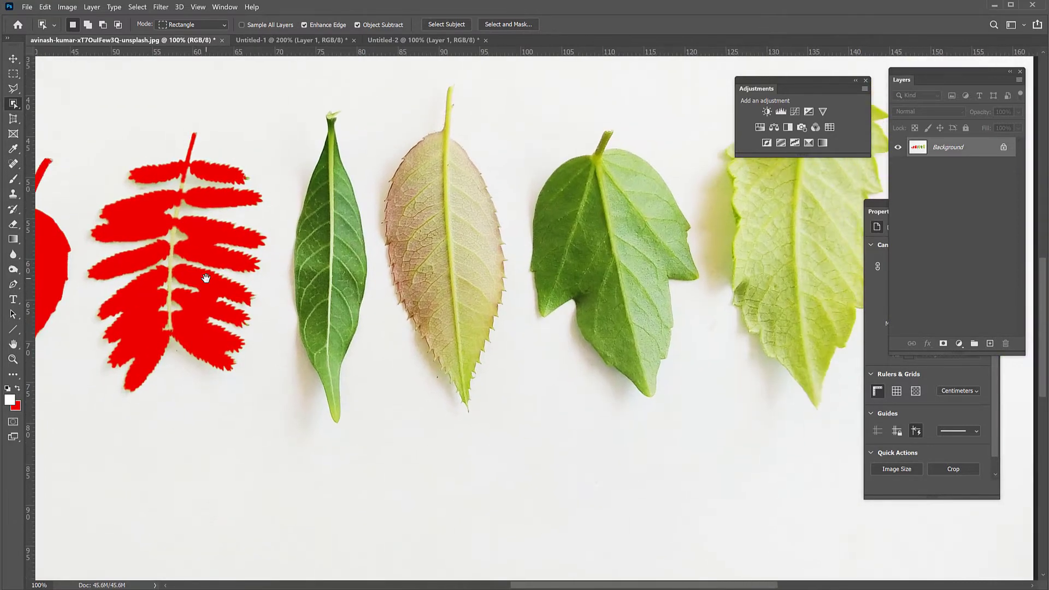
drag(276, 86, 377, 434)
key(ctrl+BackSpace)
key(ctrl+d)
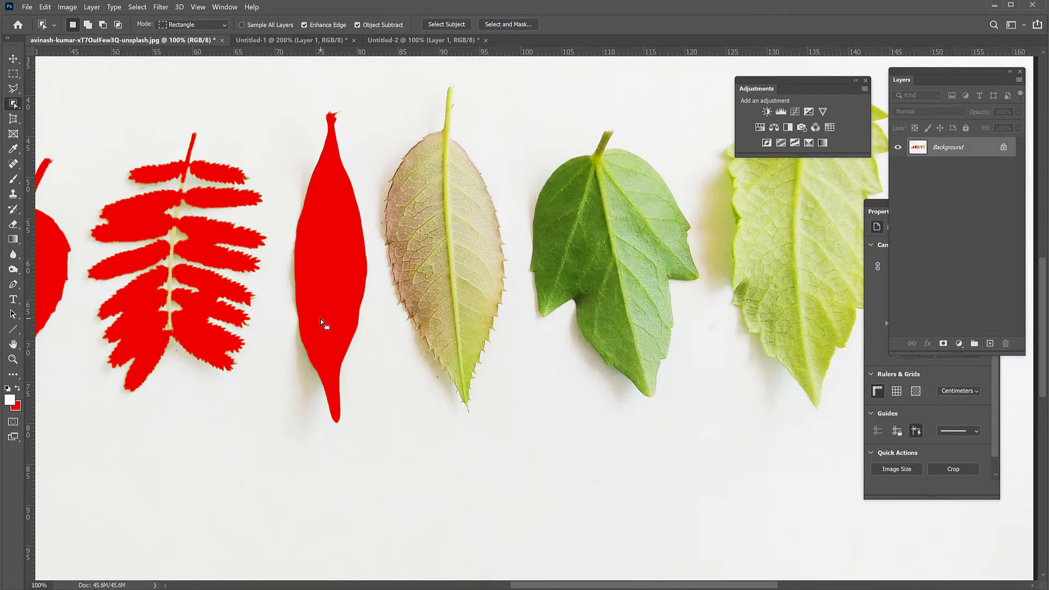
- Paste the narrow leaf into a new 259 × 1083 px document and delete that document's Background layer
key(ctrl+n)
click(693, 485)
key(ctrl+v)
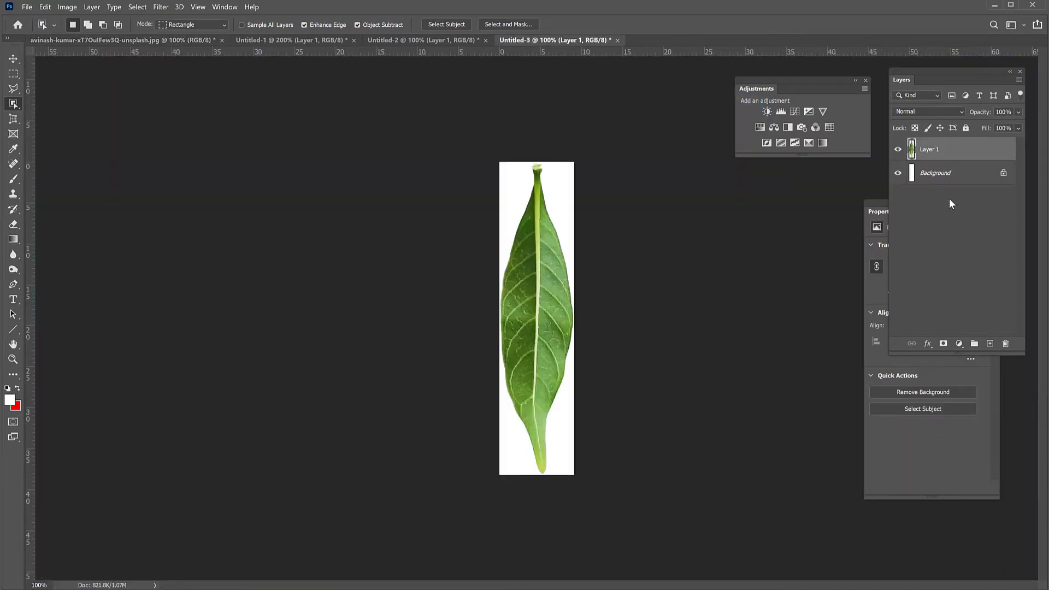
click(954, 174)
click(1006, 343)
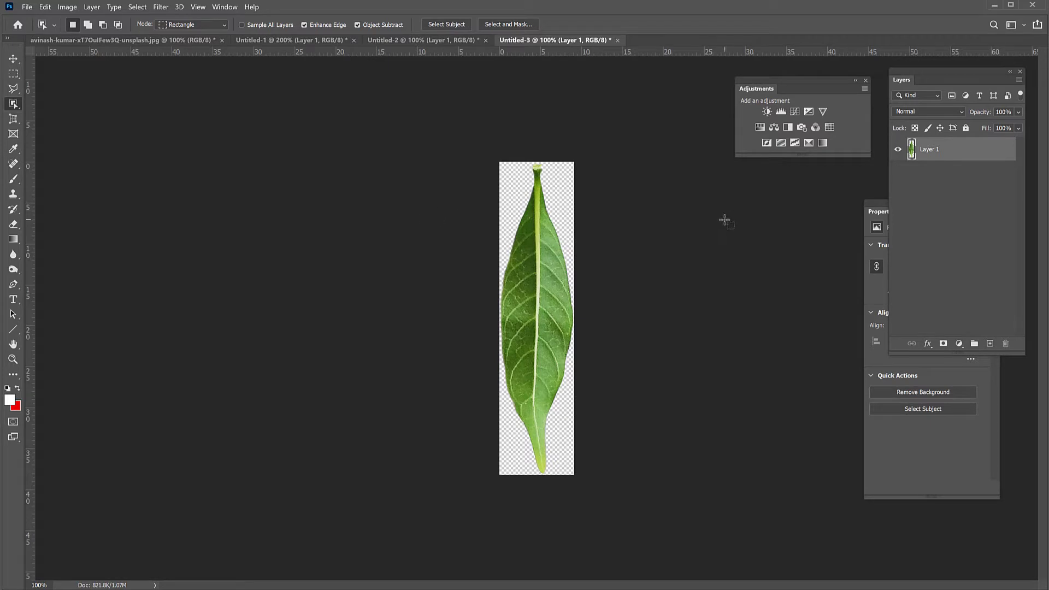
- Return to the leaf photo, select the serrated reddish-green fifth leaf, and cut it out
key(ctrl+Tab)
drag(379, 66, 527, 436)
key(ctrl+BackSpace)
key(ctrl+d)
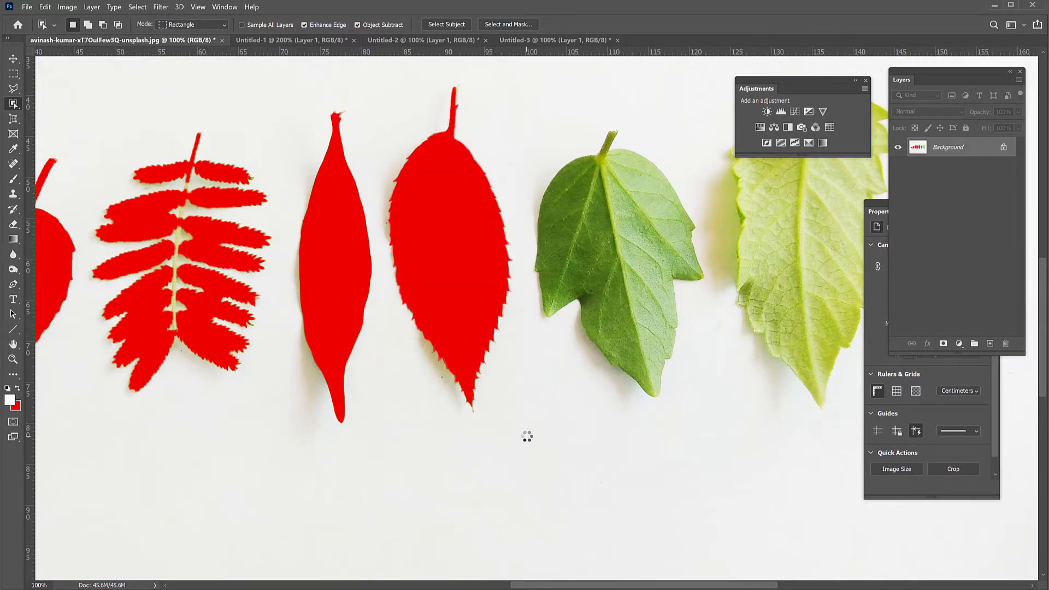
- Paste the serrated leaf into a new 435 × 1113 px document and delete that document's Background layer
key(ctrl+n)
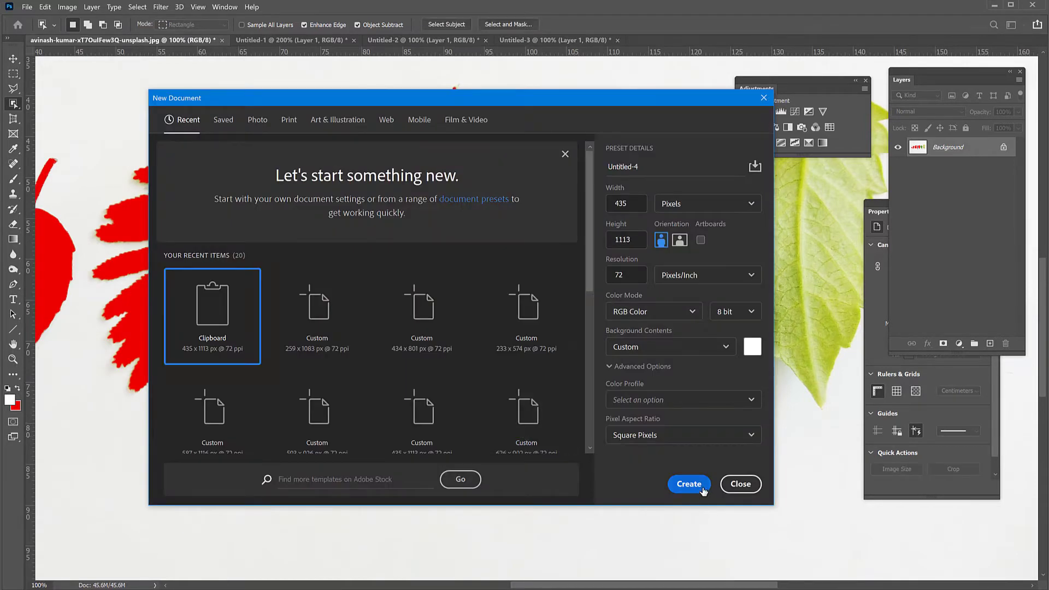
click(686, 485)
key(ctrl+v)
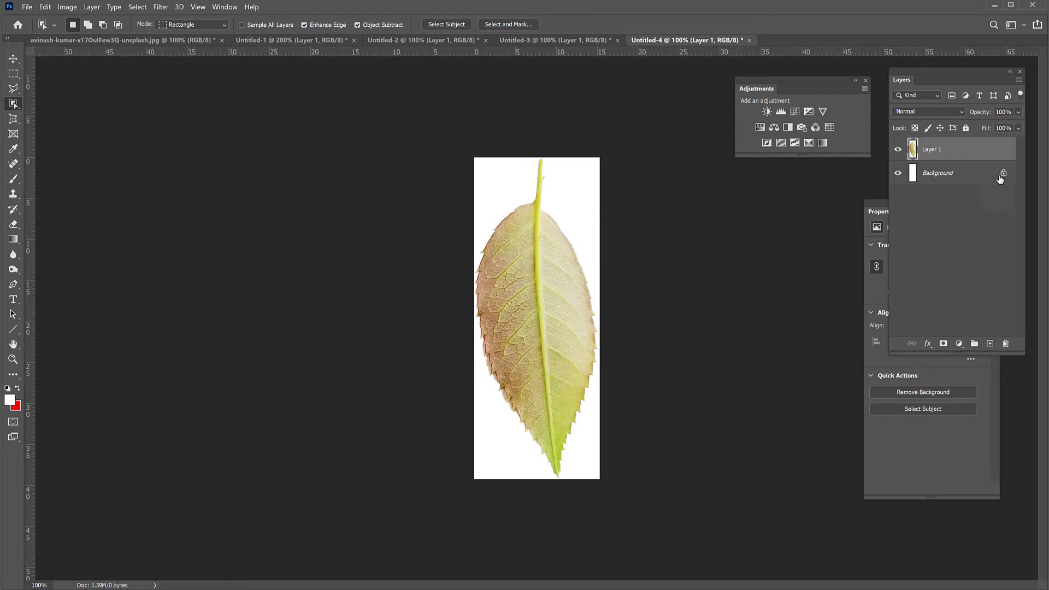
click(962, 172)
click(1007, 344)
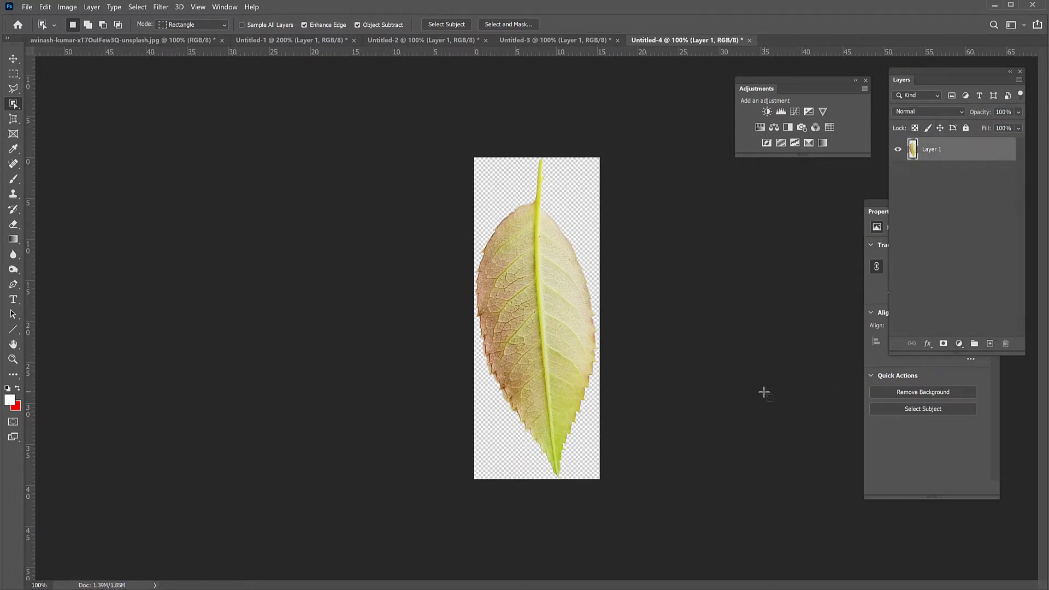
- Cut the lobed green sixth leaf out of the leaf photo and create a new document at the clipboard size
key(ctrl+Tab)
drag(522, 108, 716, 434)
key(ctrl+n)
key(Return)
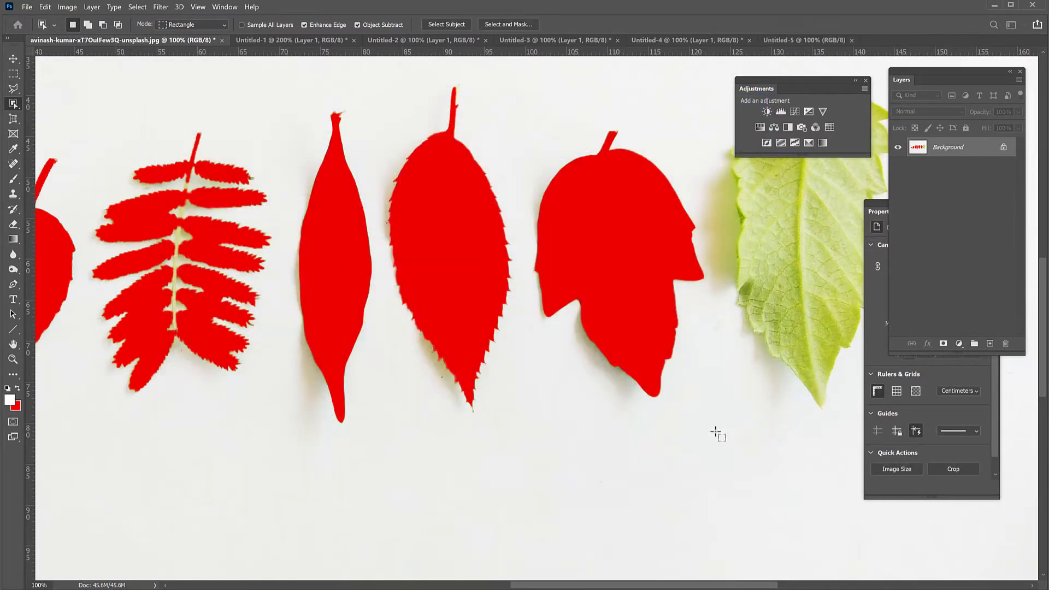
- Paste the lobed leaf into the new document and delete the Background layer
key(ctrl+v)
click(948, 174)
click(1006, 343)
- Cut the large light green last leaf out of the leaf photo and create a new 594 × 1116 px document for it
key(ctrl+Tab)
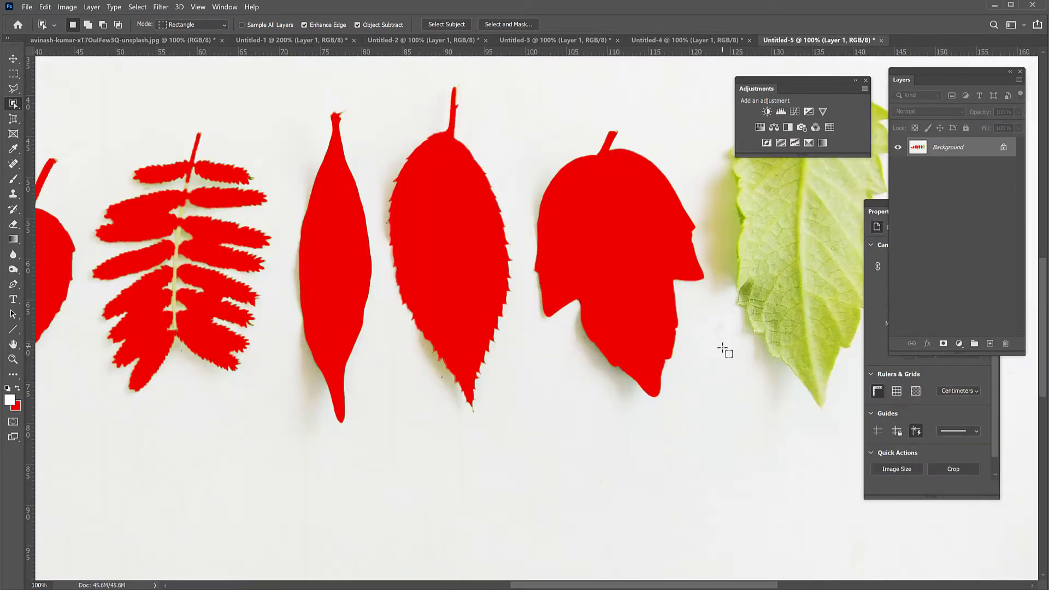
scroll(527, 346, right, 10)
drag(310, 98, 522, 460)
key(ctrl+BackSpace)
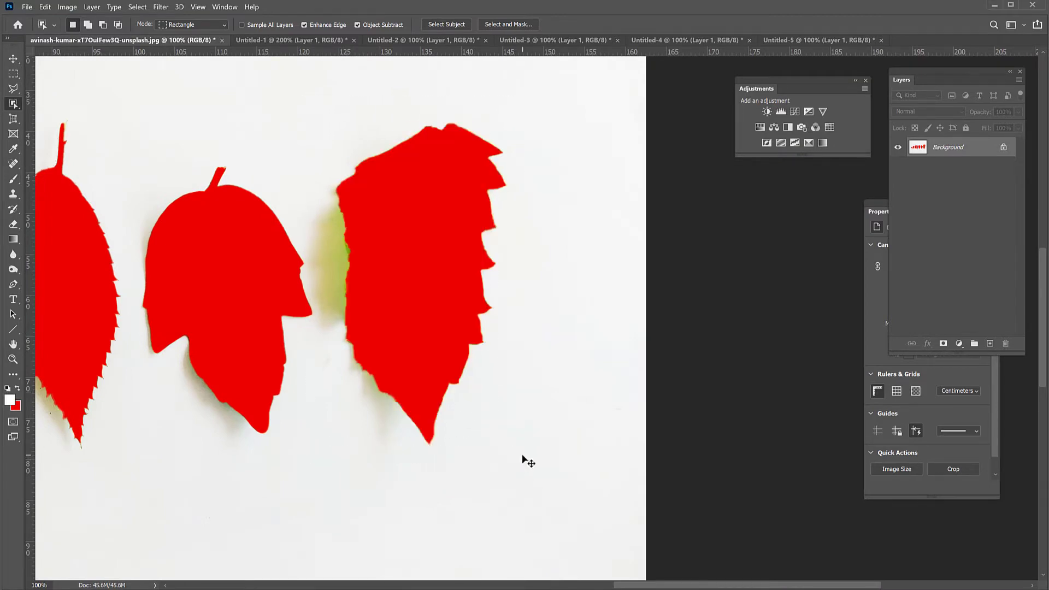
key(ctrl+n)
key(Return)
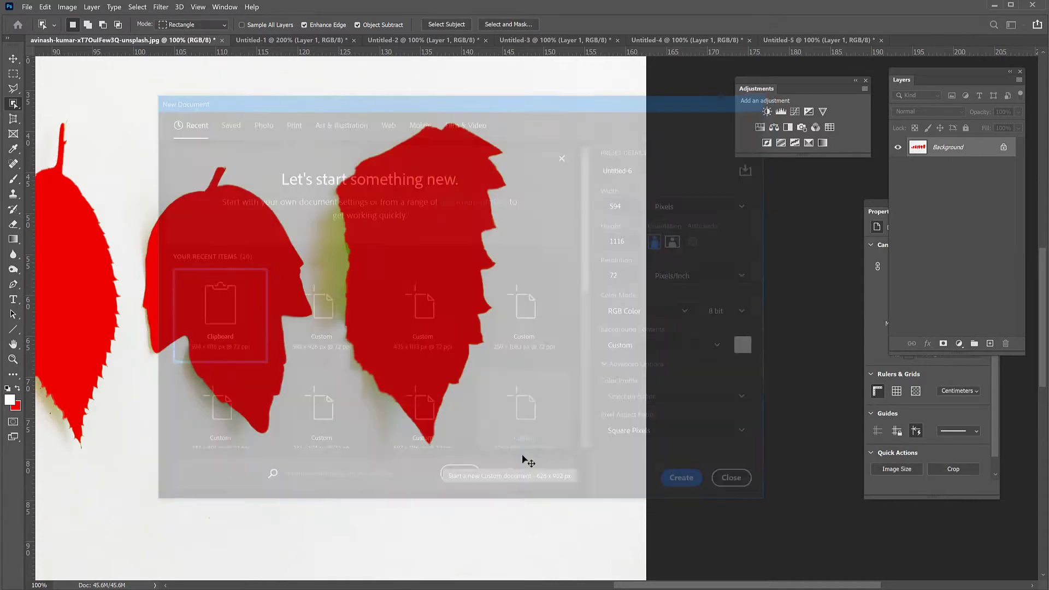
- Paste the large light green leaf into the new 594 × 1116 px document and delete its Background layer
key(ctrl+v)
drag(955, 183, 1006, 344)
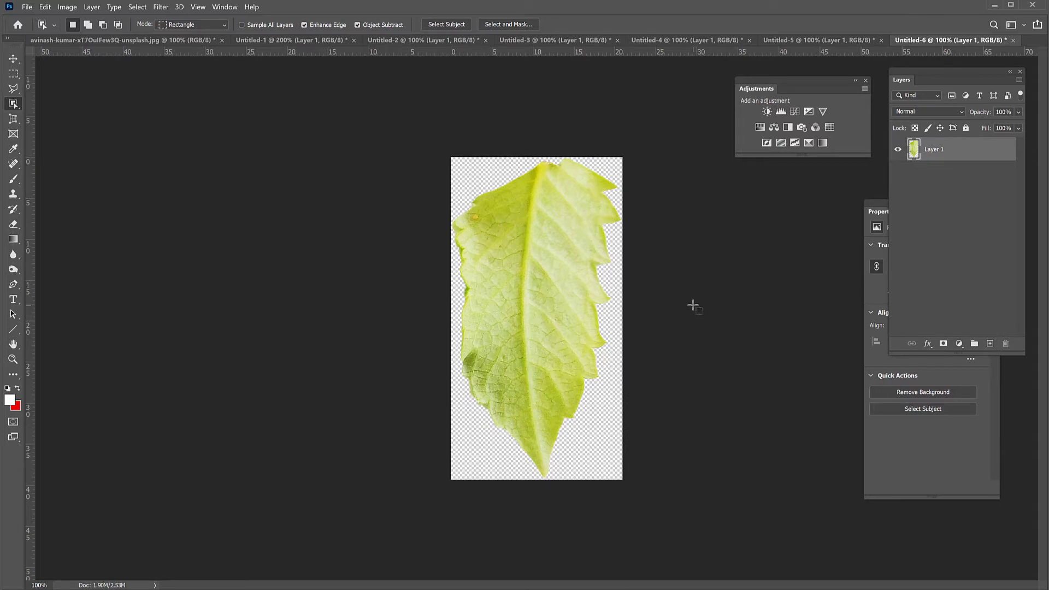
- Switch to the narrow dark green leaf's document, Untitled-3, and move the Adjustments panel clear of the Layers panel
key(ctrl+Tab)
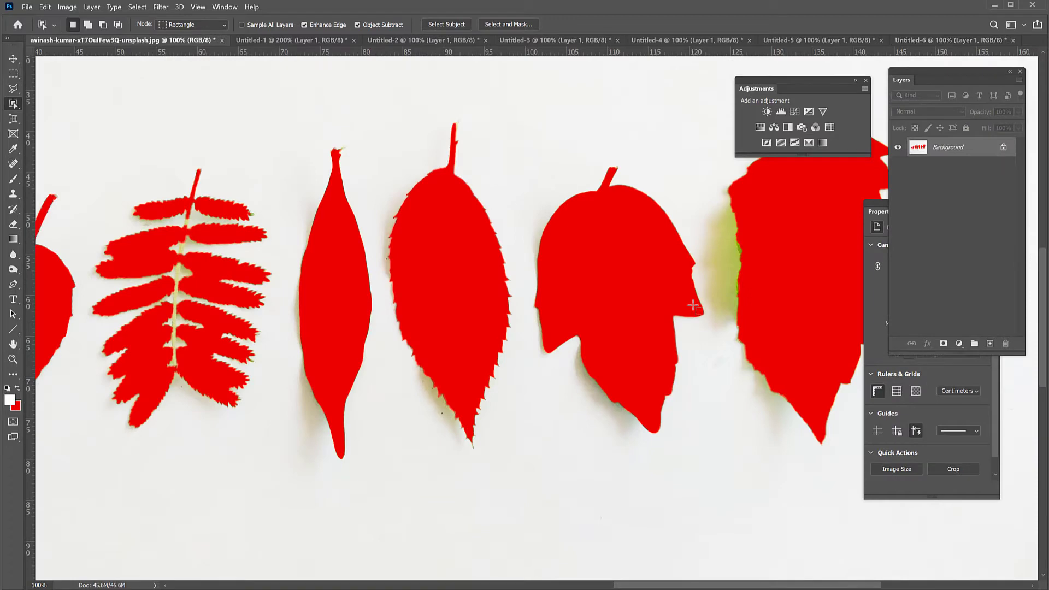
key(ctrl+Tab)
key(ctrl+Tab)
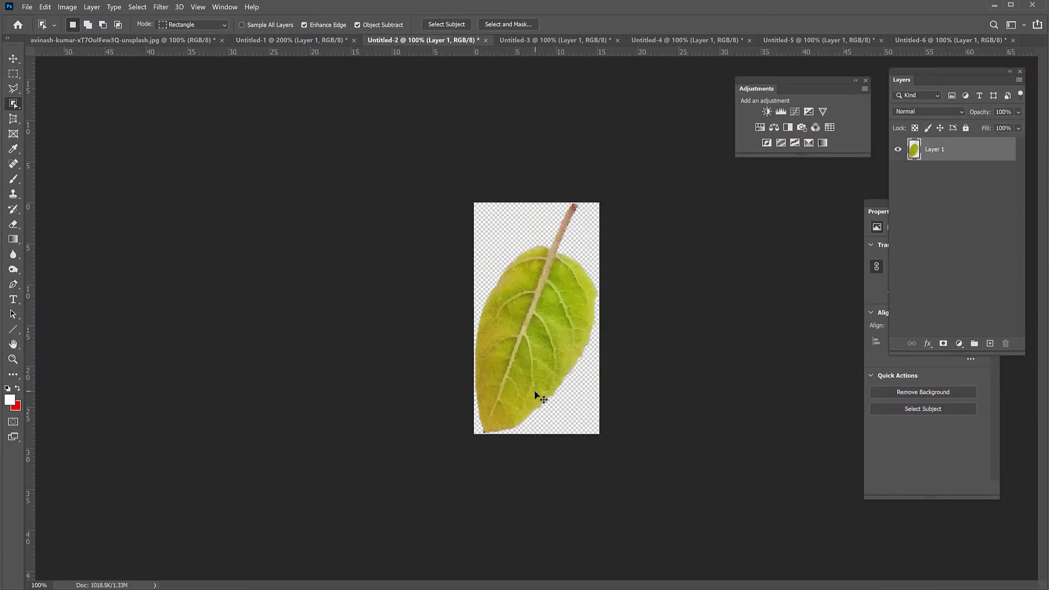
key(ctrl+Tab)
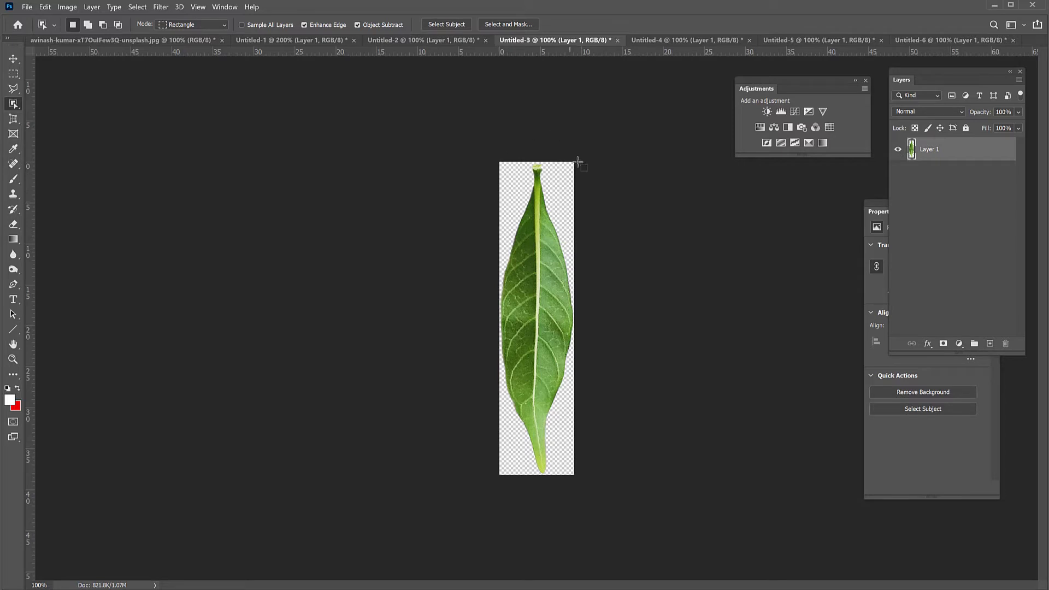
drag(752, 87, 722, 89)
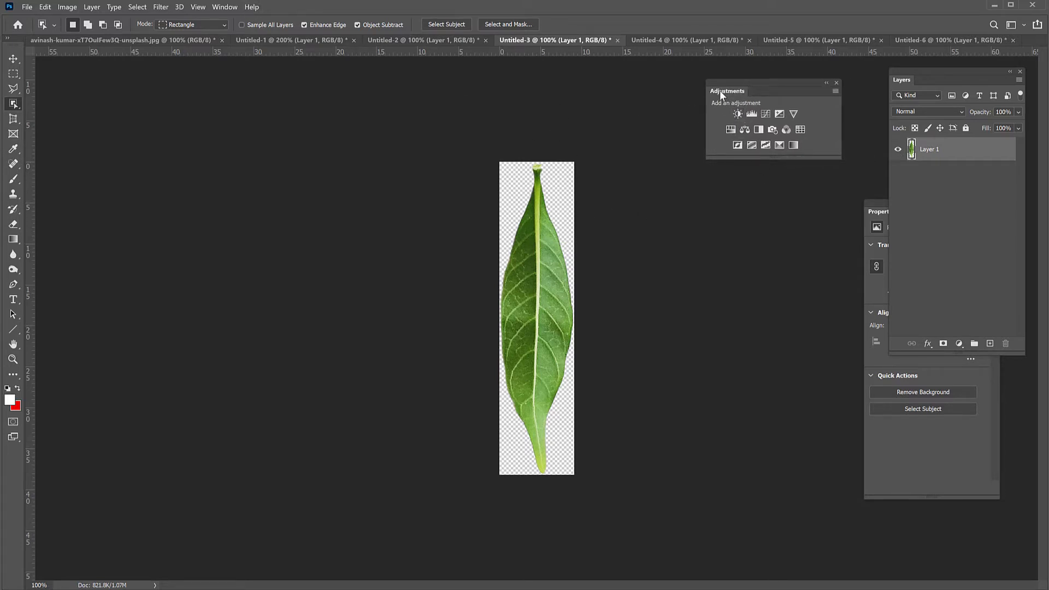
click(224, 8)
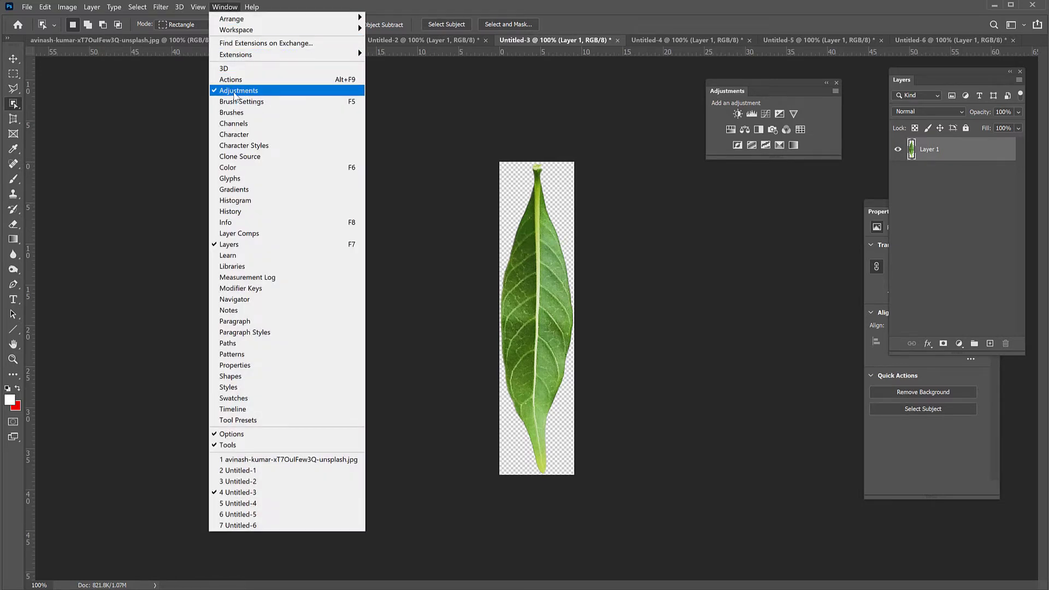
click(665, 66)
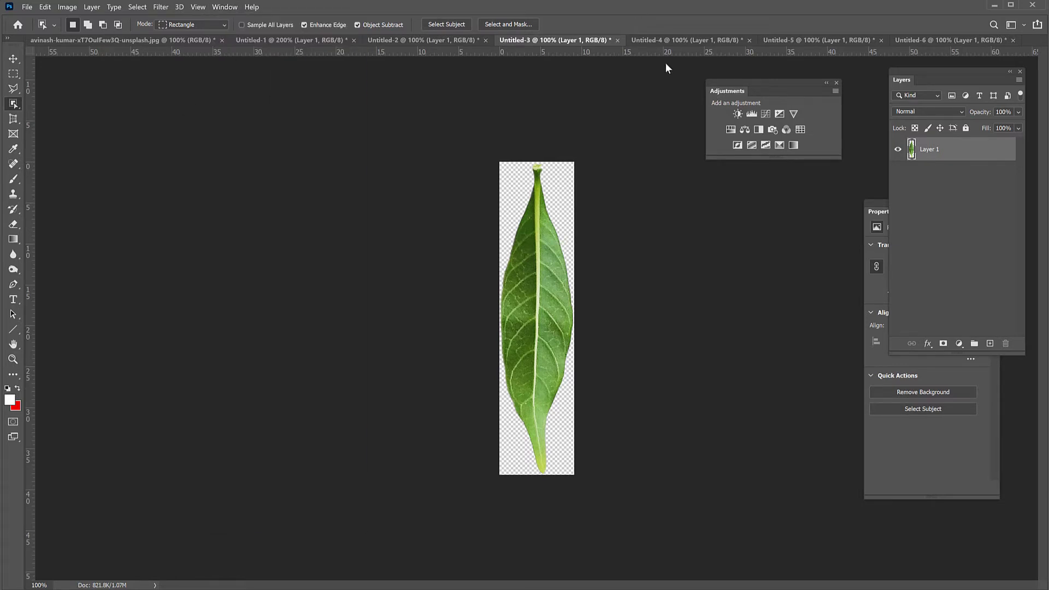
- Shift the narrow leaf's colour with a Hue/Saturation adjustment layer at Hue -46 and merge it into the leaf layer
click(732, 130)
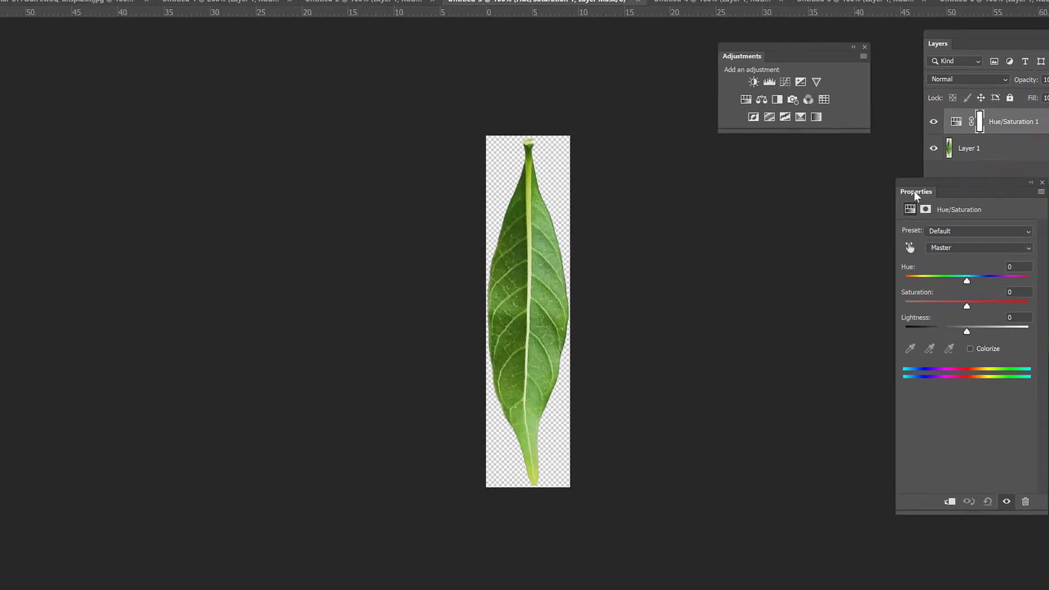
drag(902, 187, 863, 189)
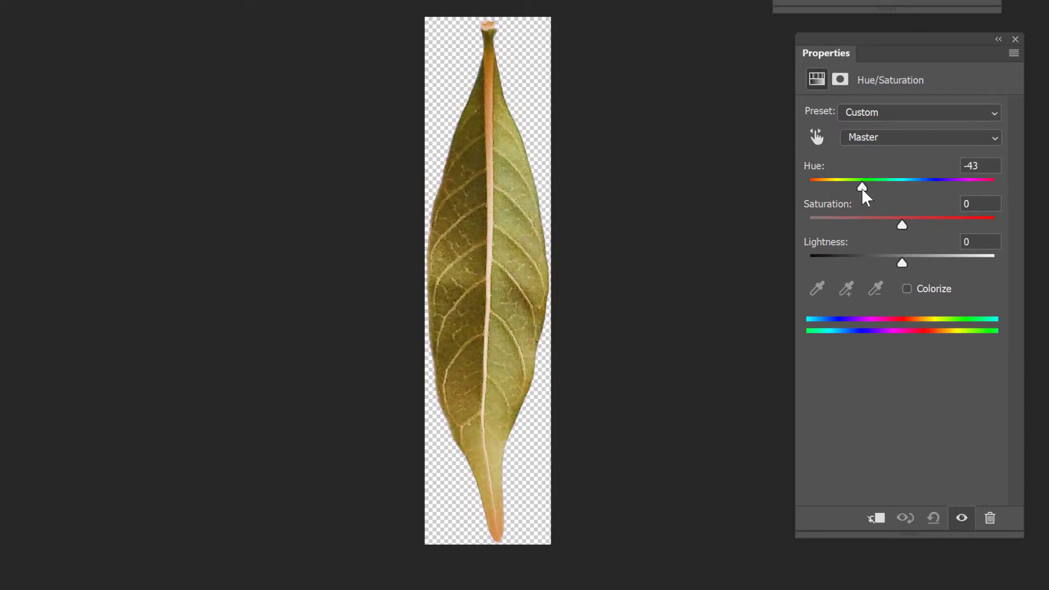
drag(861, 189, 860, 189)
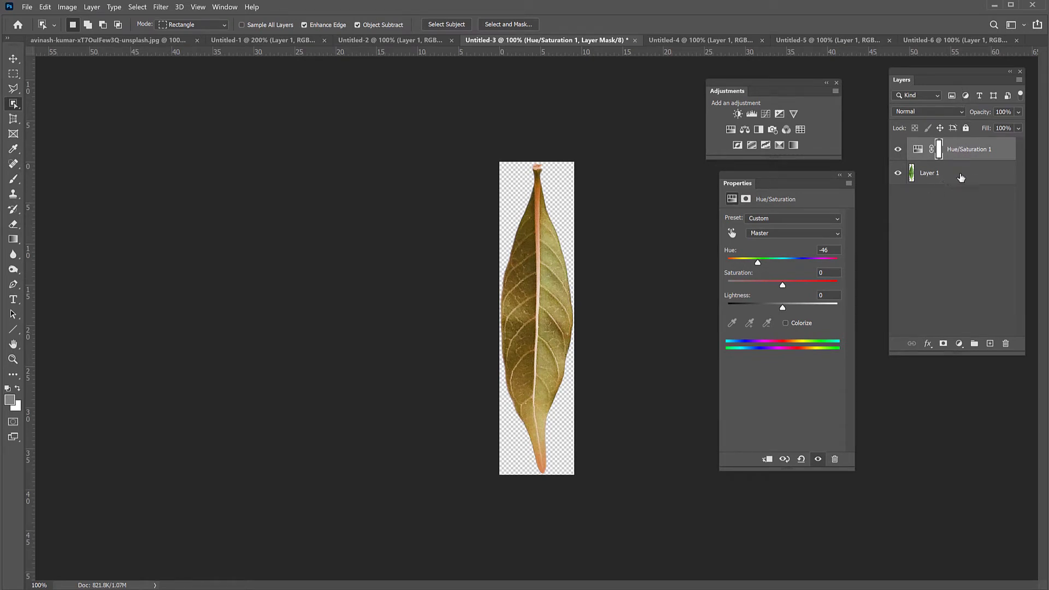
key(ctrl+e)
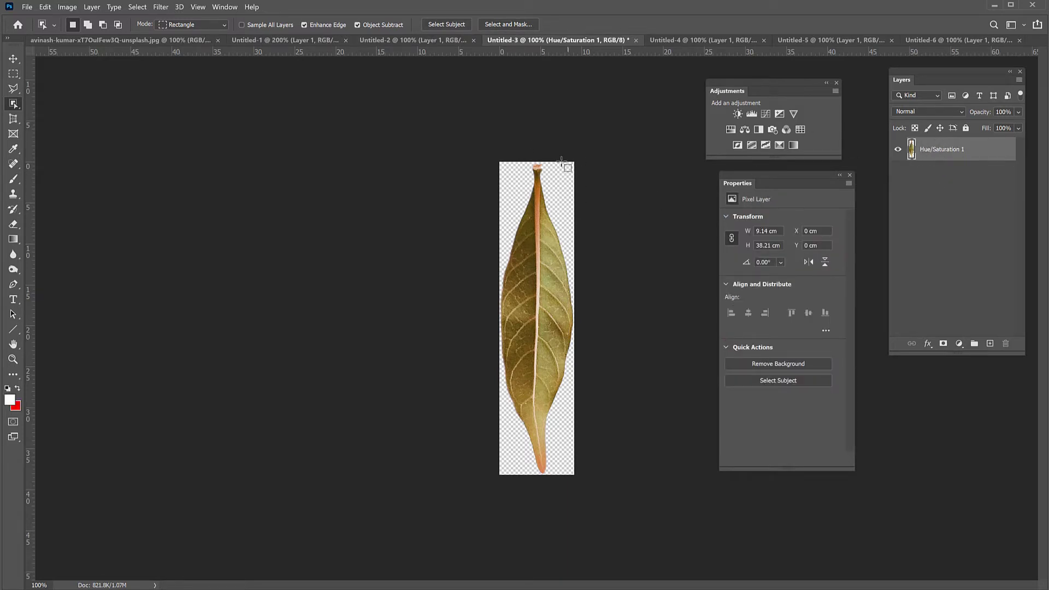
- Recolour the serrated leaf in Untitled-4 with Hue/Saturation at Hue -14, Saturation +18 and Lightness -8, merged into its layer
key(ctrl+Tab)
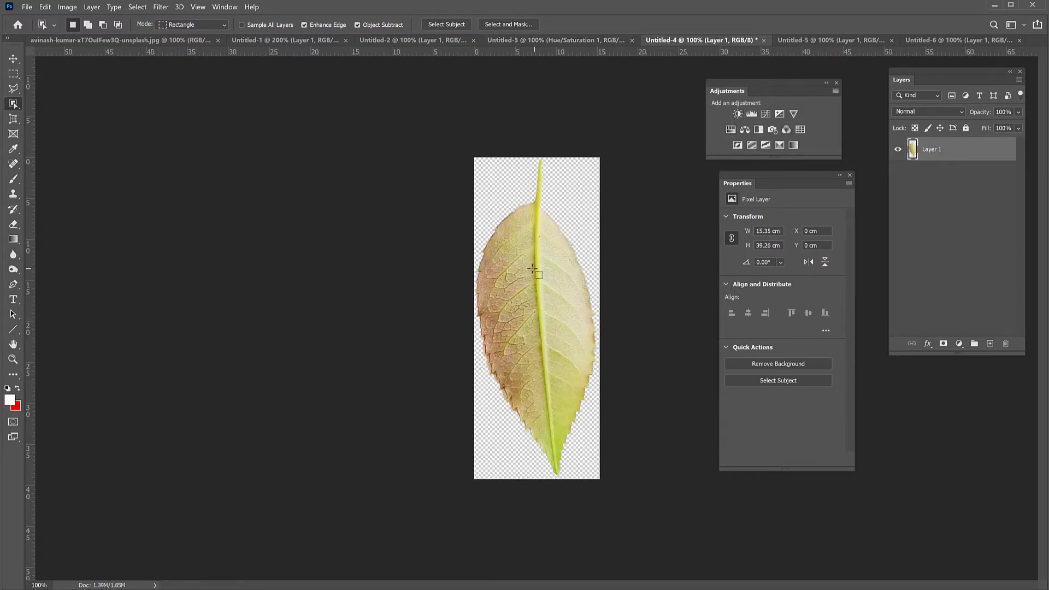
click(731, 131)
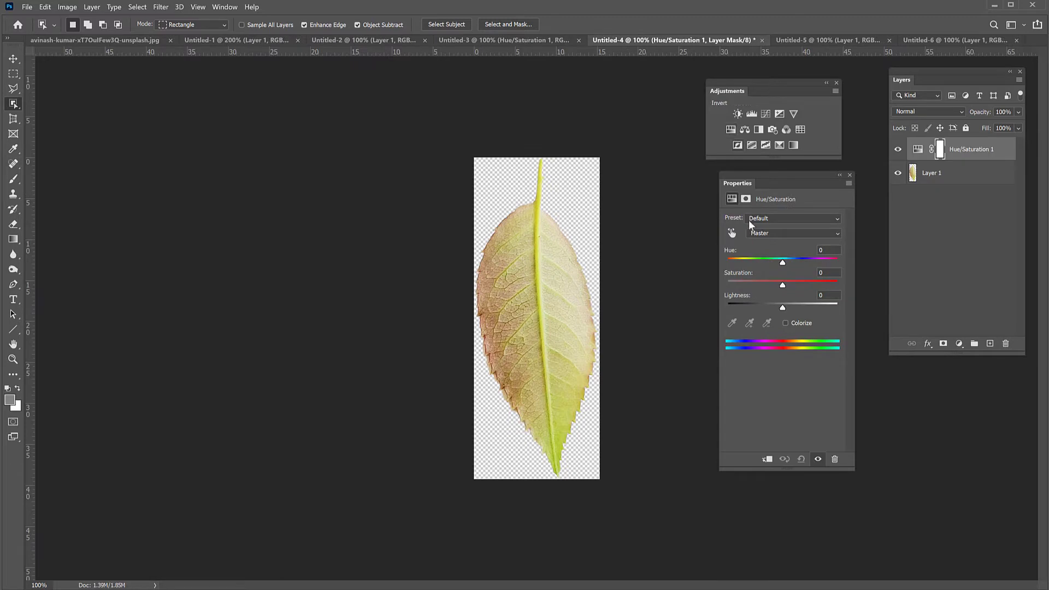
click(776, 262)
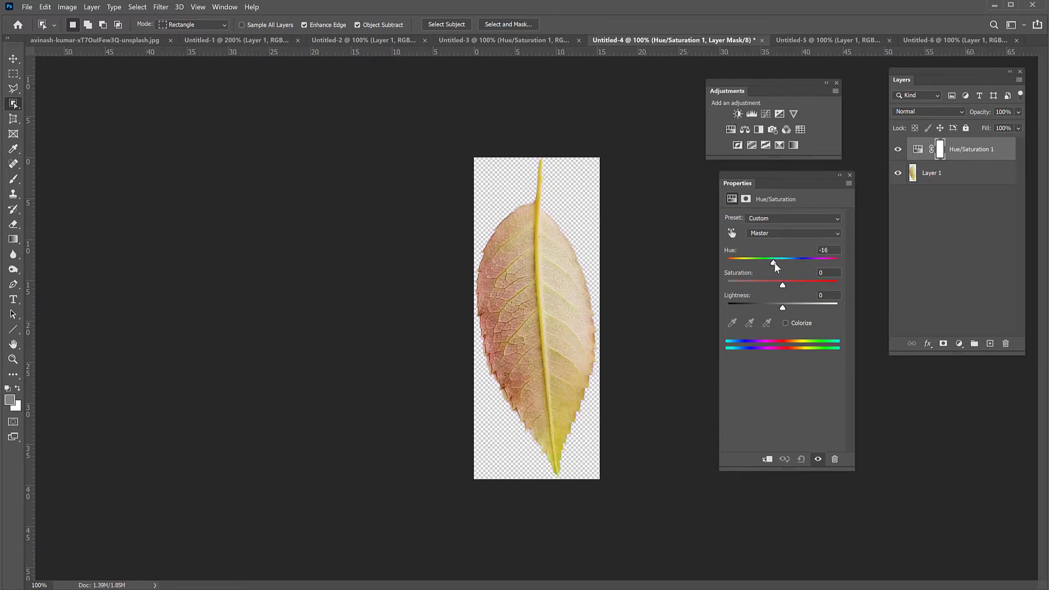
mouse_move(785, 304)
mouse_down()
mouse_move(772, 305)
mouse_move(784, 305)
mouse_move(780, 285)
mouse_move(791, 284)
mouse_up()
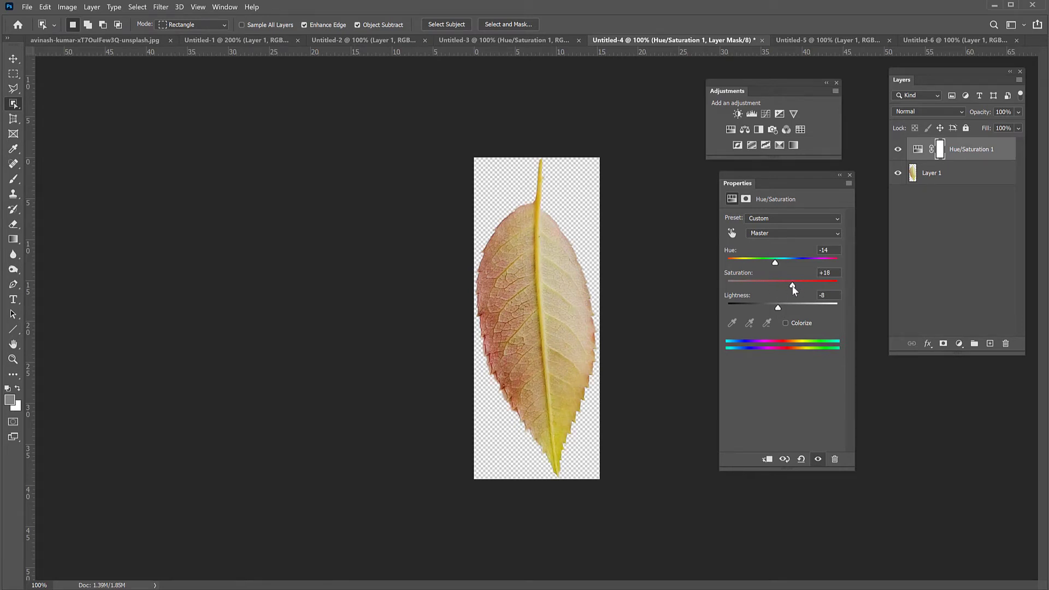
key(ctrl+Tab)
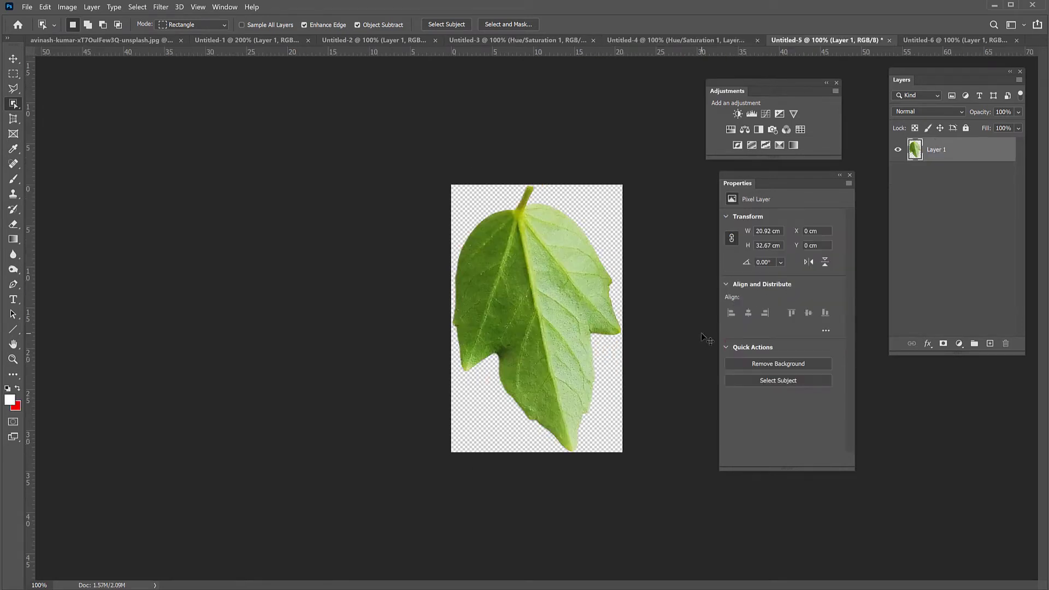
key(ctrl+shift+Tab)
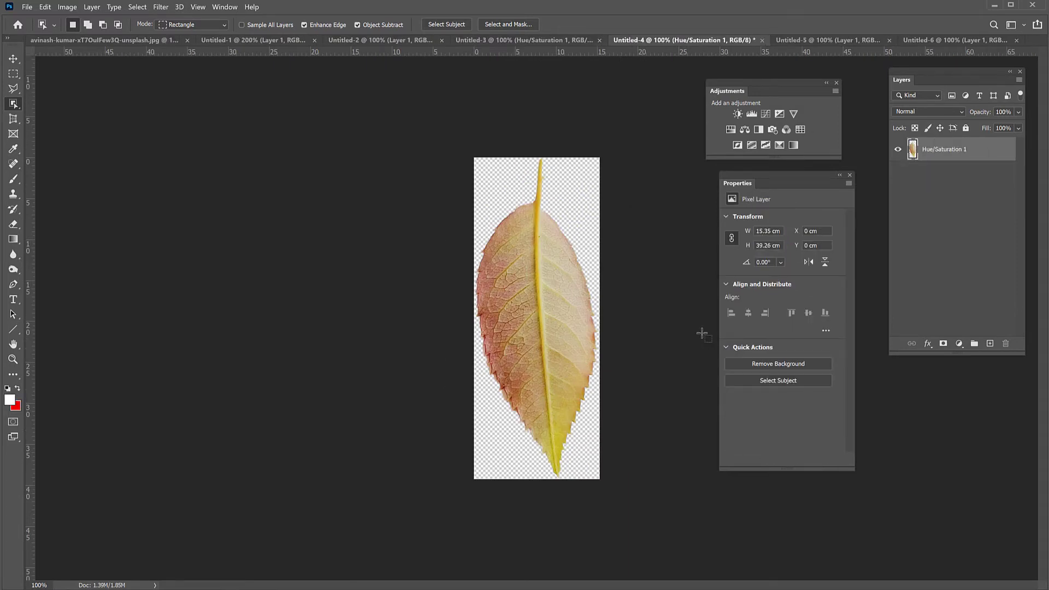
- Turn the lobed leaf in Untitled-5 reddish brown with a Hue/Saturation adjustment at Hue -61 and merge the layers
key(ctrl+Tab)
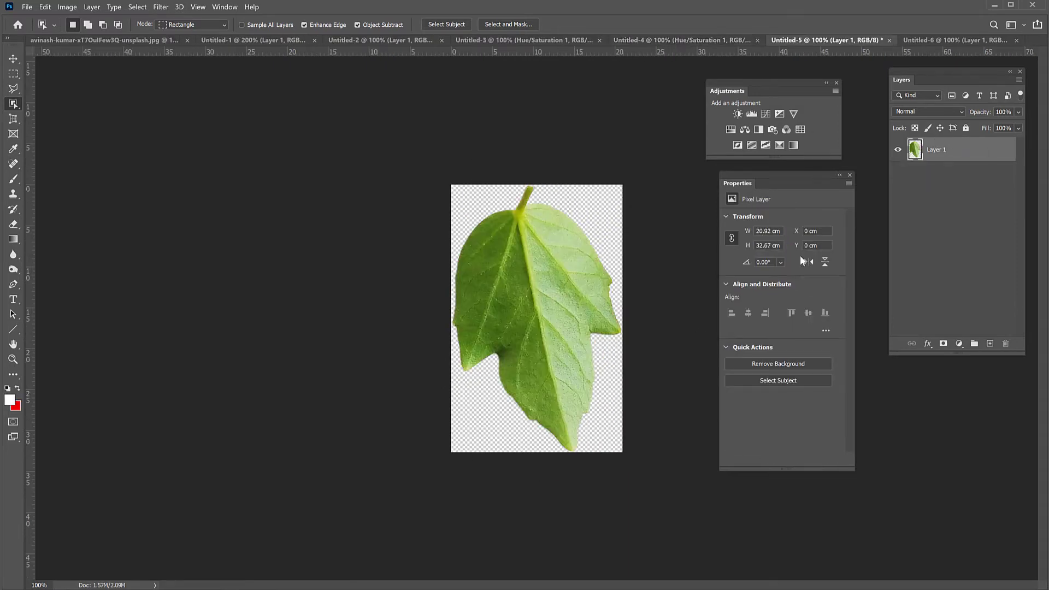
click(733, 129)
drag(783, 264, 755, 264)
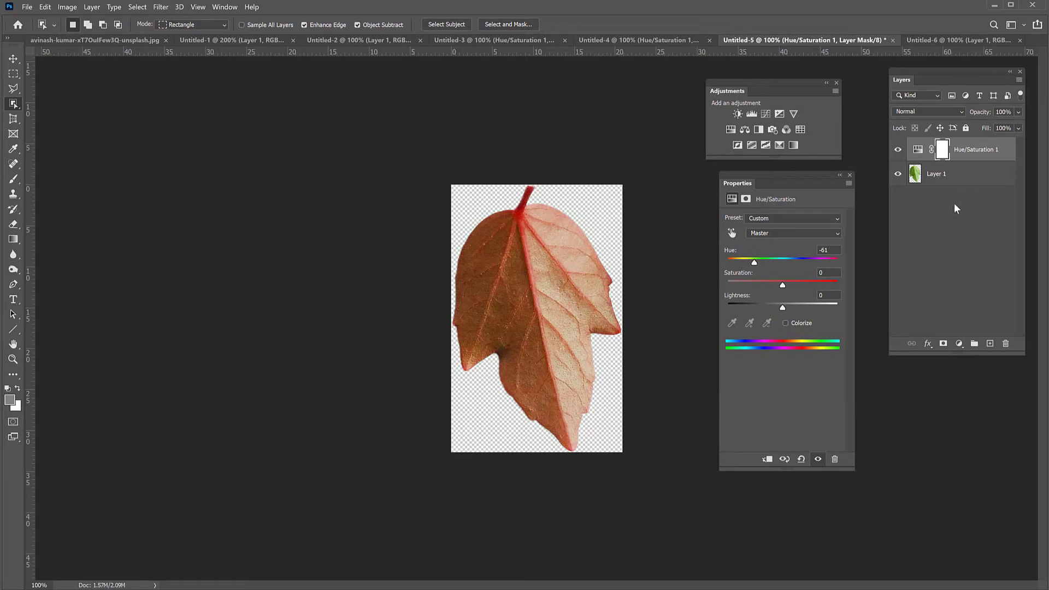
key(ctrl+e)
- Turn the large light green leaf in Untitled-6 golden with a Hue/Saturation adjustment at Hue -24 and merge the layers
key(ctrl+Tab)
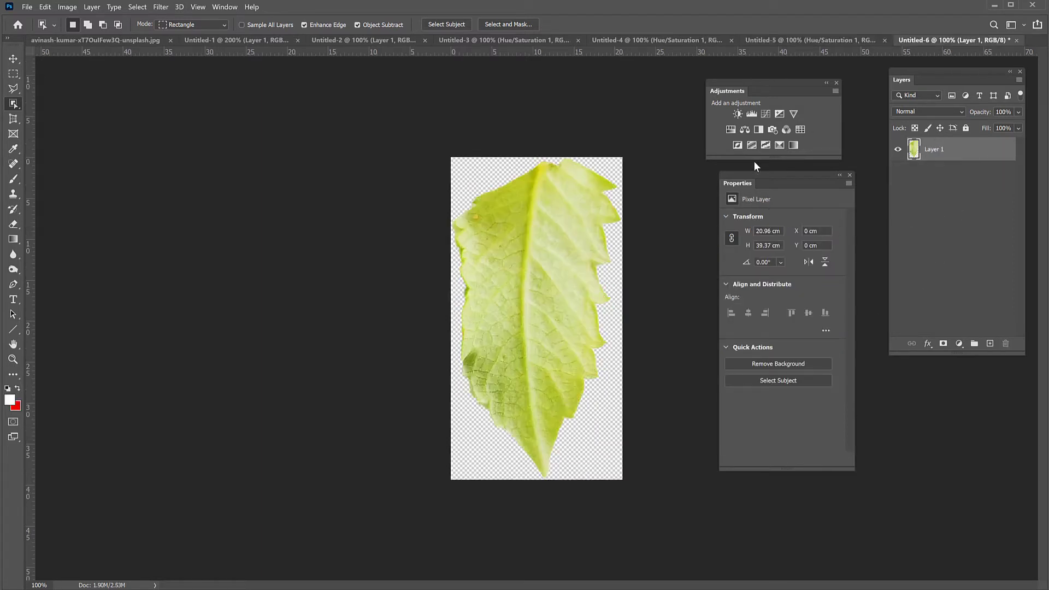
click(731, 129)
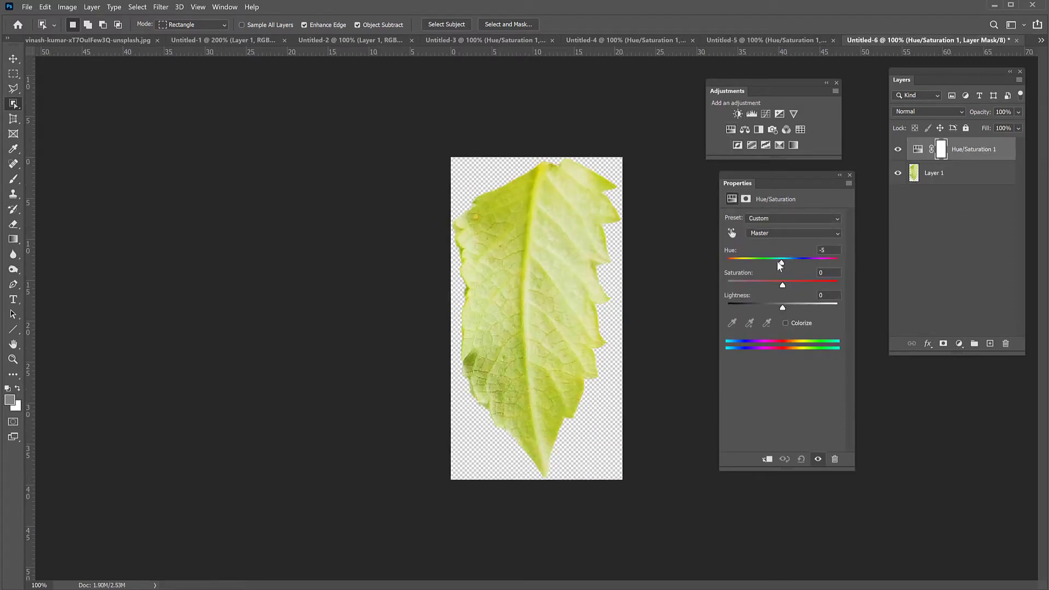
drag(778, 261, 771, 260)
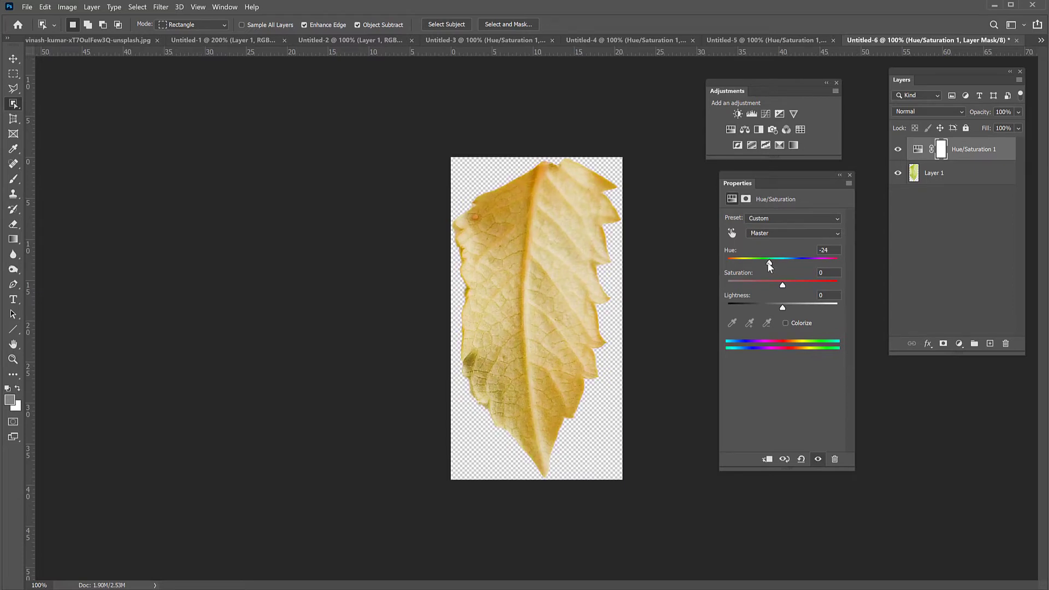
key(ctrl+e)
- Close the original leaf photo avinash-kumar-xT7OuIFew3Q-unsplash.jpg without saving its changes
key(ctrl+Tab)
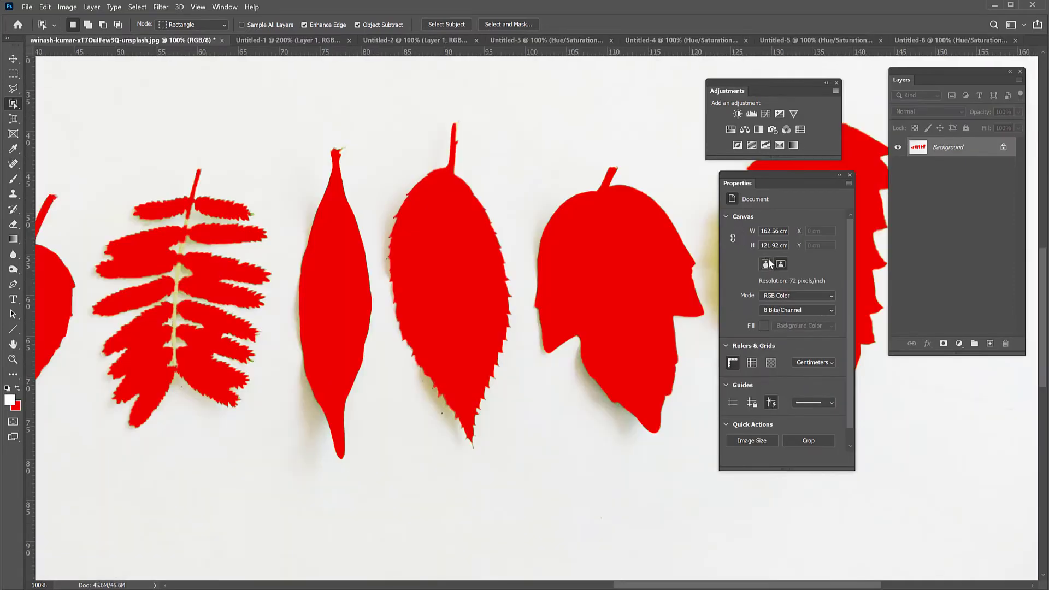
key(ctrl+w)
key(n)
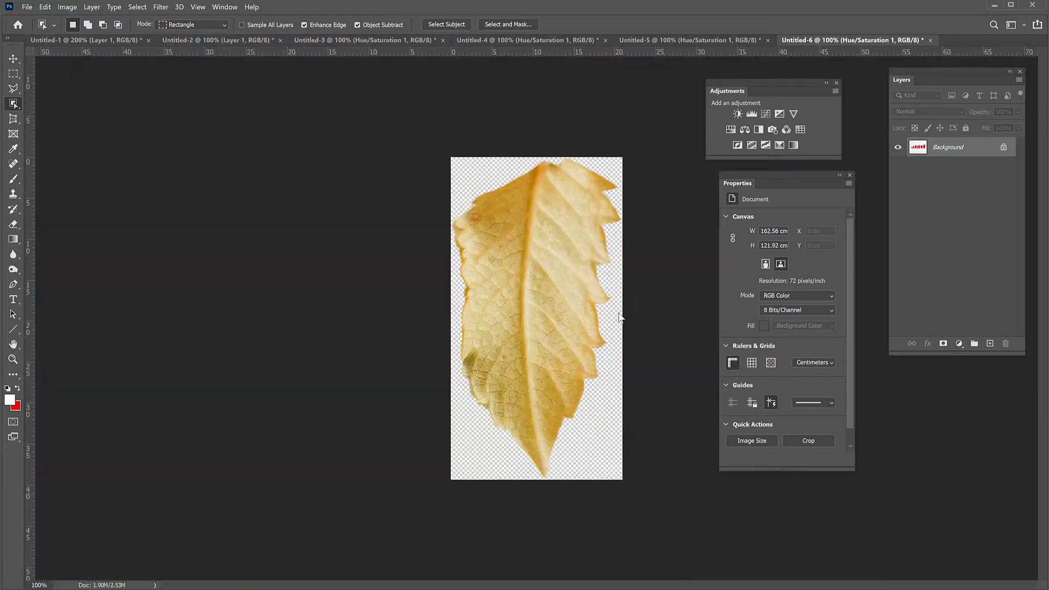
- Recolour the small long-stemmed leaf in Untitled-1 with a Hue/Saturation adjustment at Hue -38 and merge the layers
key(ctrl+Tab)
key(ctrl+Tab)
key(ctrl+shift+Tab)
click(732, 131)
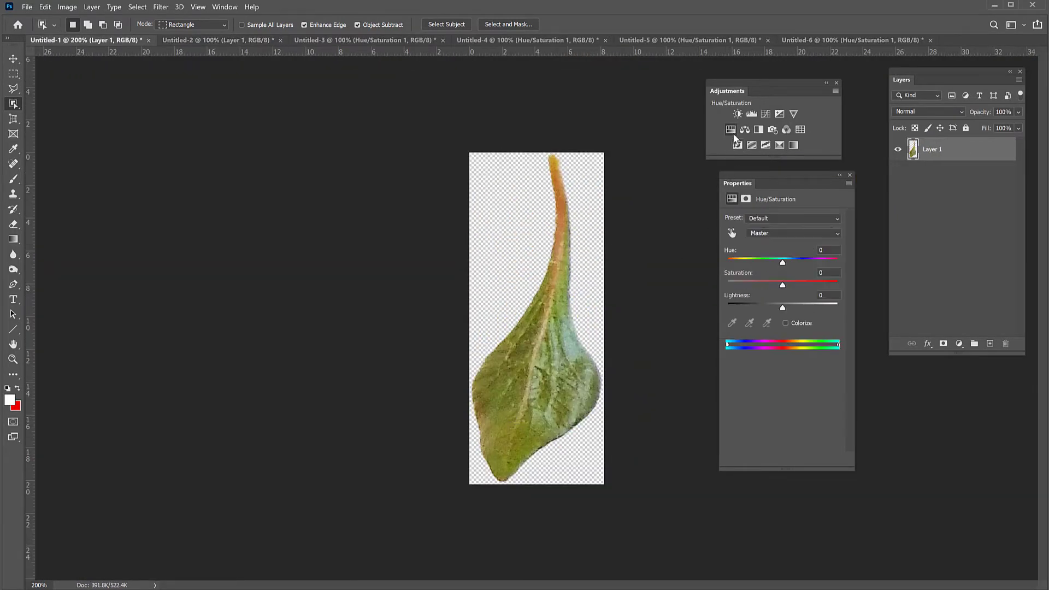
drag(783, 263, 763, 262)
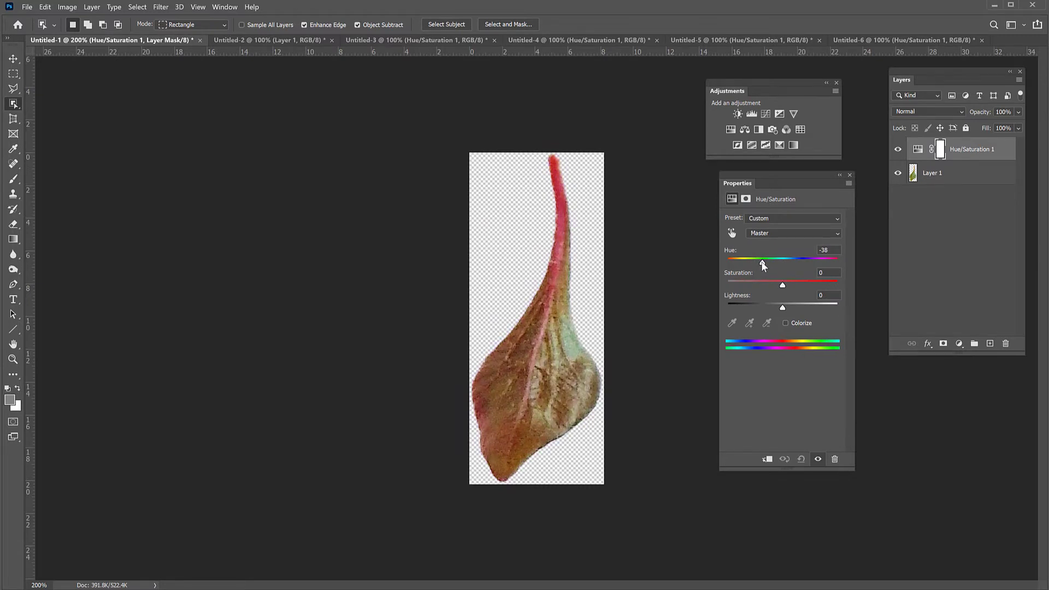
- Recolour the oval yellow-green leaf in Untitled-2 with a Hue/Saturation adjustment at Hue -14 and merge the layers
key(ctrl+Tab)
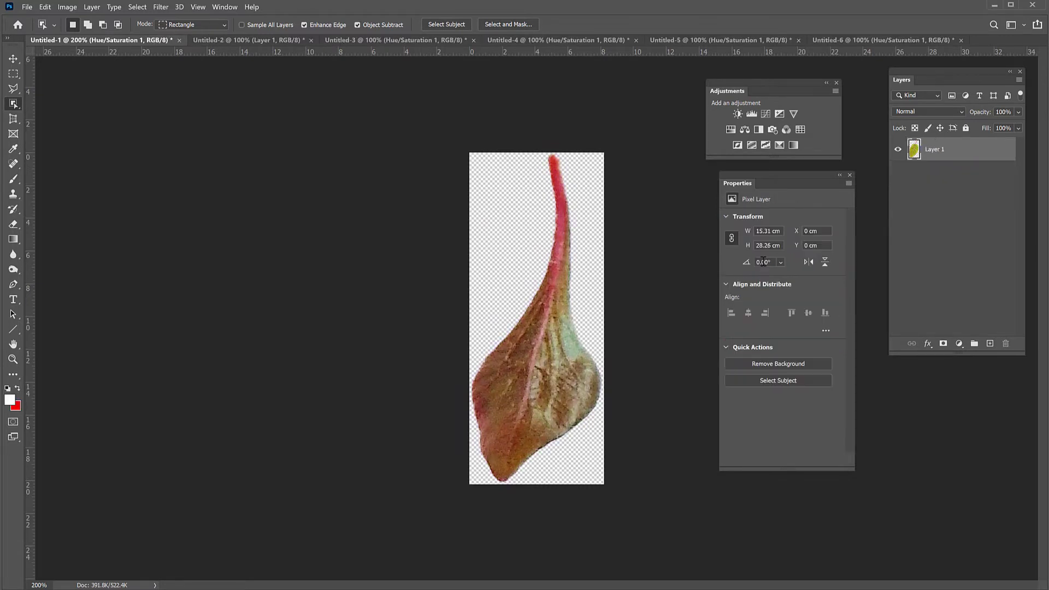
click(731, 129)
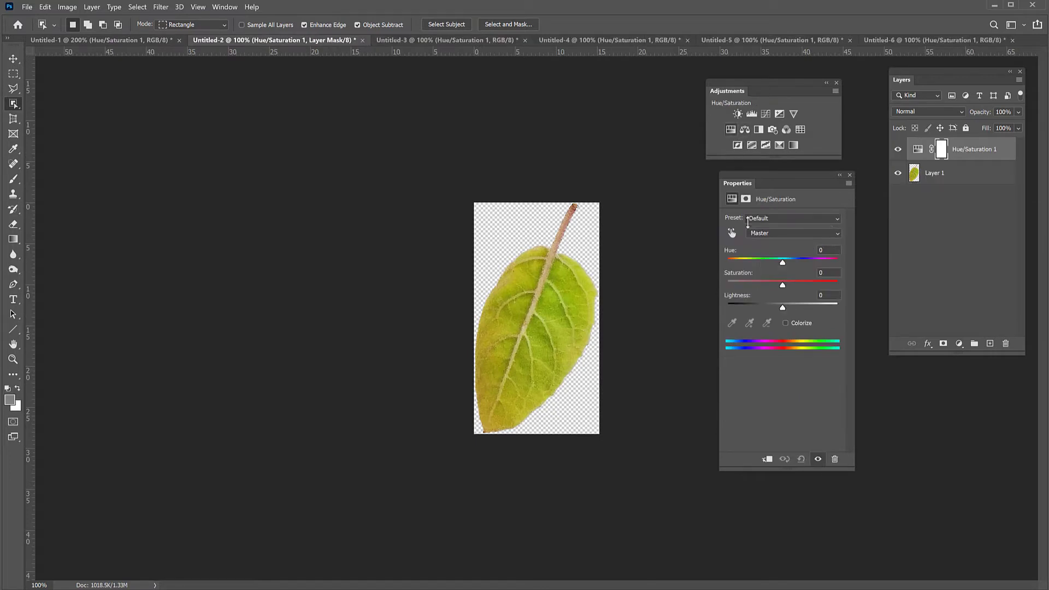
drag(783, 263, 775, 263)
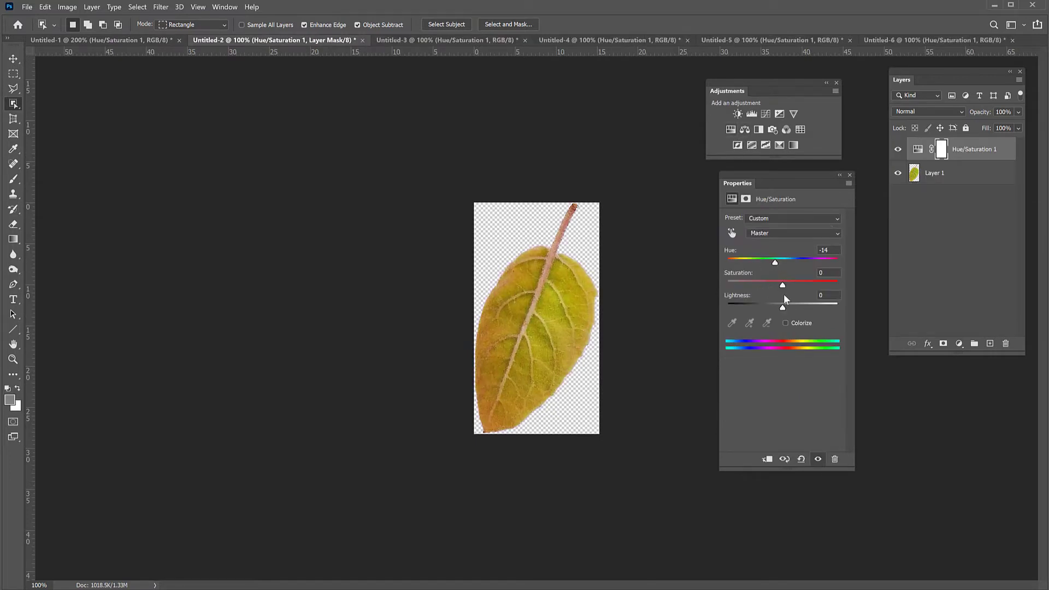
key(ctrl+e)
- Select the full canvas of Untitled-5, containing the reddish-brown lobed leaf, with the Rectangular Marquee tool
key(ctrl+Tab)
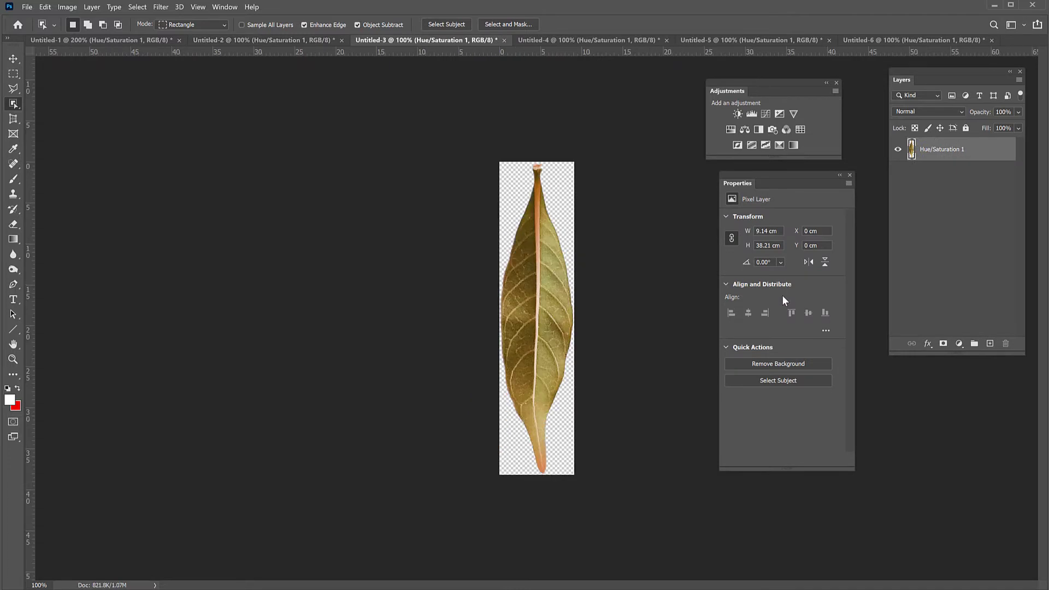
key(ctrl+Tab)
key(ctrl+Tab)
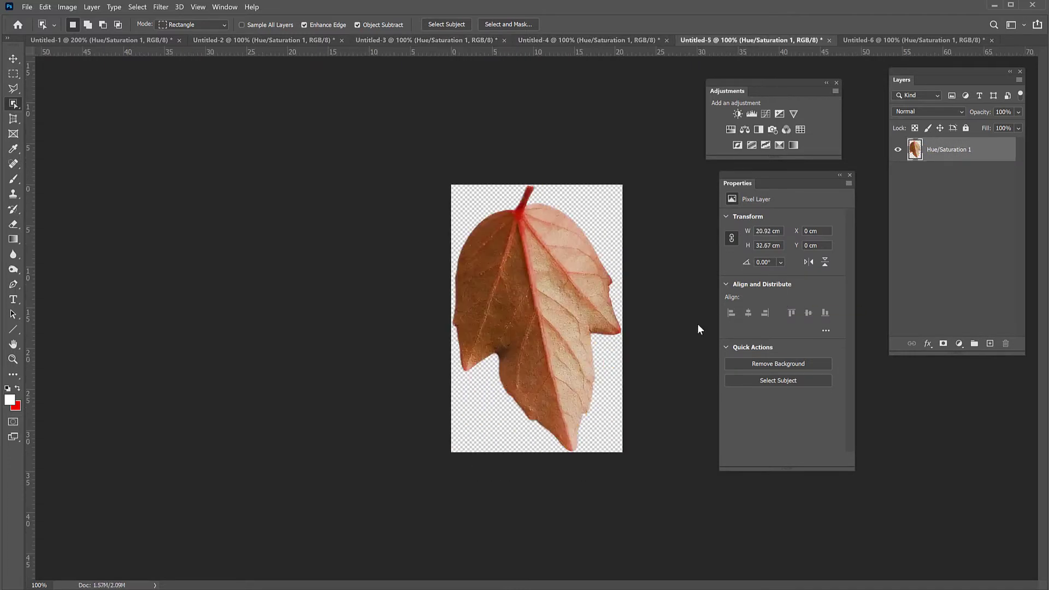
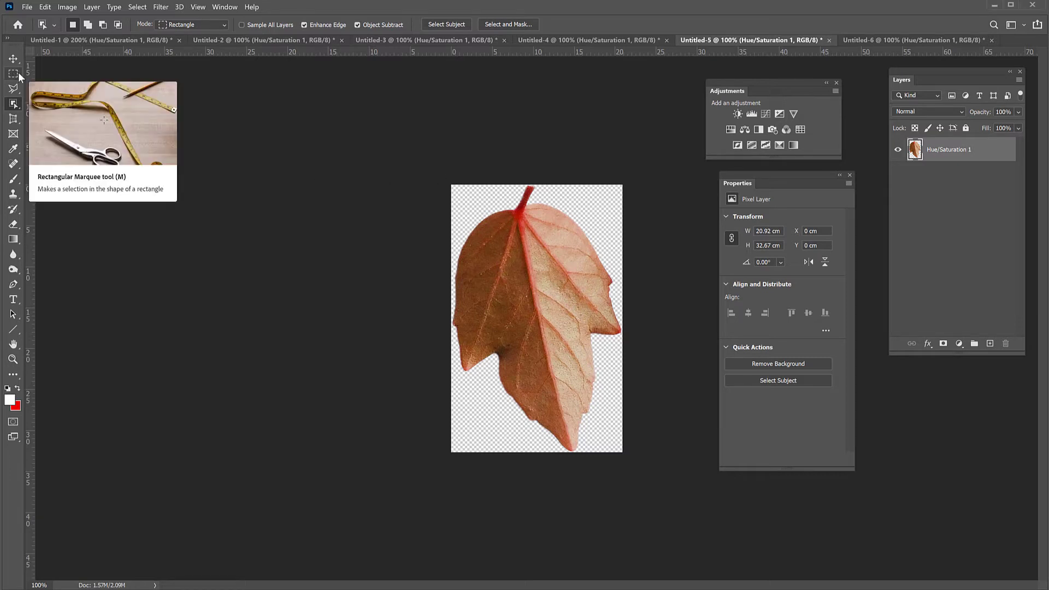
drag(431, 170, 634, 464)
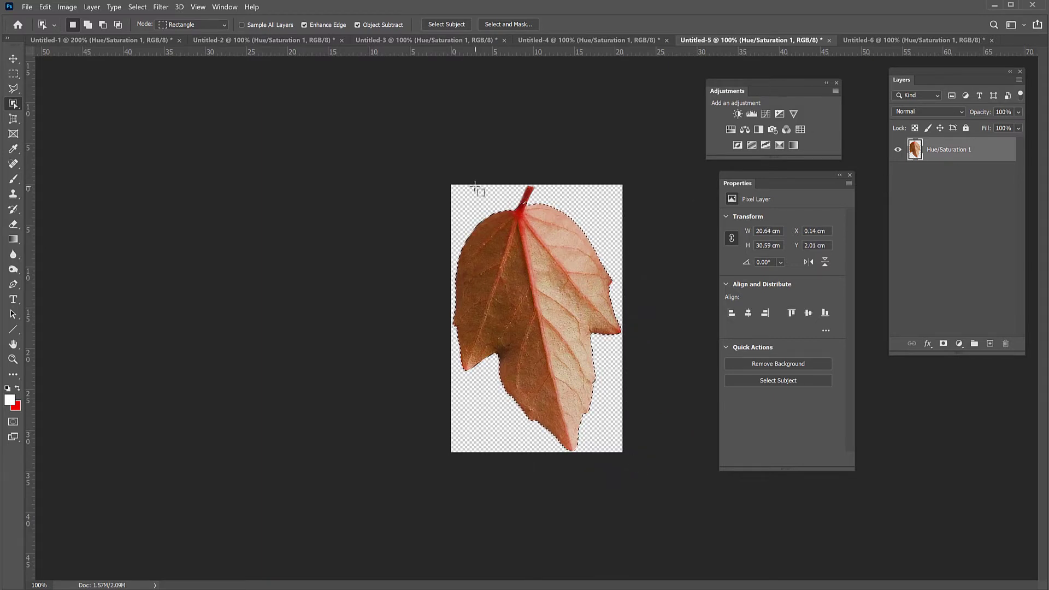
click(12, 74)
drag(447, 179, 627, 458)
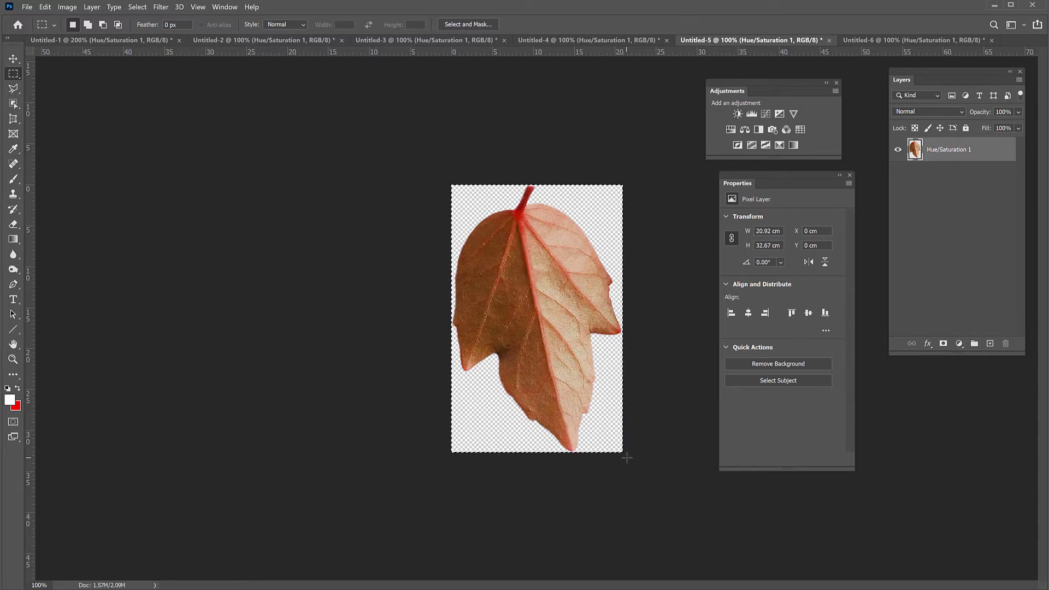
- Define the selected reddish-brown leaf as a pattern named Leaf 01 and close Untitled-5 without saving
click(45, 7)
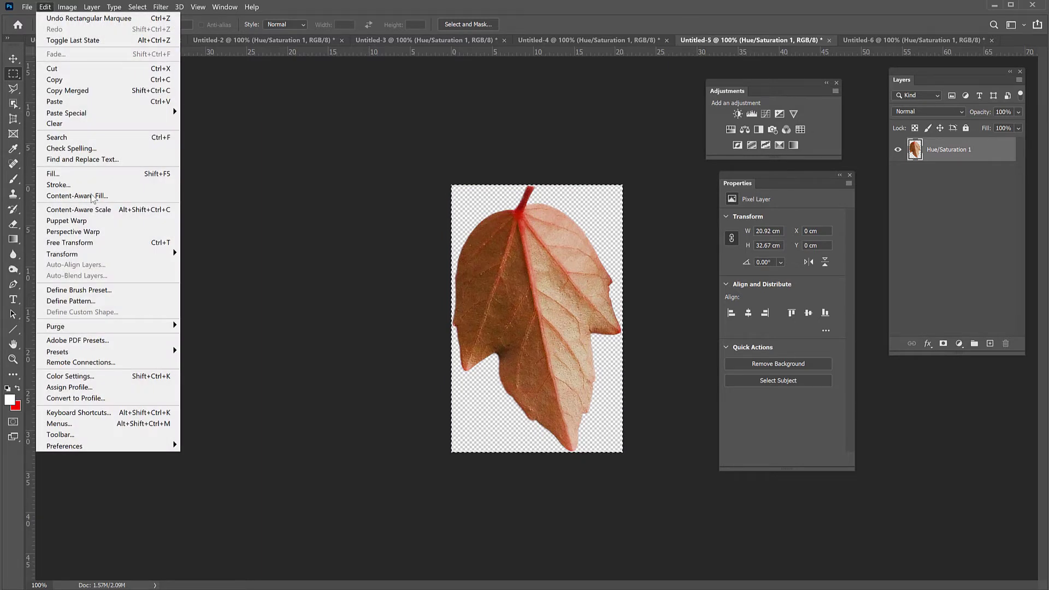
click(103, 302)
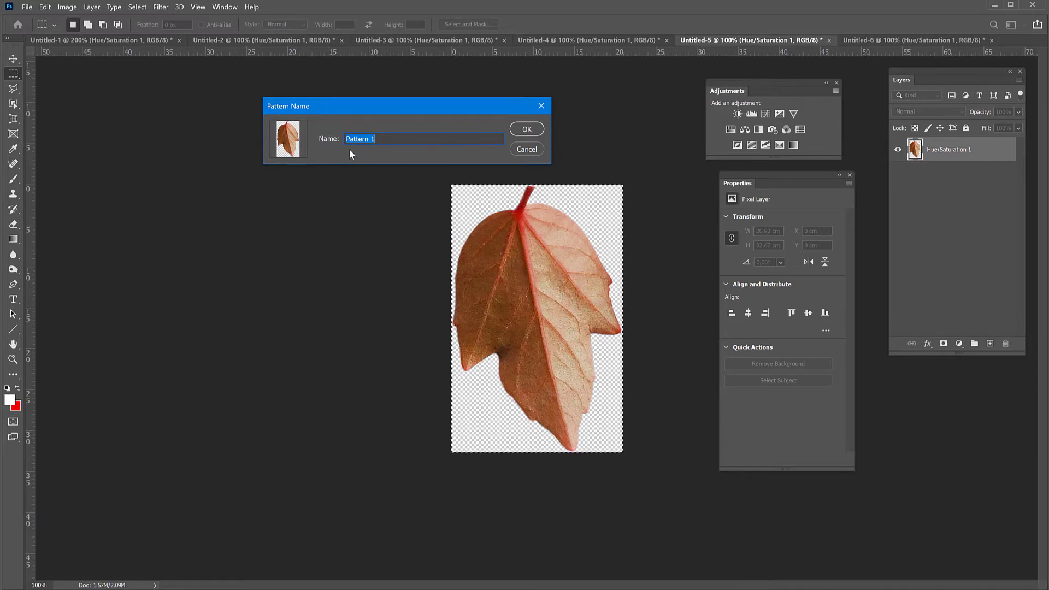
text(L)
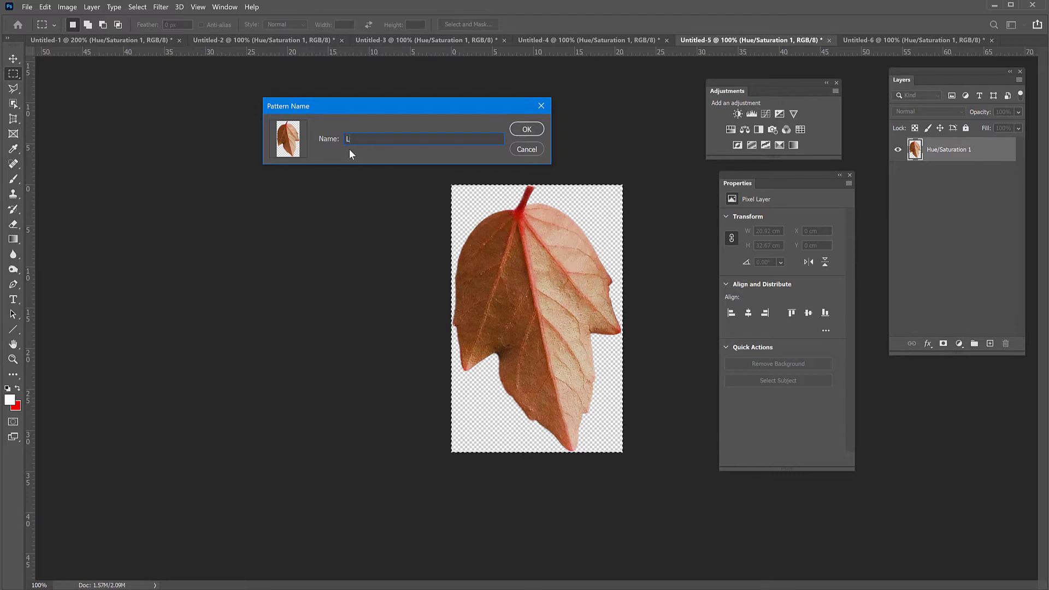
text(eaf 01)
click(528, 129)
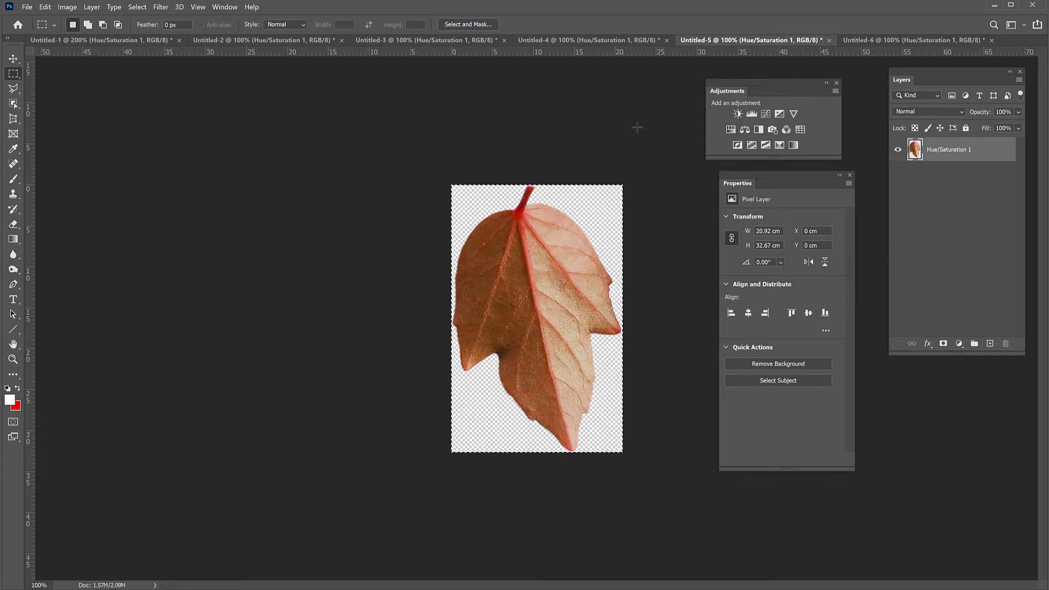
click(830, 41)
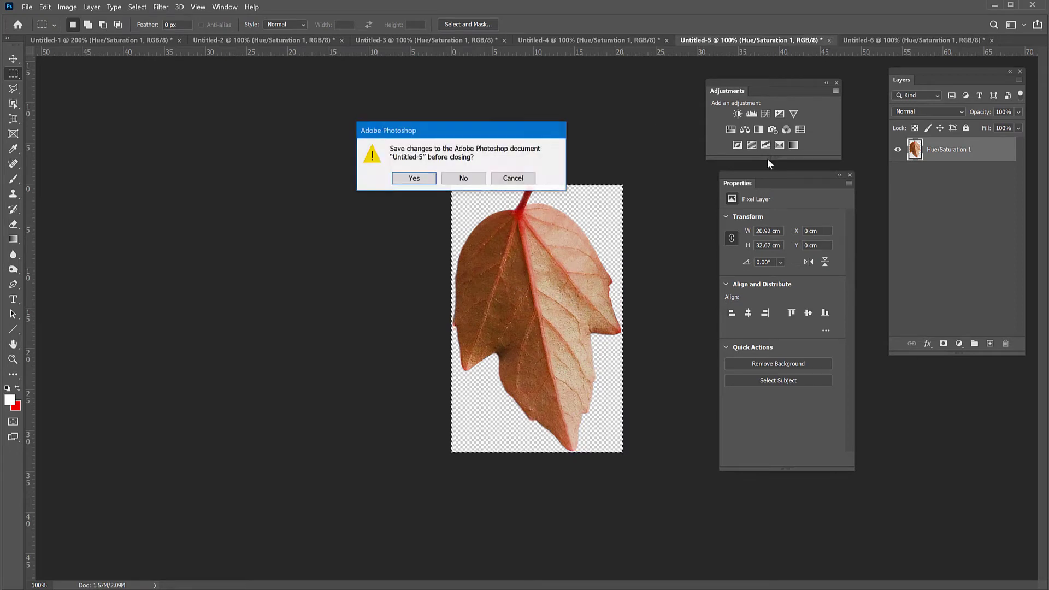
click(464, 176)
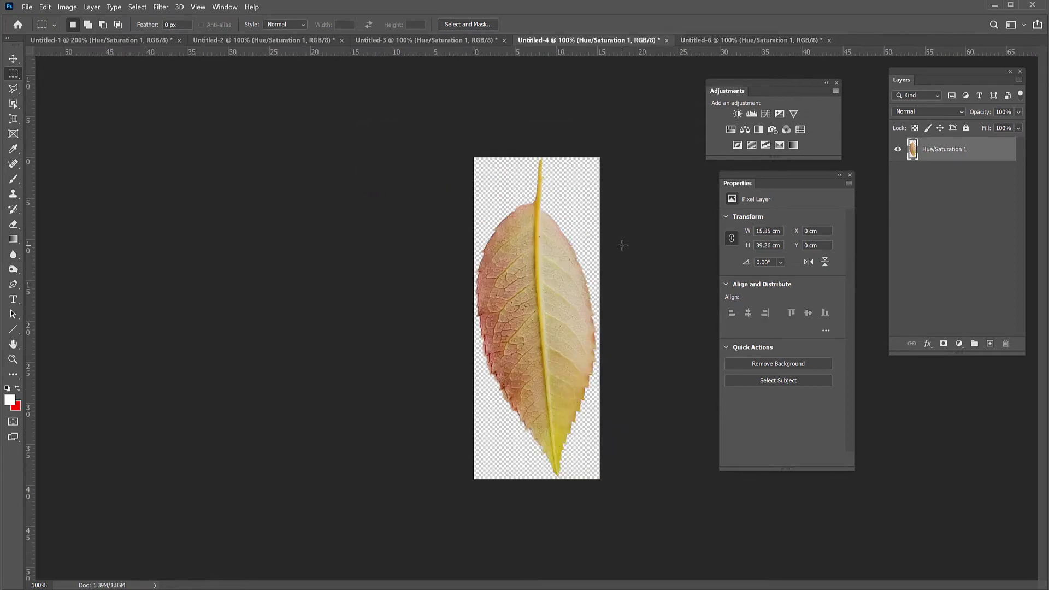
- Define the full canvas of Untitled-4 as a pattern named Leaf 02 and close the document without saving
drag(456, 139, 642, 494)
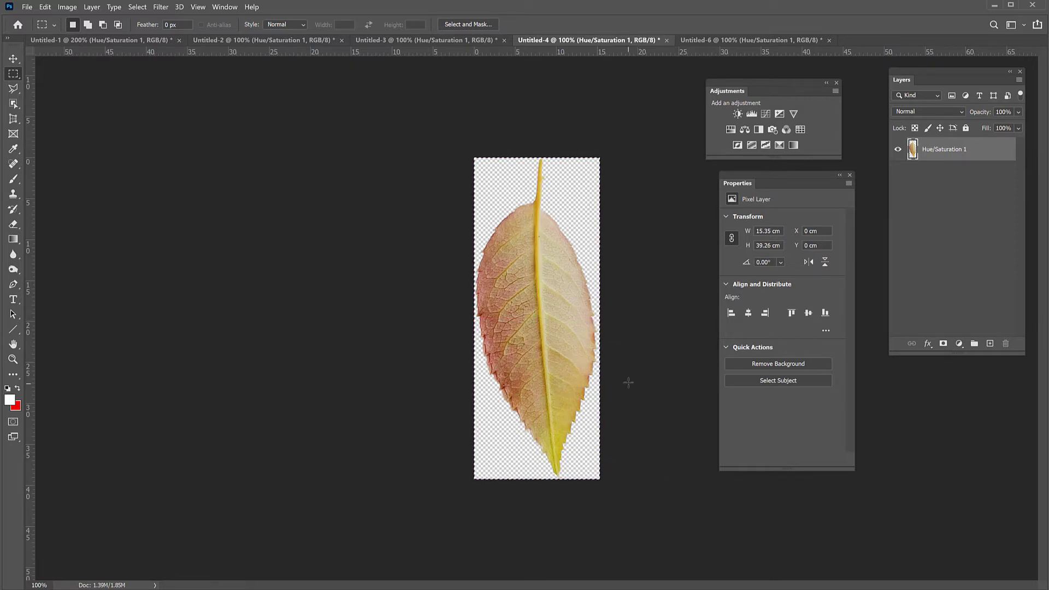
click(45, 7)
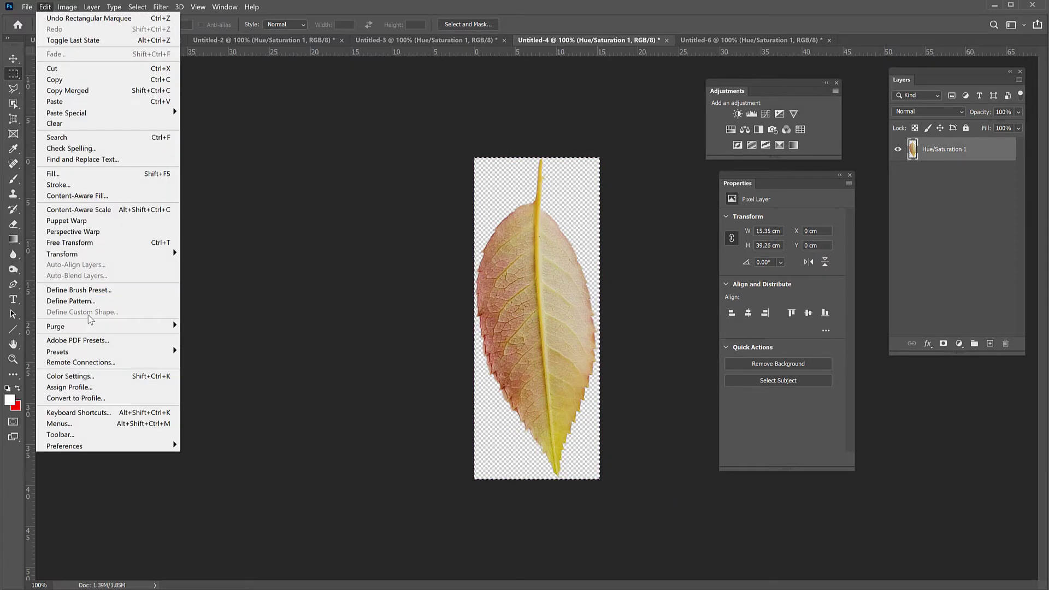
click(71, 301)
text(Leaf 02)
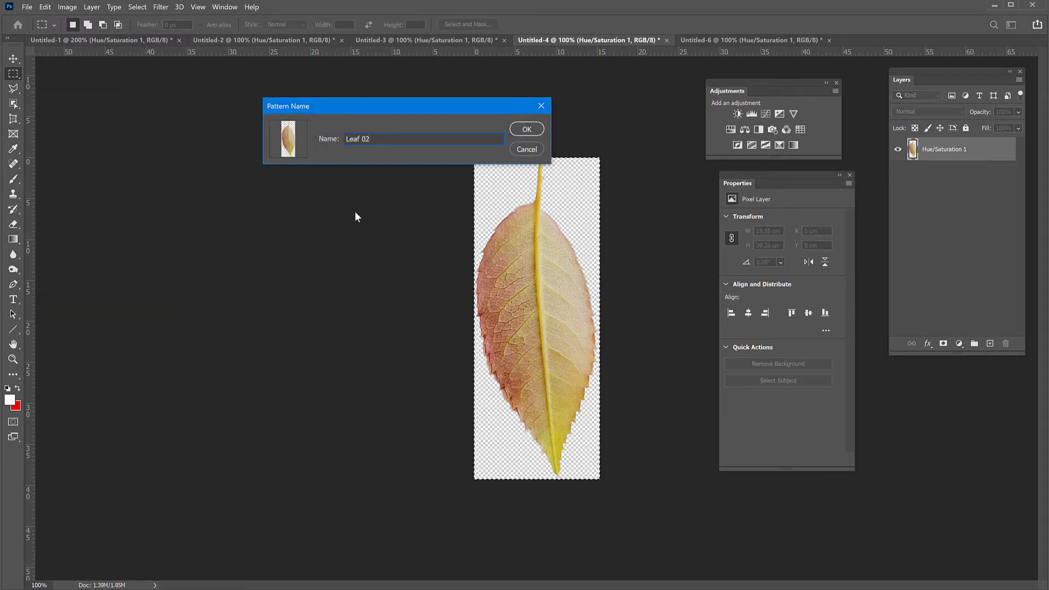
click(521, 129)
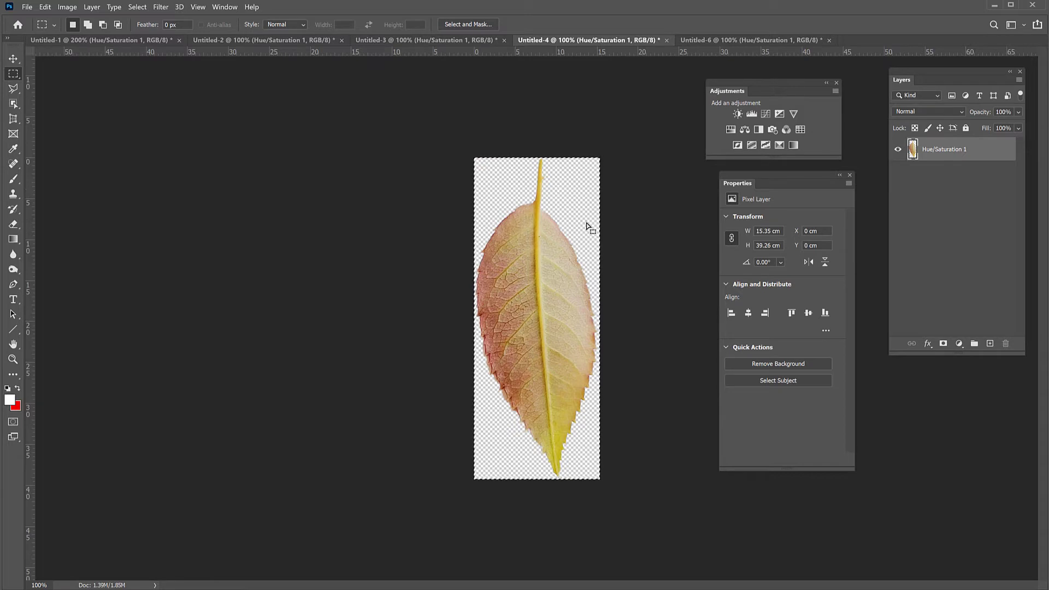
key(ctrl+w)
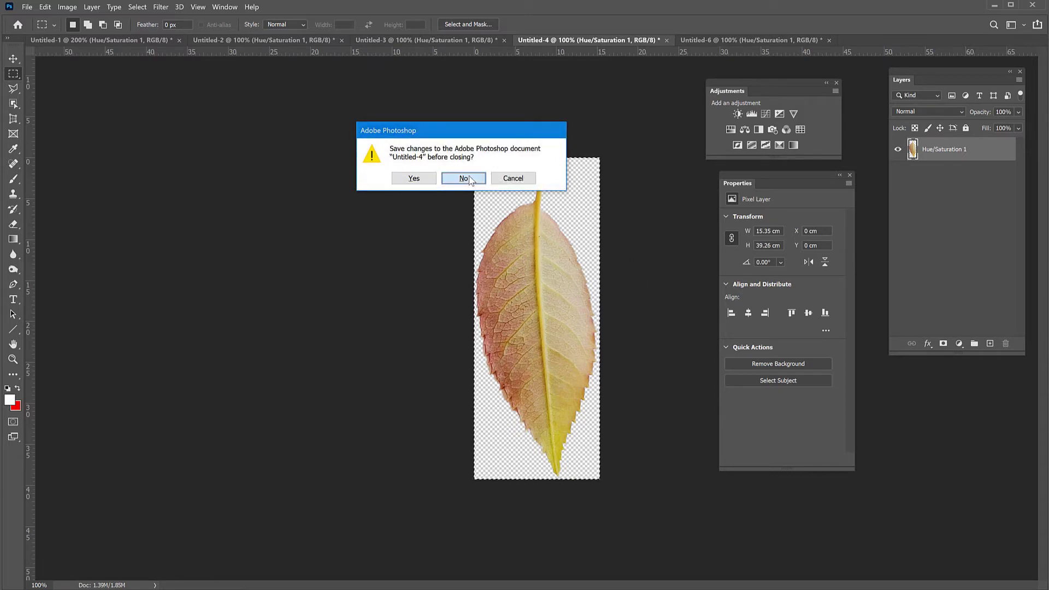
click(464, 179)
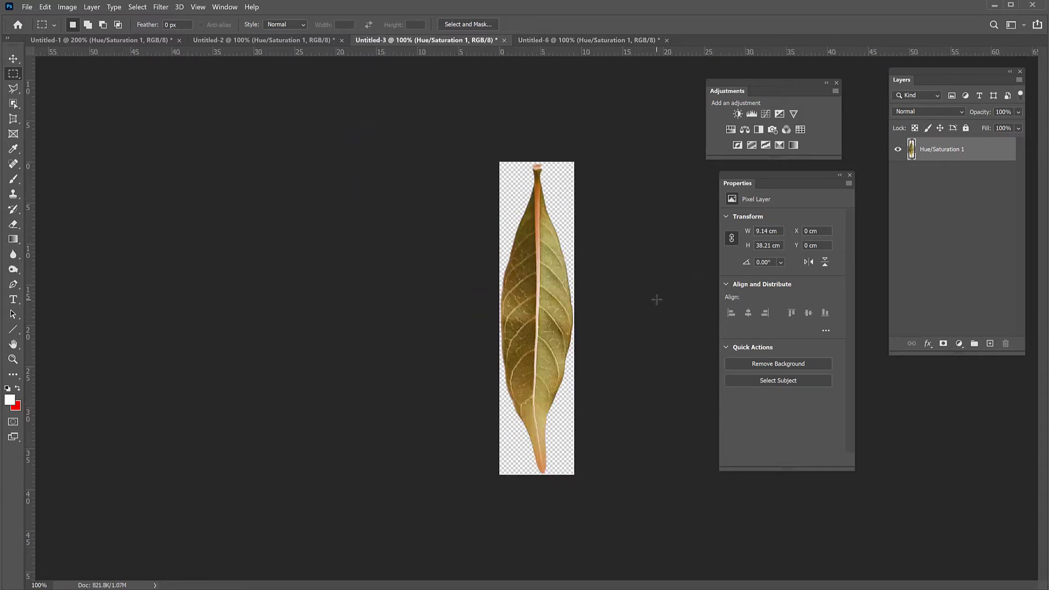
- Define the full canvas of Untitled-3, with the narrow olive leaf, as a pattern and close the document without saving
drag(477, 142, 625, 492)
click(45, 6)
click(86, 294)
text(Leaf 02)
click(526, 129)
key(ctrl+w)
- Define the full canvas of Untitled-2, with the oval yellow-green leaf, as a pattern and close the document without saving
drag(469, 198, 607, 441)
click(45, 6)
click(75, 301)
key(Return)
key(ctrl+w)
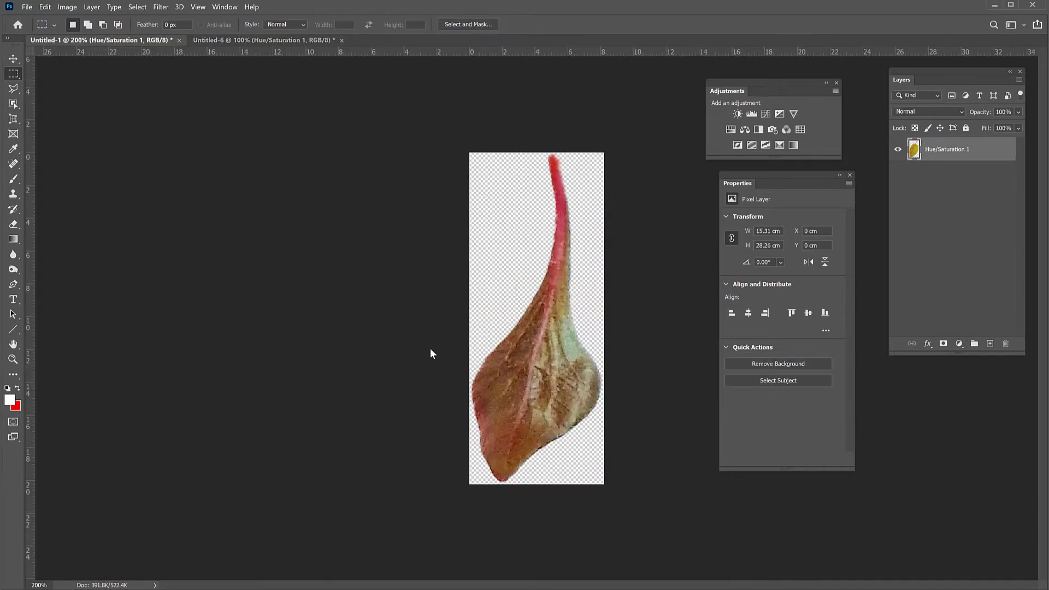
- Define the full canvas of Untitled-1, with the small long-stemmed leaf, as a pattern and close the document without saving
click(45, 6)
click(75, 301)
key(Return)
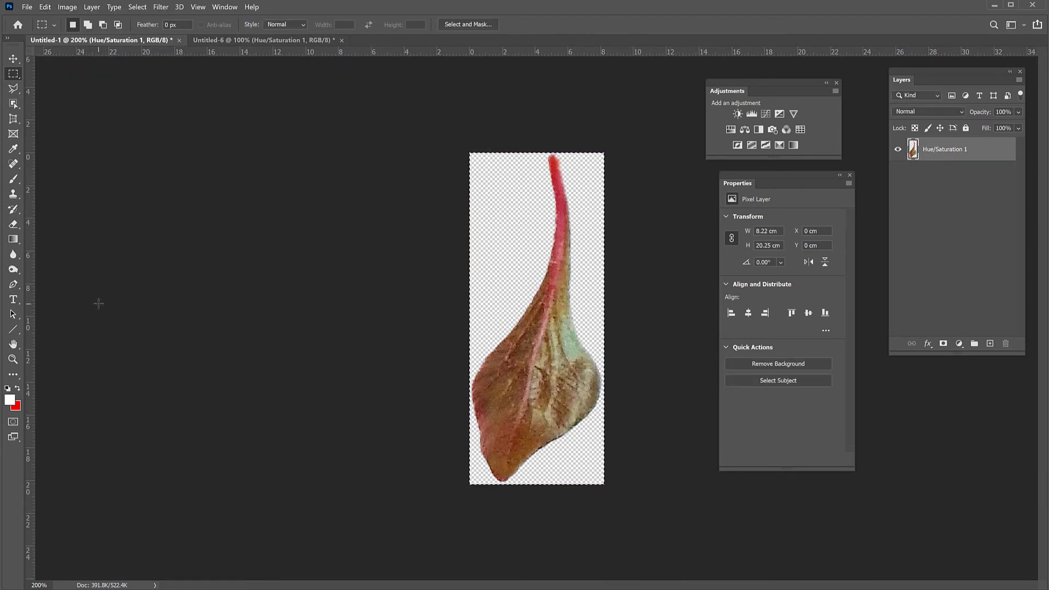
key(ctrl+w)
- Define the full canvas of Untitled-6, with the golden leaf, as a pattern named Leaf 06 and close the document without saving
key(ctrl+a)
click(45, 7)
click(76, 301)
text(Leaf 06)
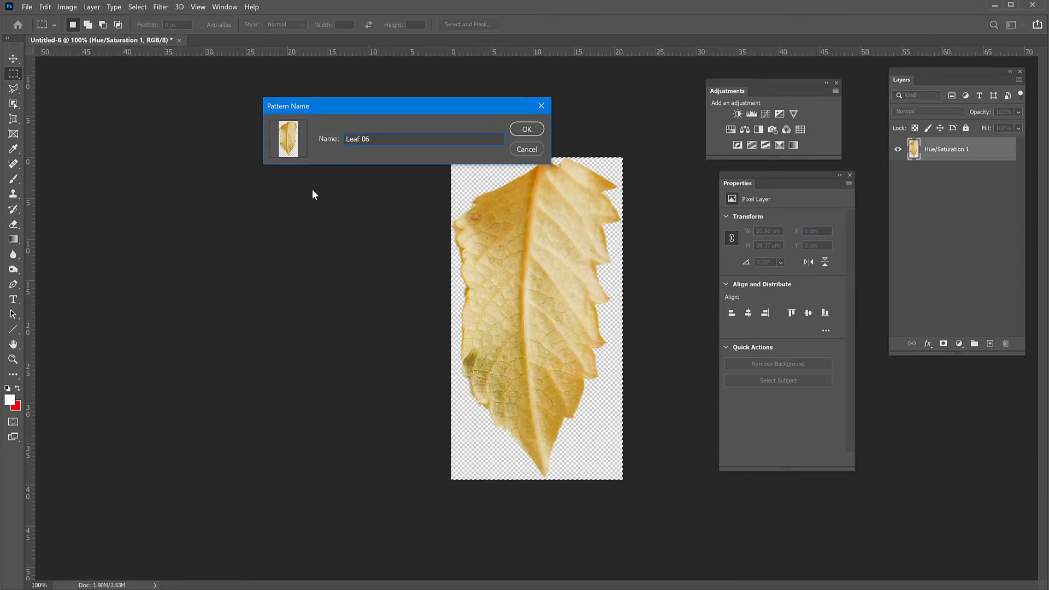
key(Return)
key(ctrl+w)
click(477, 179)
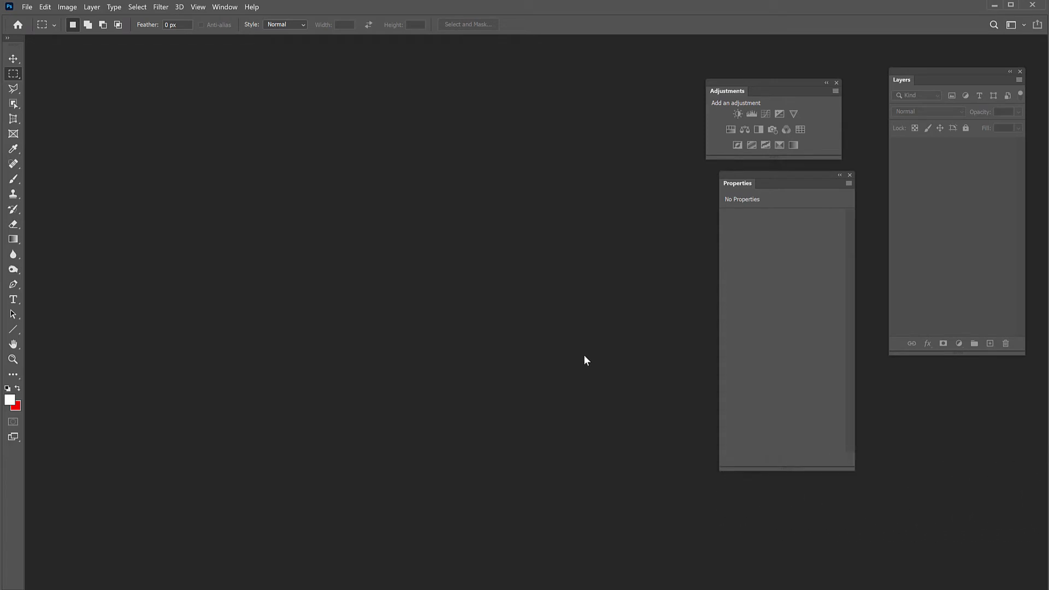
- Create a new 1920 x 1920 pixel RGB document at 72 pixels/inch with a white background
click(28, 8)
click(35, 18)
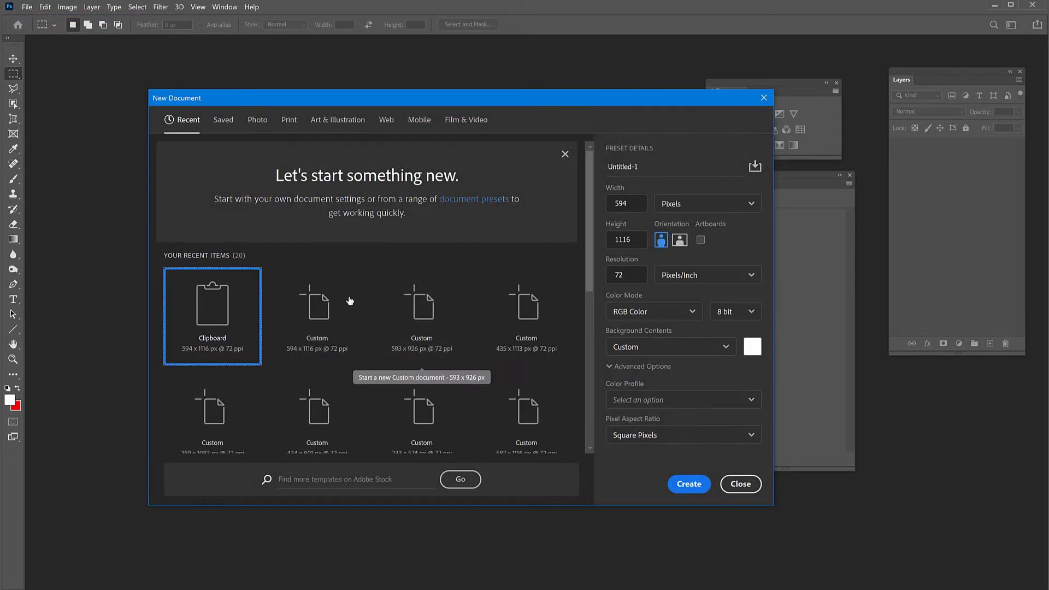
scroll(372, 299, down, 3)
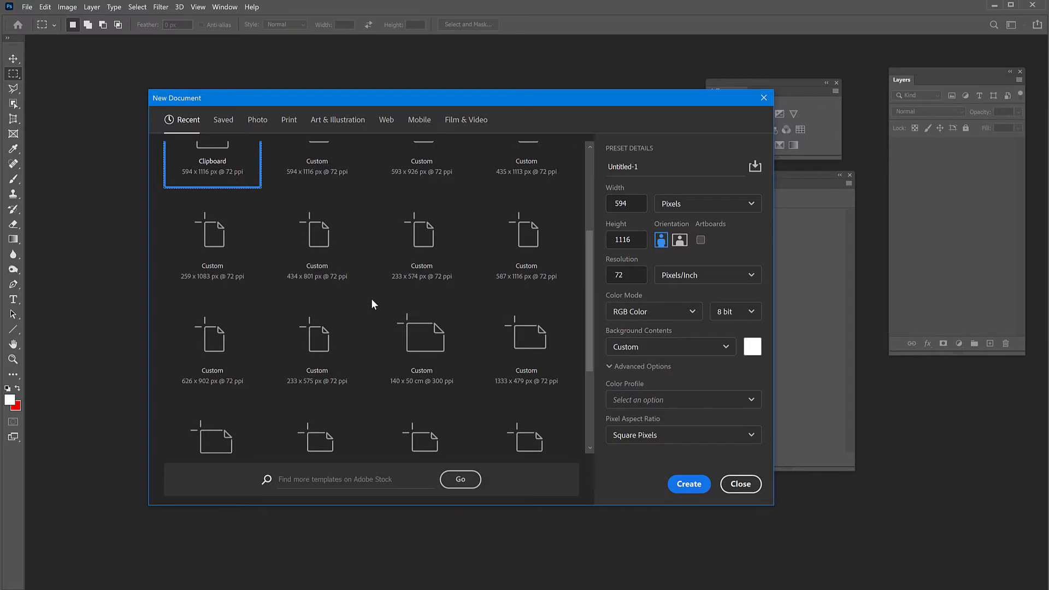
scroll(358, 287, down, 3)
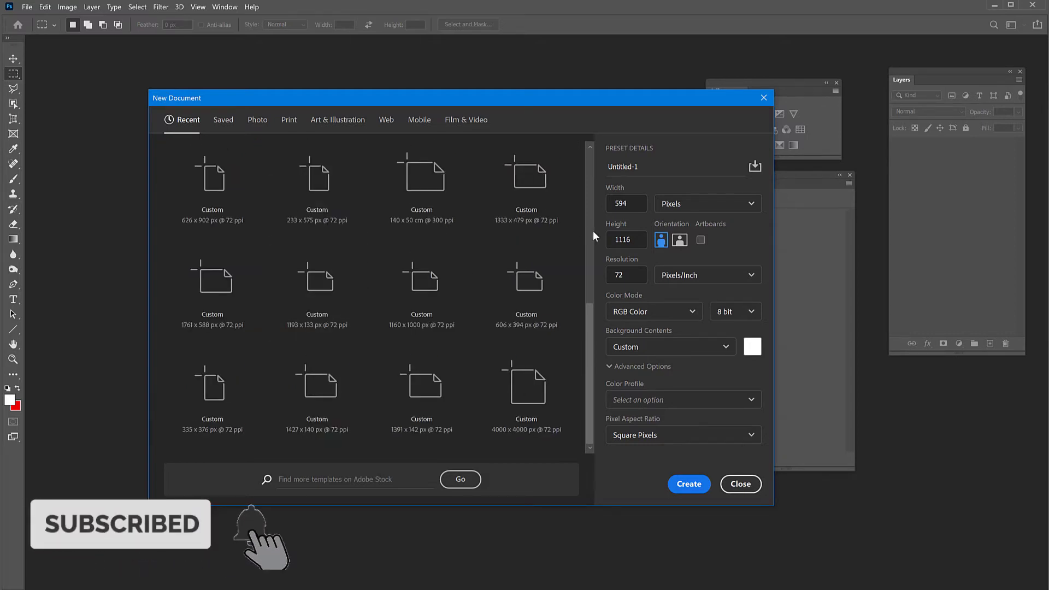
key(Tab)
text(1920)
key(Tab)
text(1920)
key(Tab)
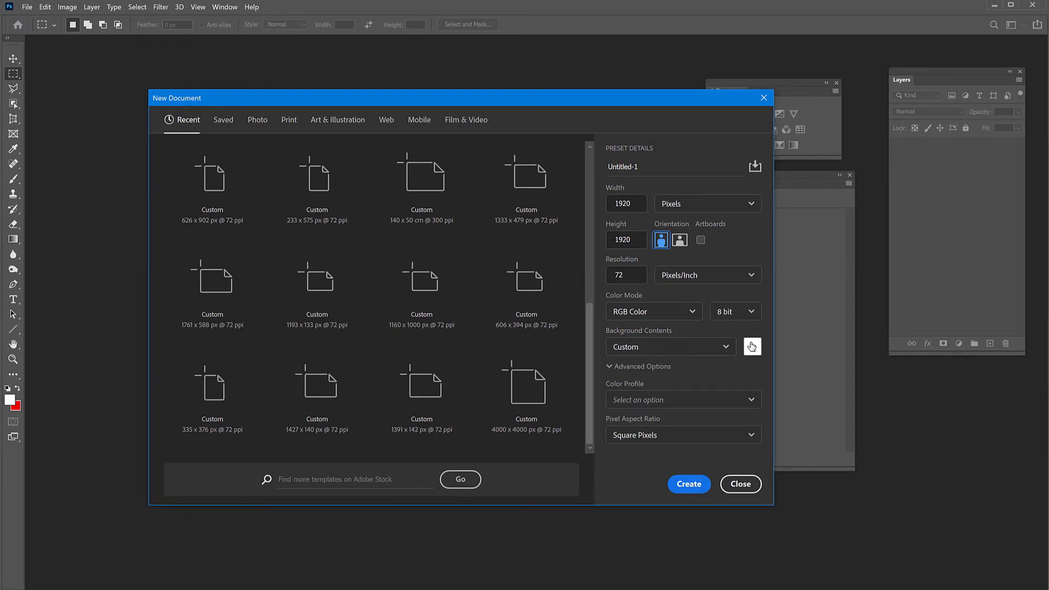
click(689, 484)
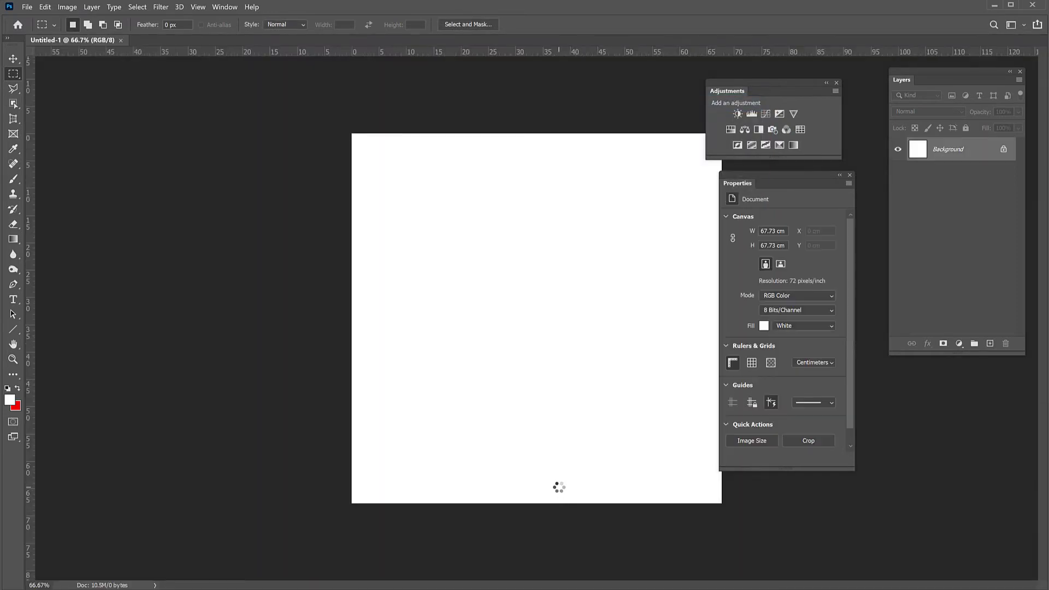
- Move the Properties and Adjustments panels clear of the canvas and swap the foreground and background colours
drag(763, 181, 787, 209)
drag(791, 90, 828, 116)
key(x)
key(ctrl+minus)
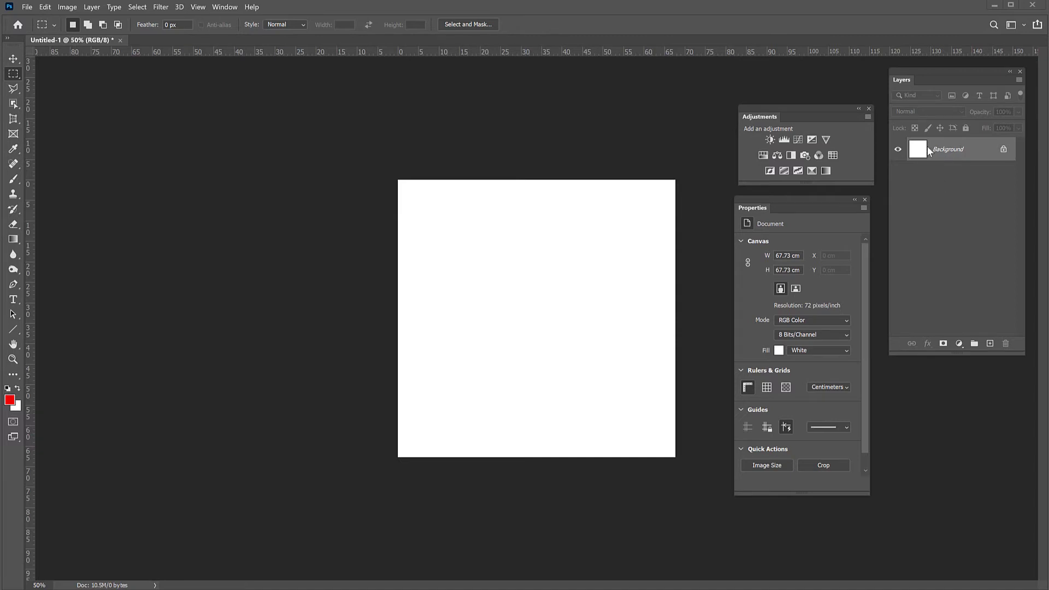
- Add a new layer above the background and start a pattern fill using the reddish-brown lobed leaf pattern
click(990, 345)
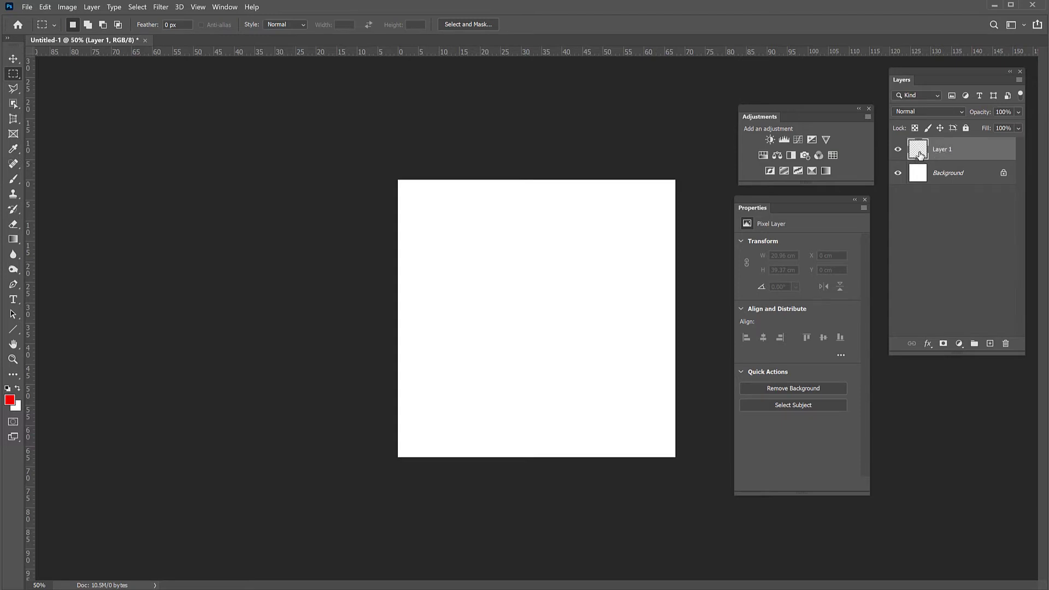
click(45, 6)
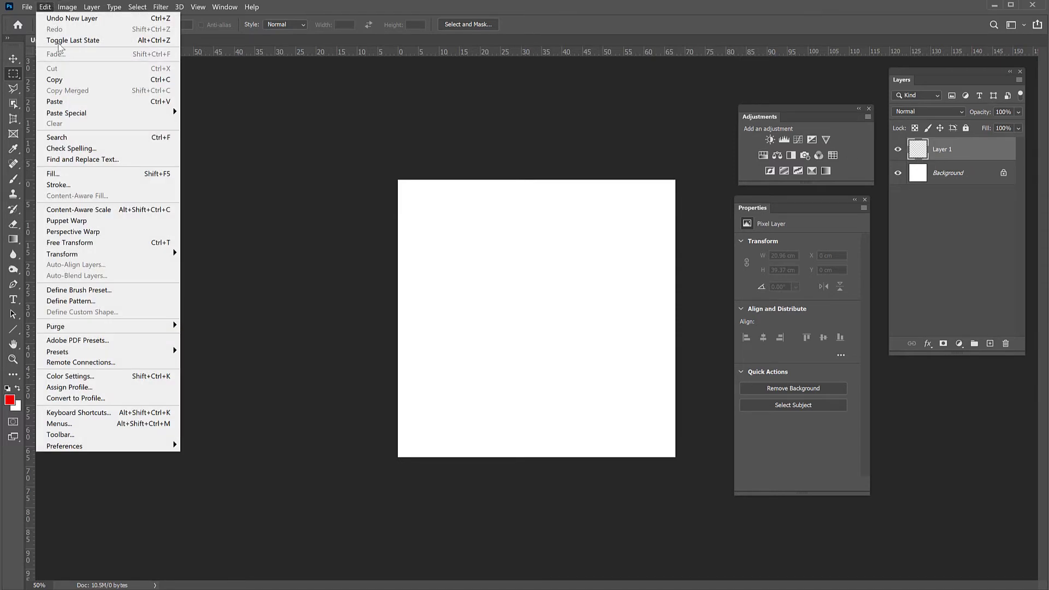
click(58, 174)
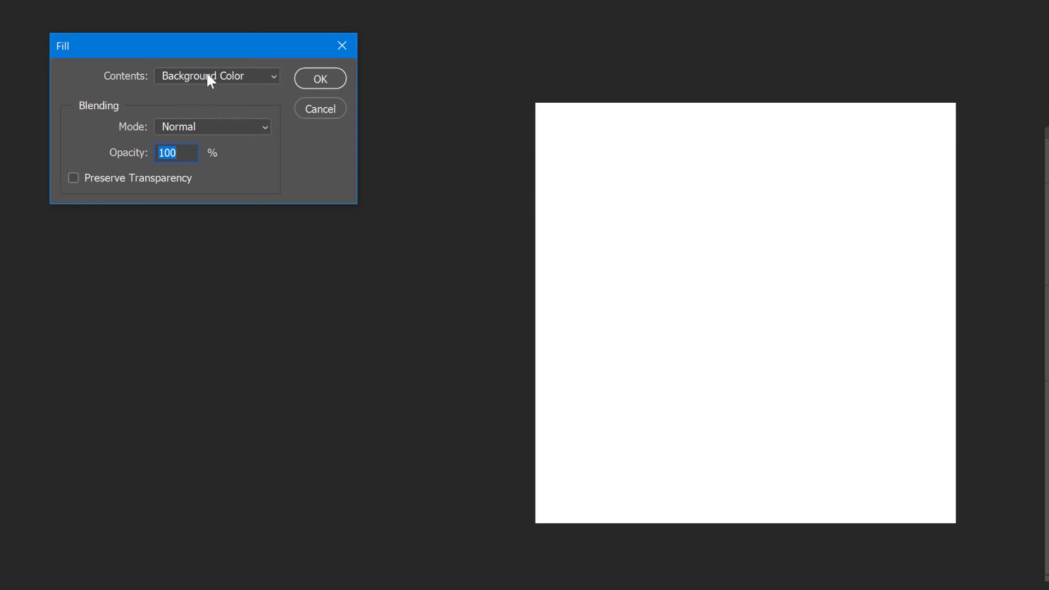
click(208, 75)
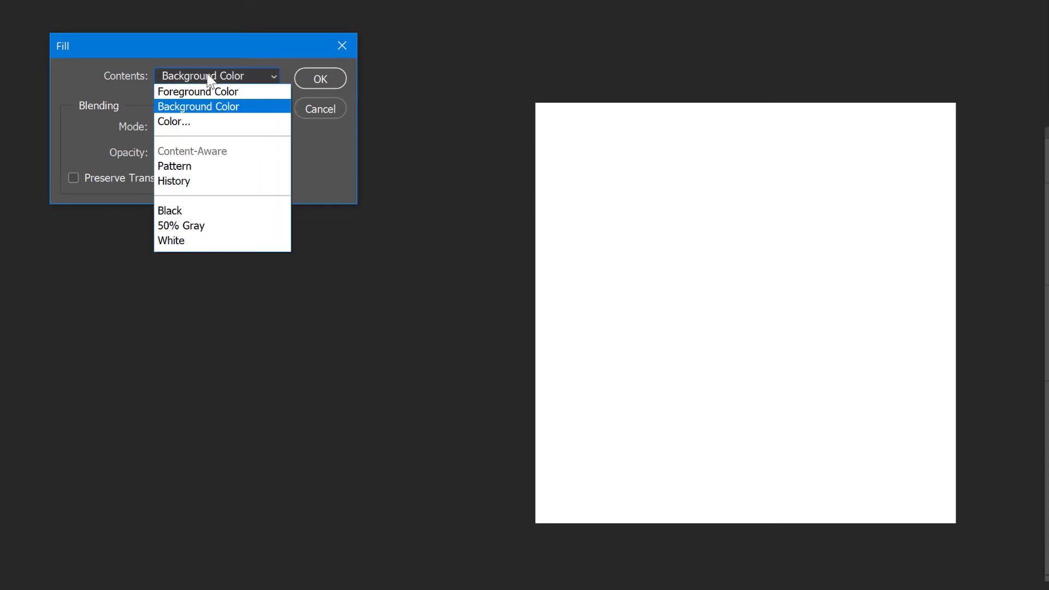
click(192, 166)
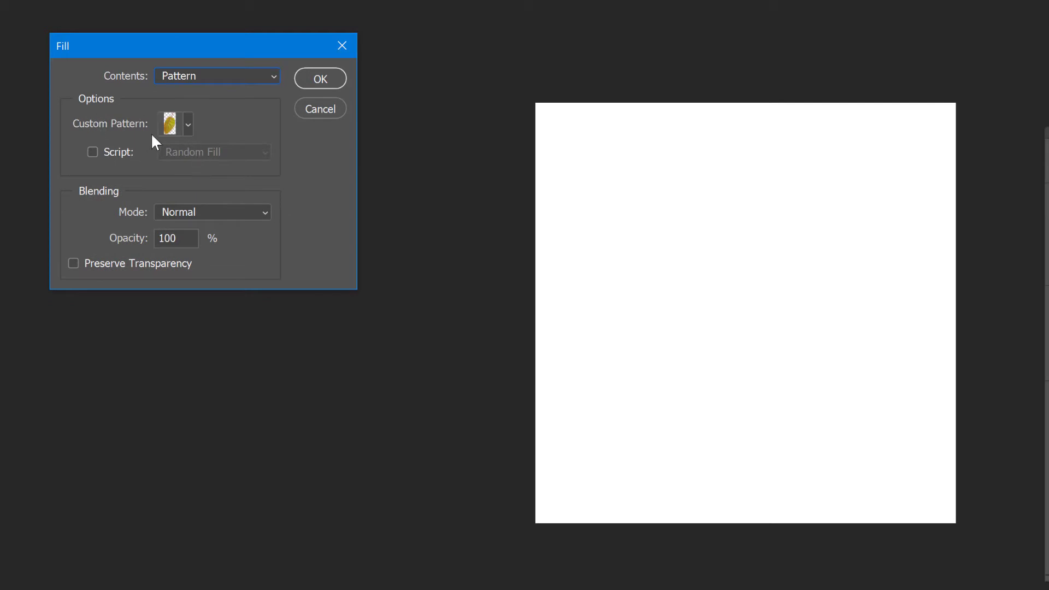
click(188, 125)
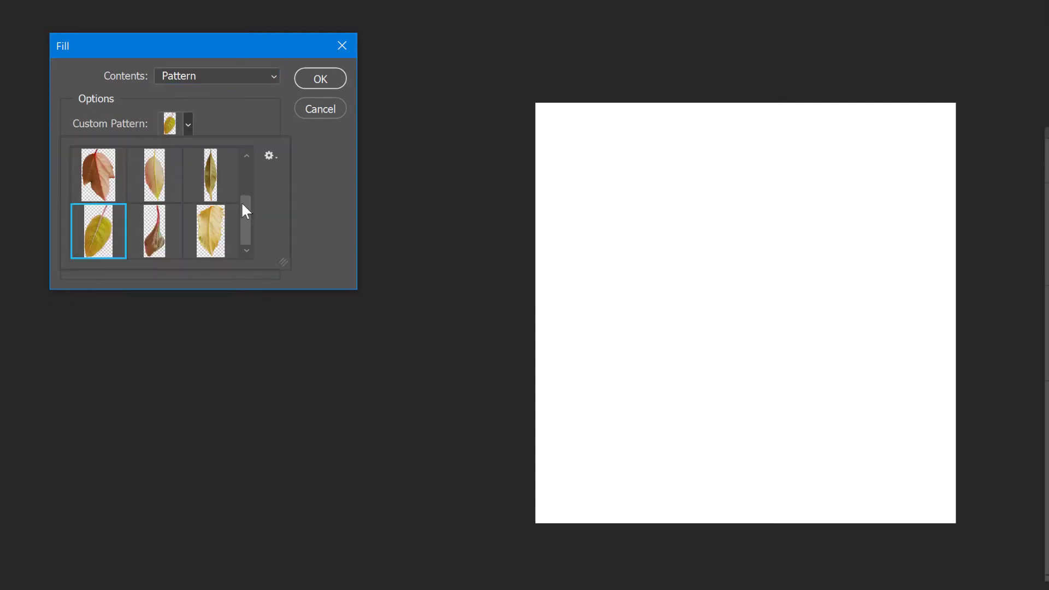
drag(246, 202, 248, 169)
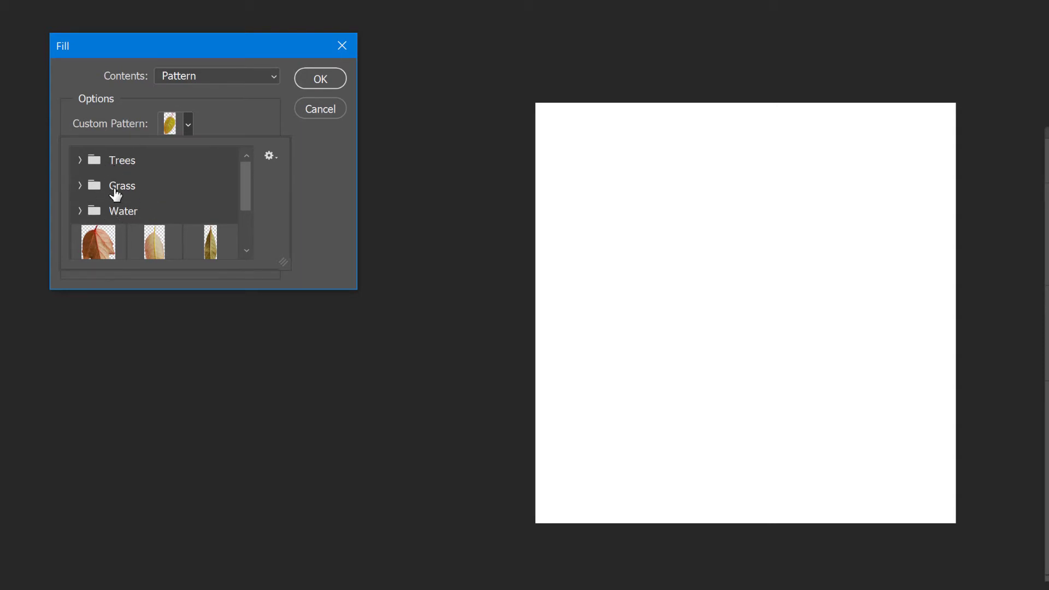
drag(246, 188, 241, 215)
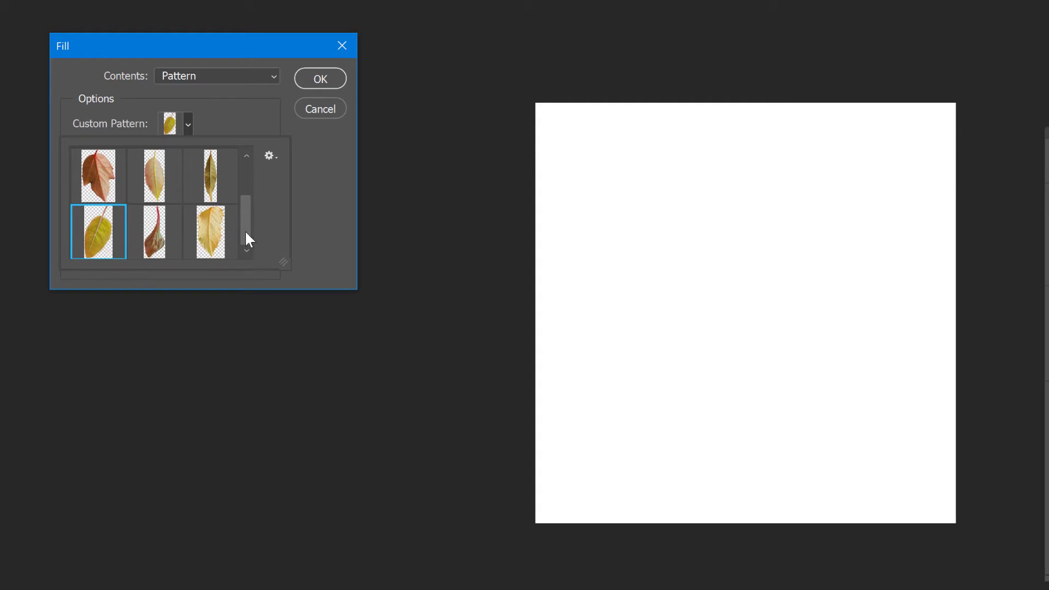
click(96, 172)
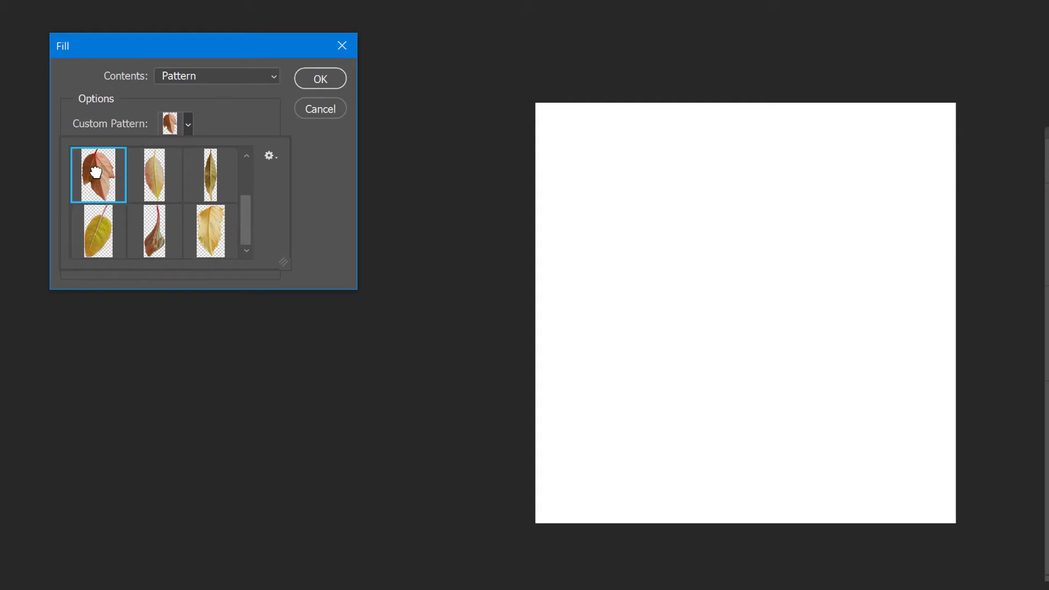
click(250, 116)
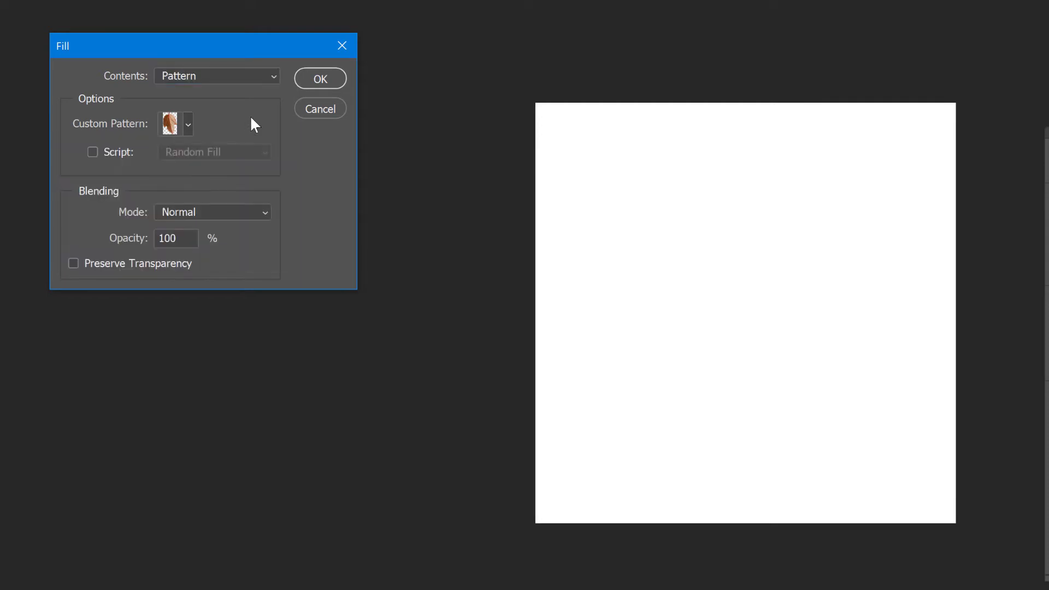
- Enable scripted filling with the Random Fill script and bring up its settings
click(93, 152)
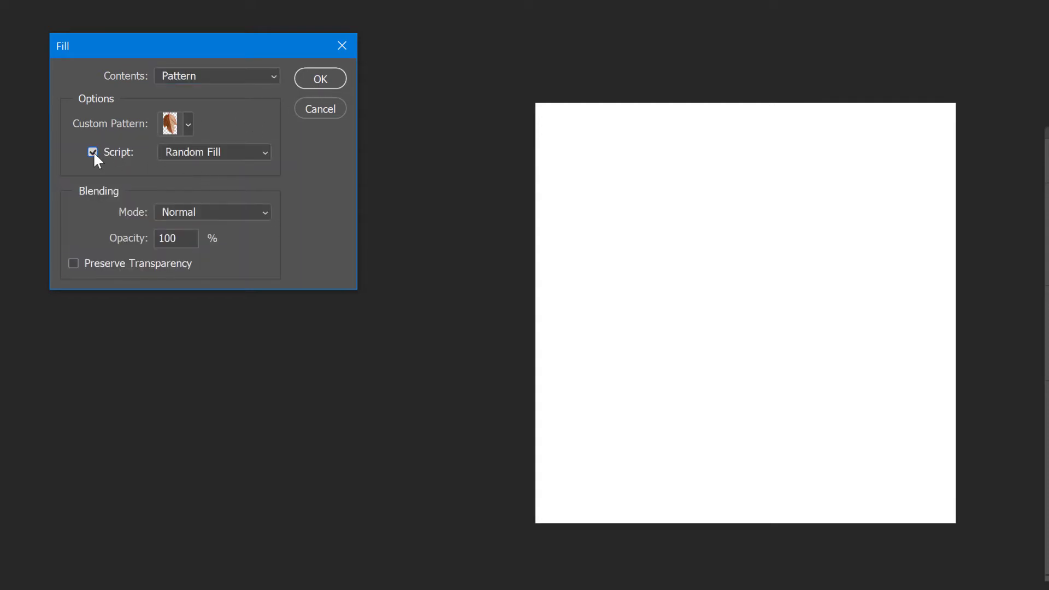
click(218, 153)
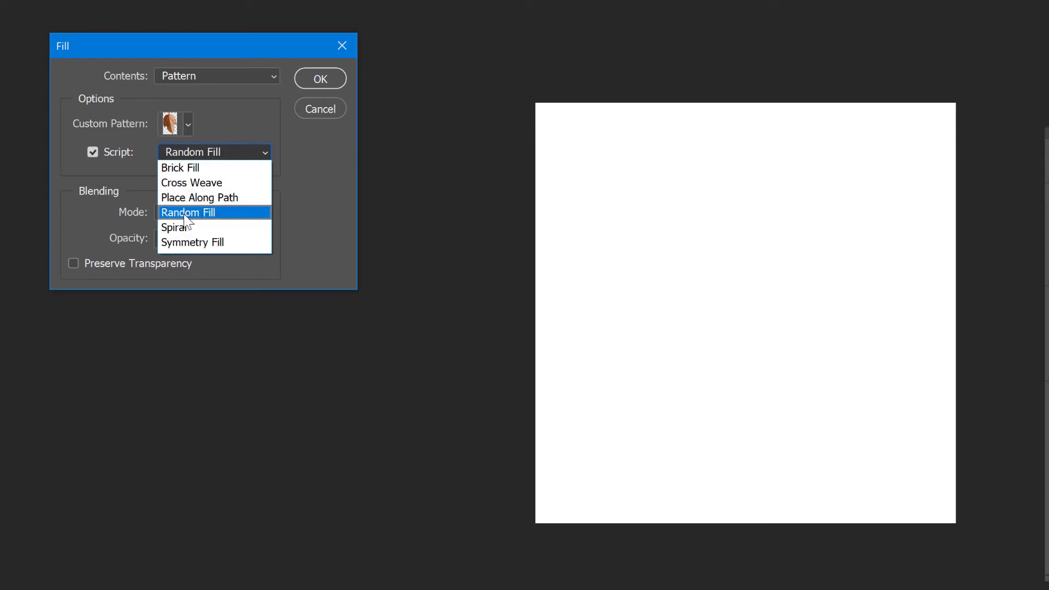
click(186, 213)
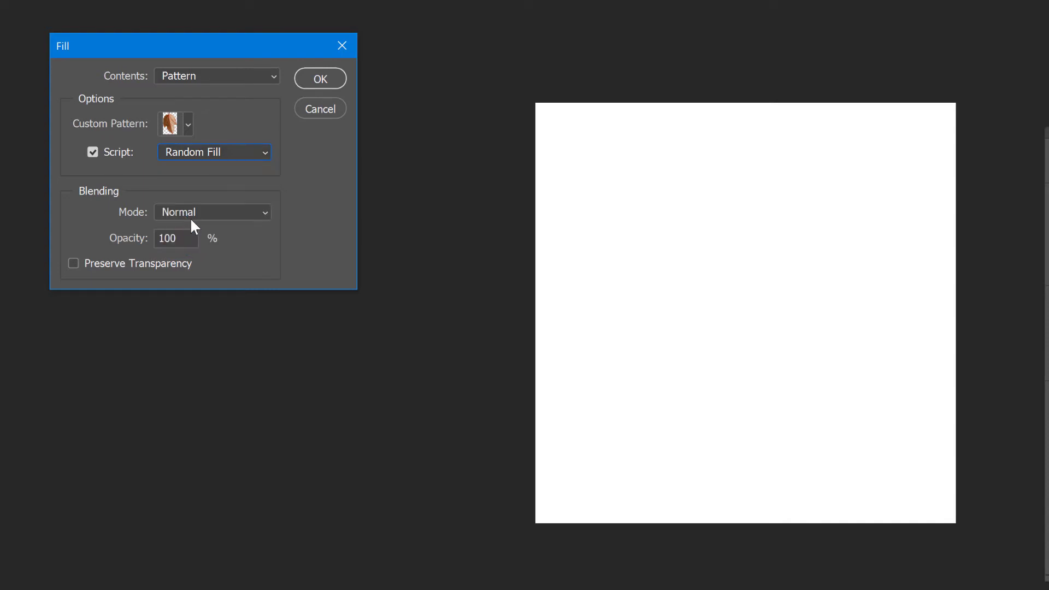
click(320, 77)
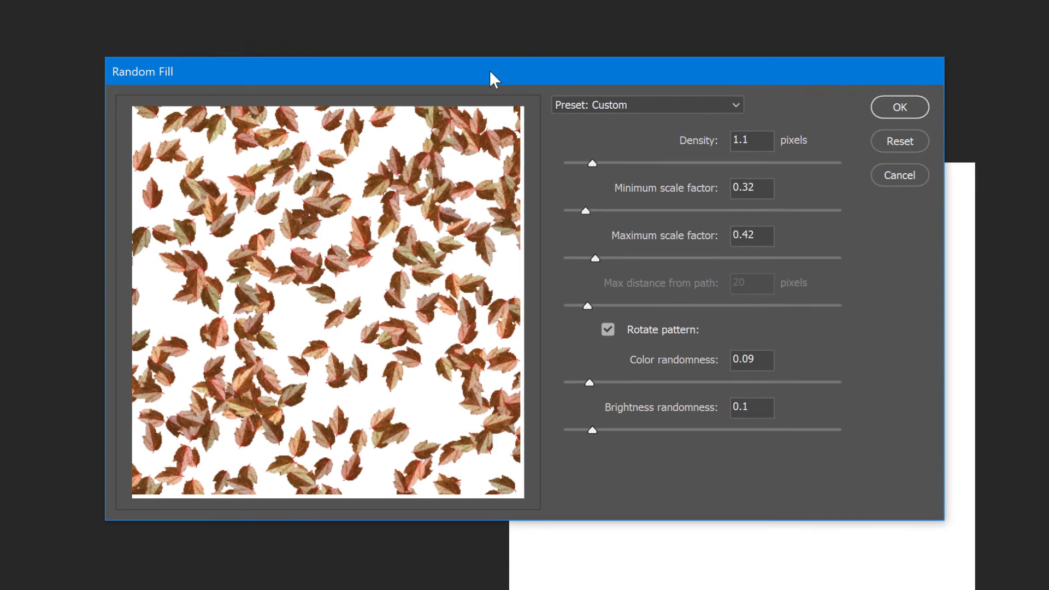
- Try a random fill density of 5.4 pixels and an unrotated pattern, restoring density 1.1 and pattern rotation
drag(490, 71, 493, 75)
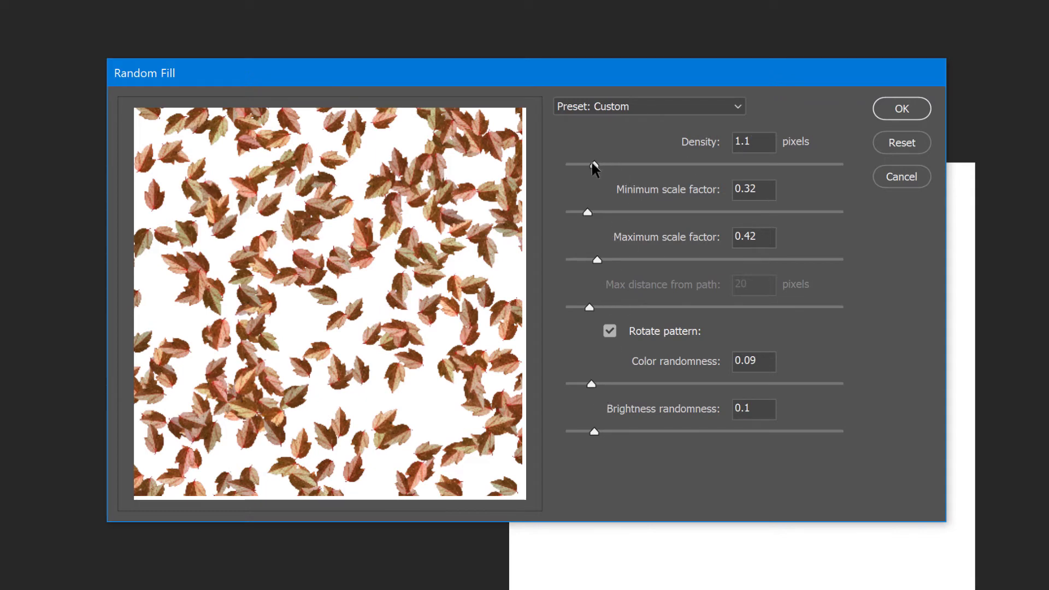
drag(599, 166, 717, 163)
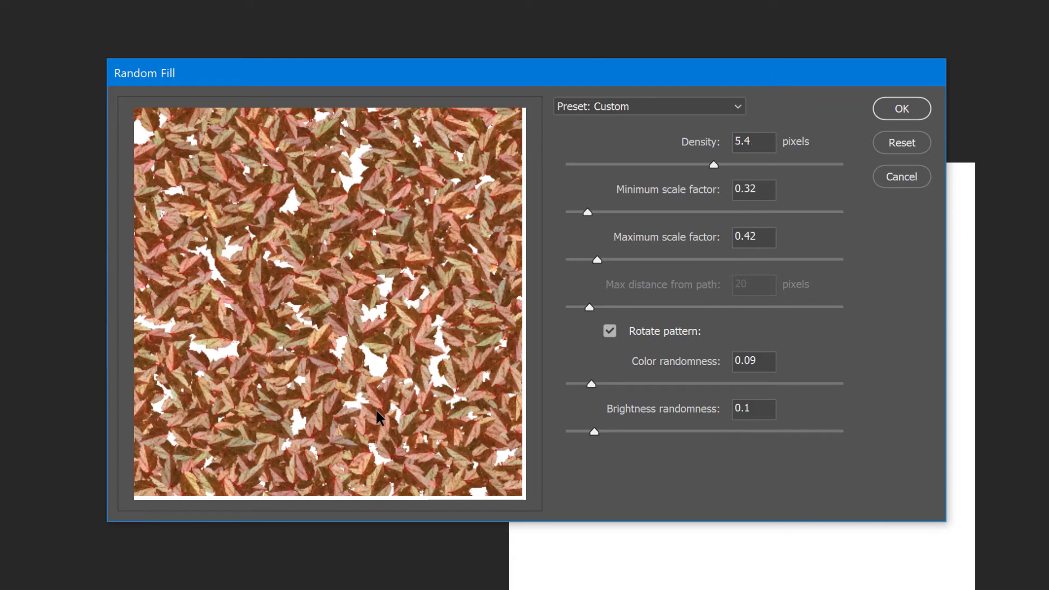
drag(707, 164, 593, 165)
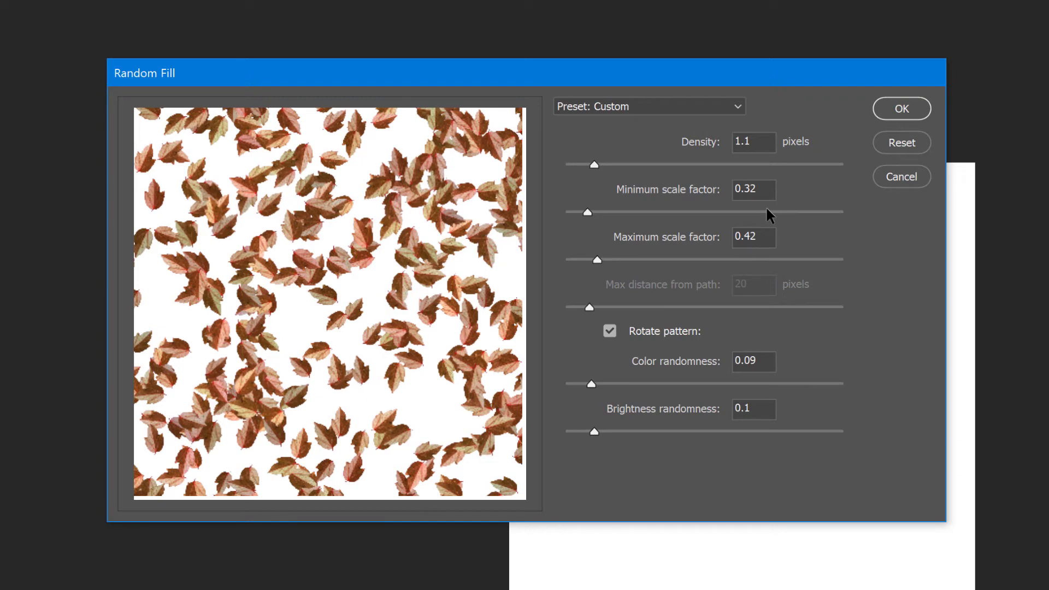
click(609, 330)
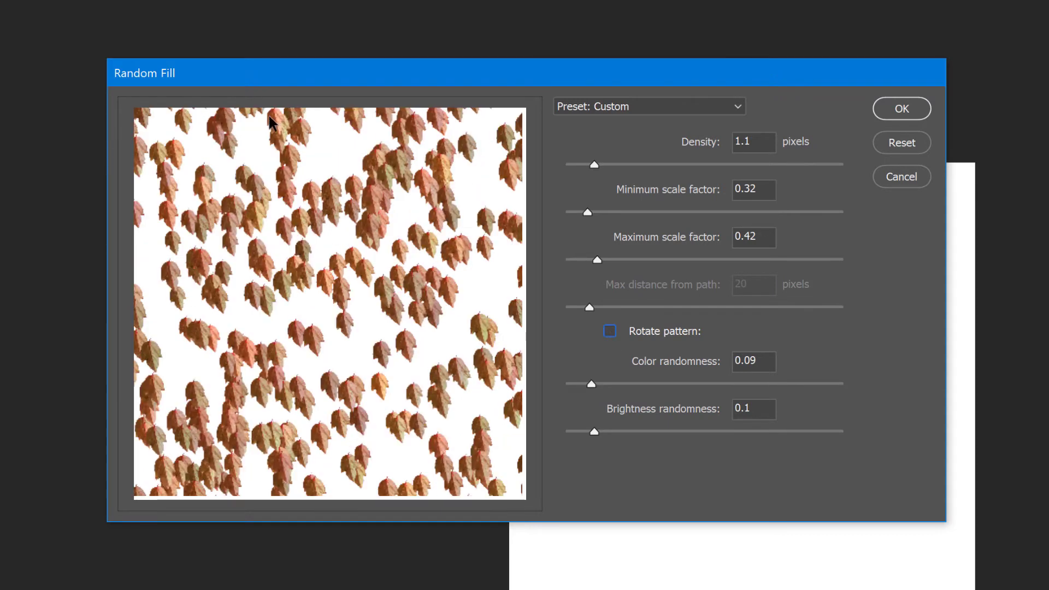
click(610, 331)
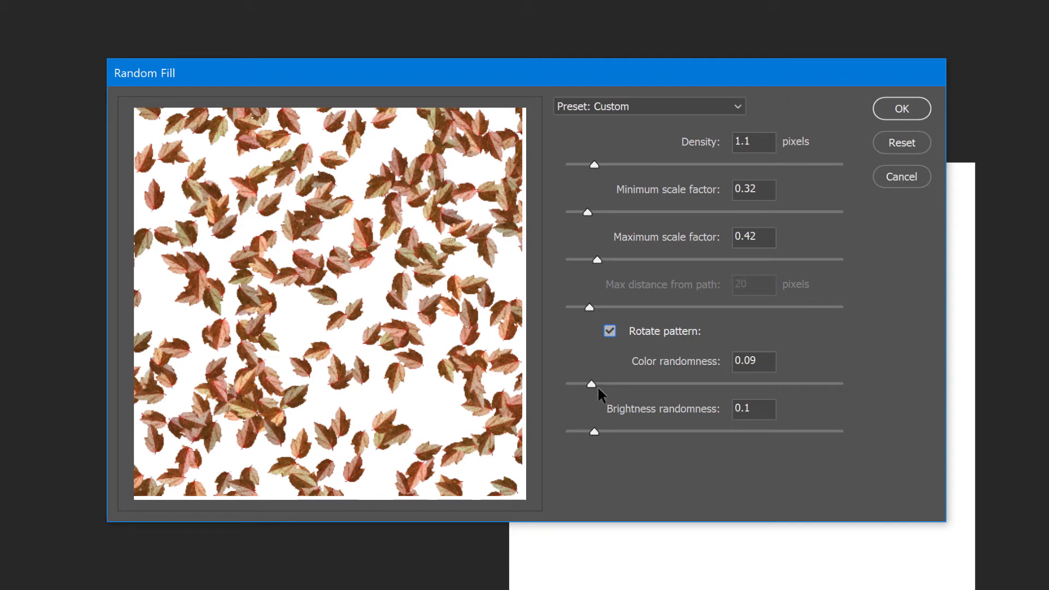
- Set the random fill's color randomness to 0.15 and brightness randomness to 0.12, and apply it to Layer 1
drag(592, 384, 637, 384)
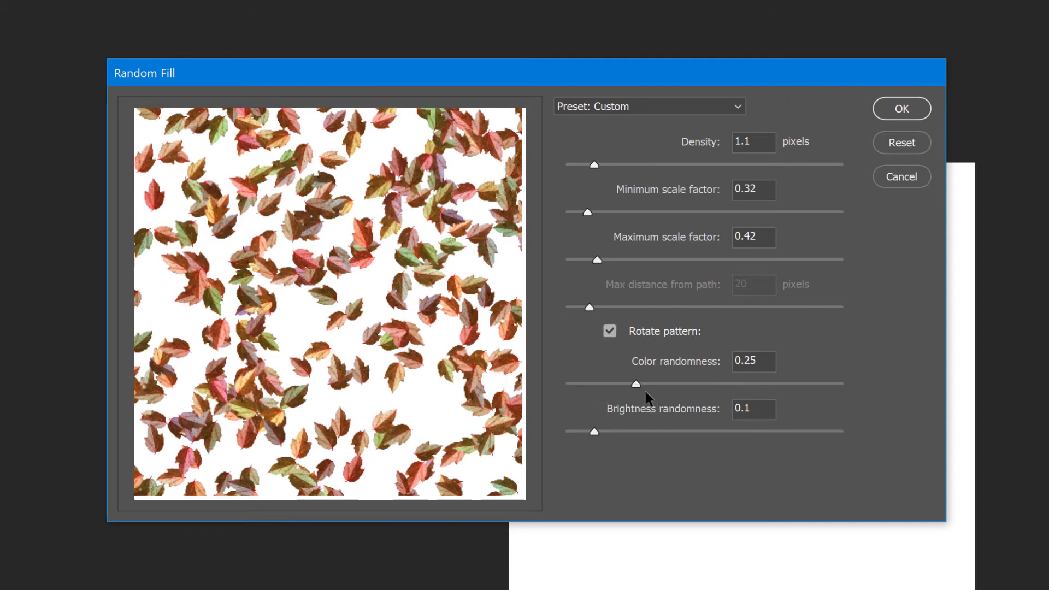
drag(636, 383, 614, 382)
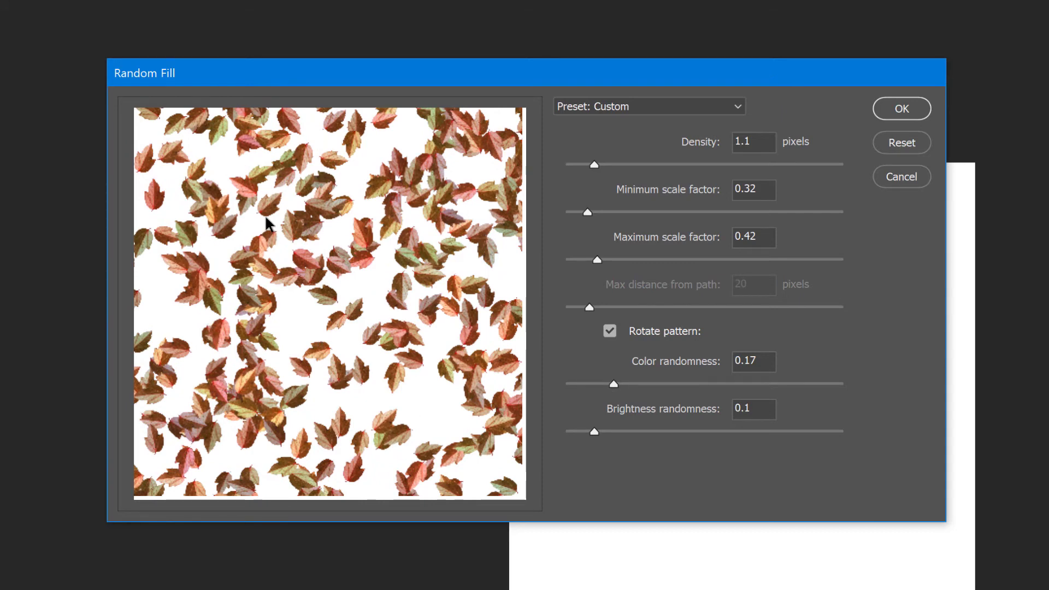
drag(612, 382, 605, 383)
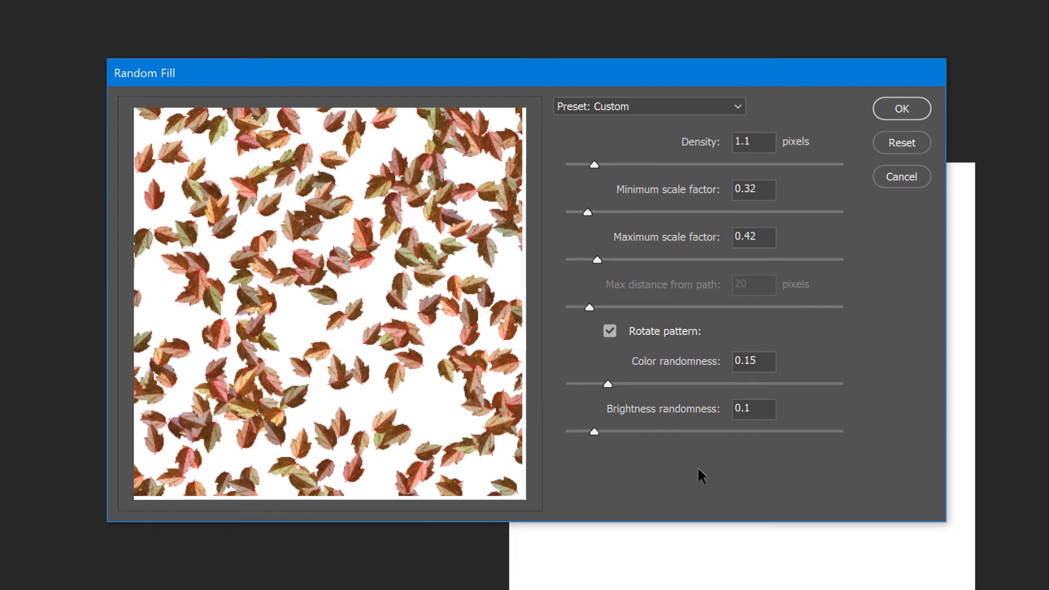
drag(632, 436, 599, 429)
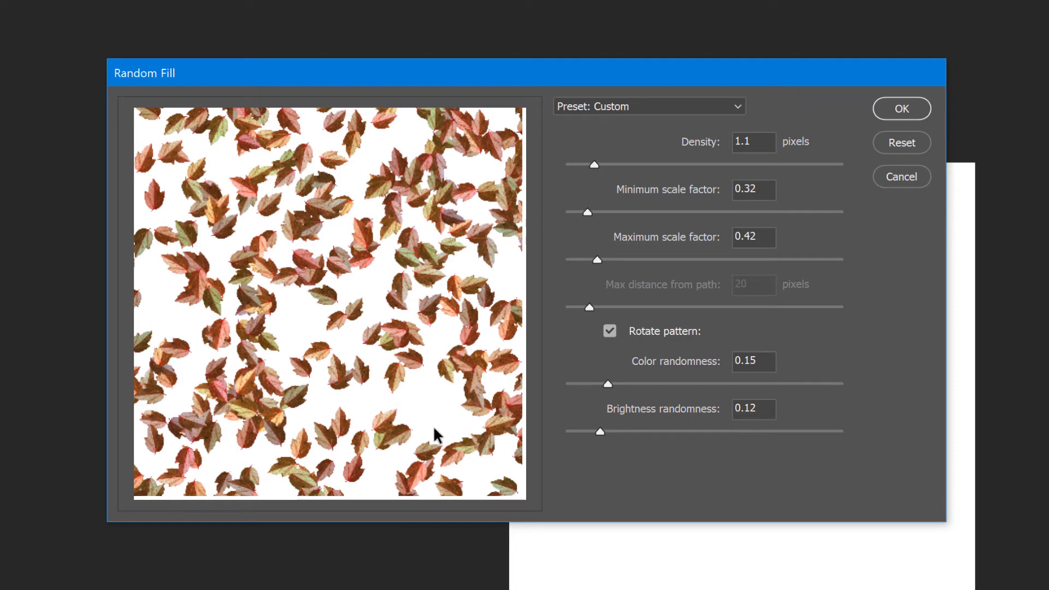
drag(398, 77, 229, 2)
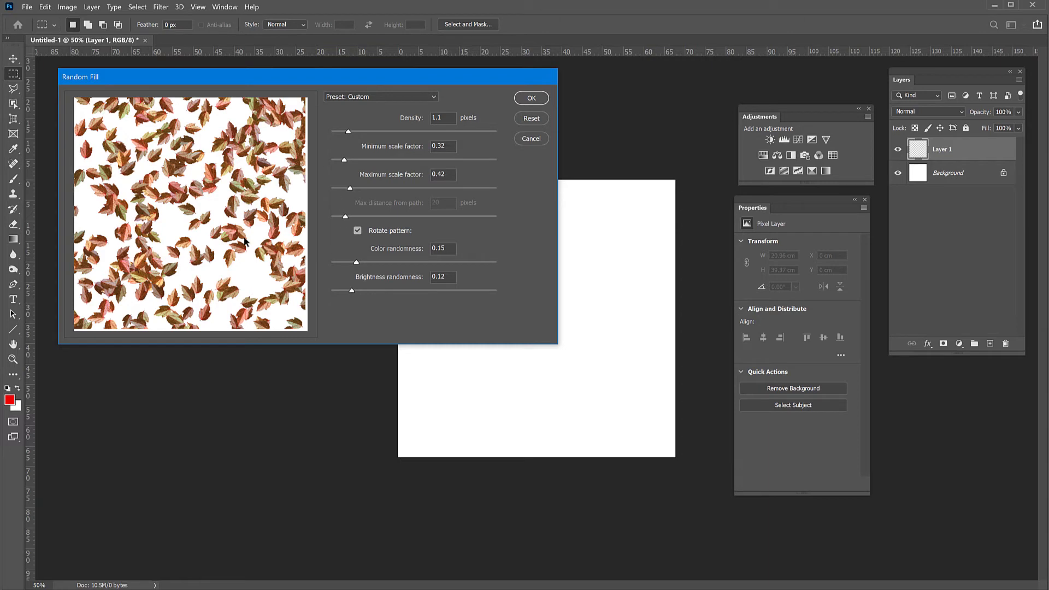
click(533, 101)
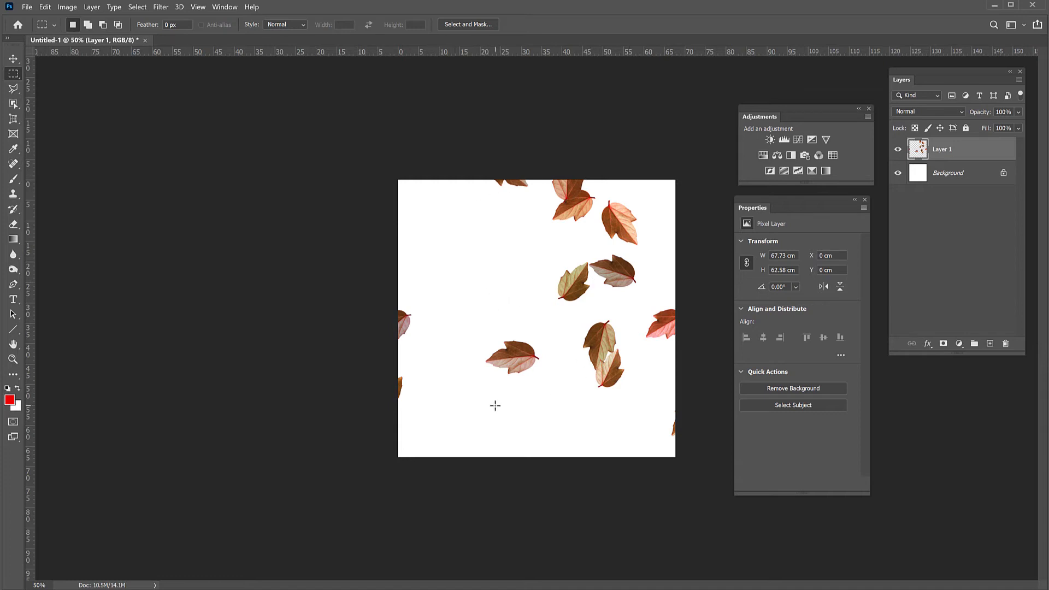
- Undo the fill and refill Layer 1 with the random leaves at density 1.7, minimum scale 0.23 and maximum scale 0.32
key(ctrl+z)
click(45, 7)
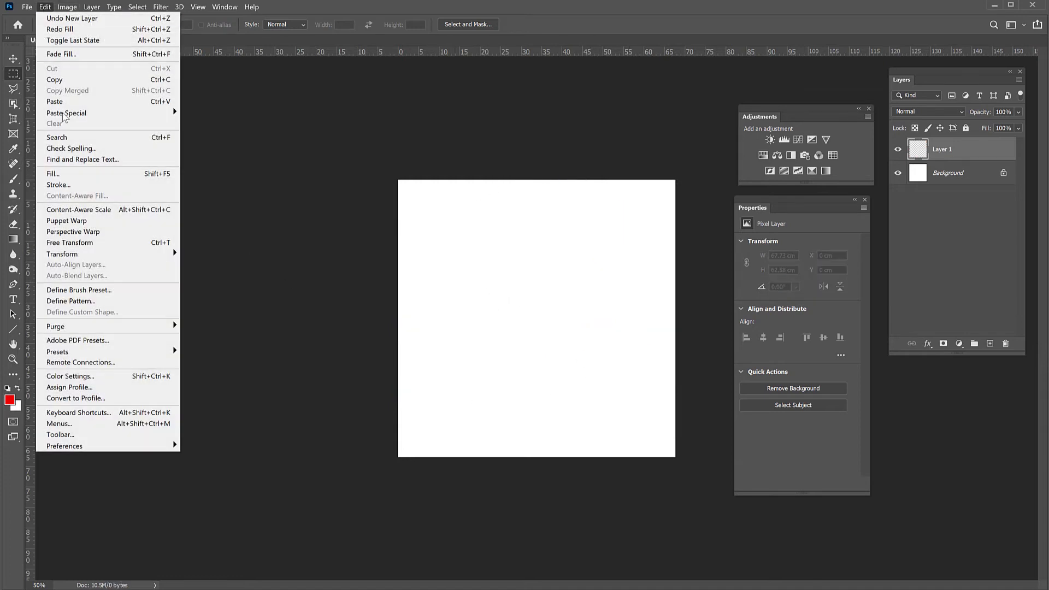
click(64, 176)
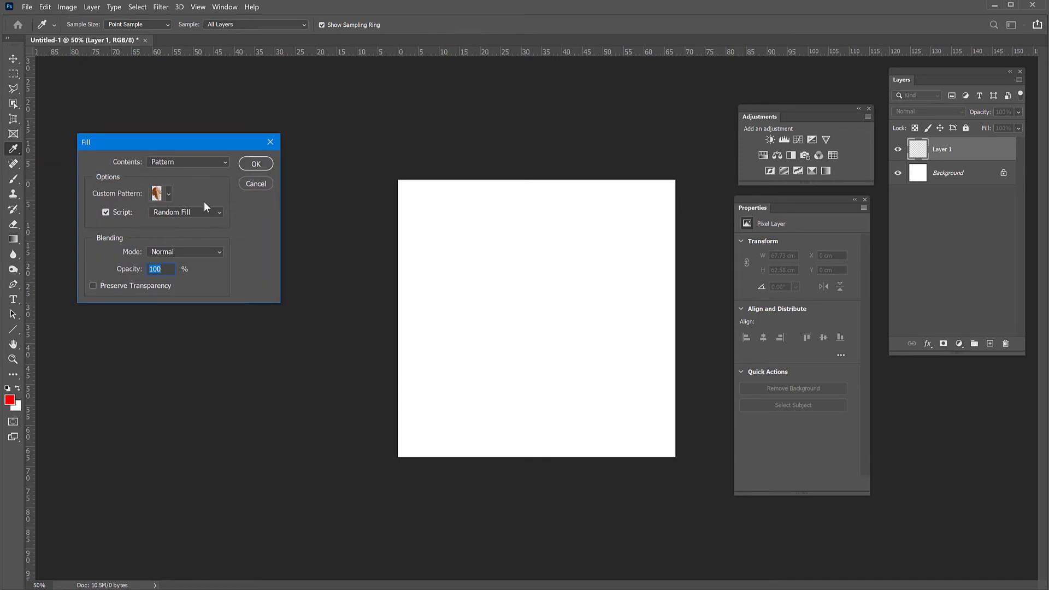
click(256, 164)
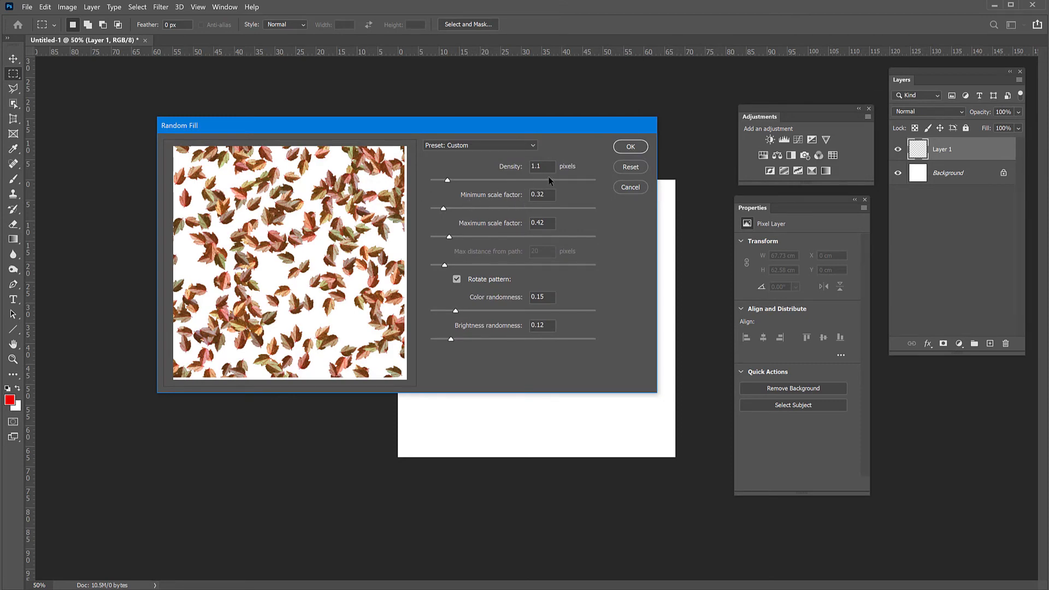
drag(448, 181, 438, 210)
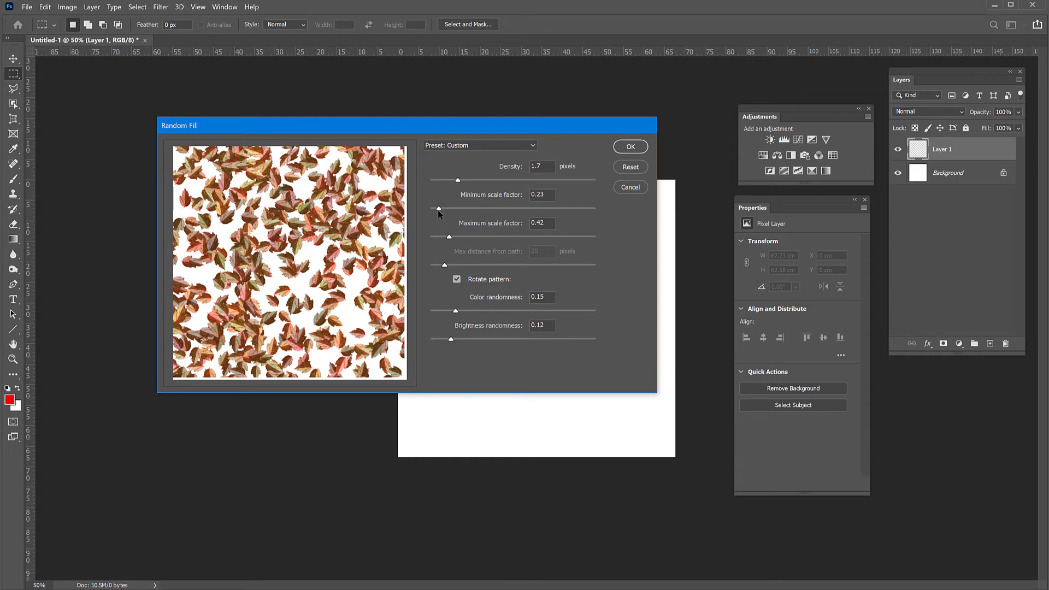
drag(449, 239, 443, 241)
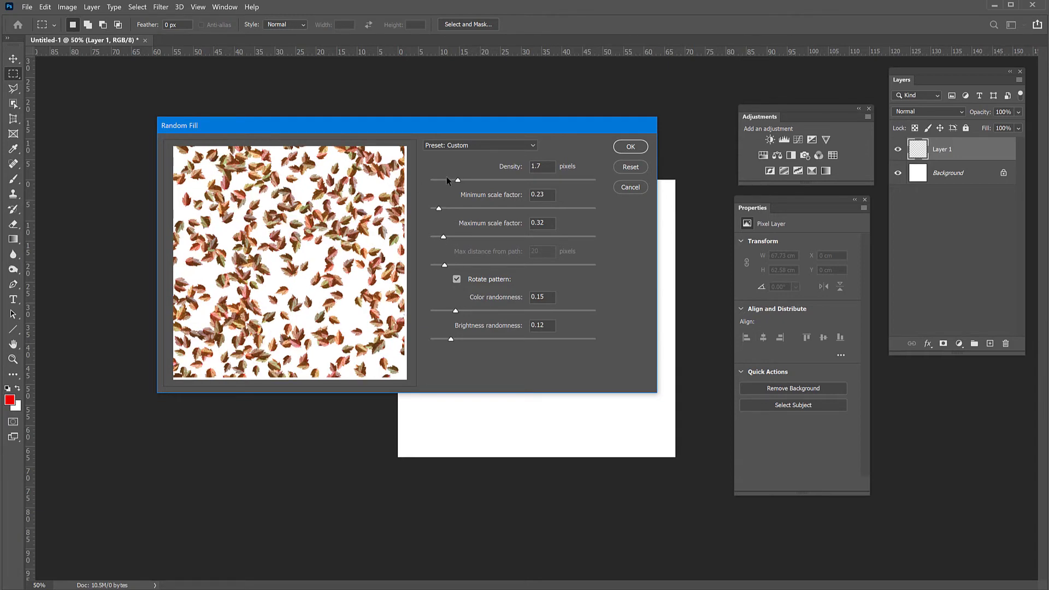
click(632, 147)
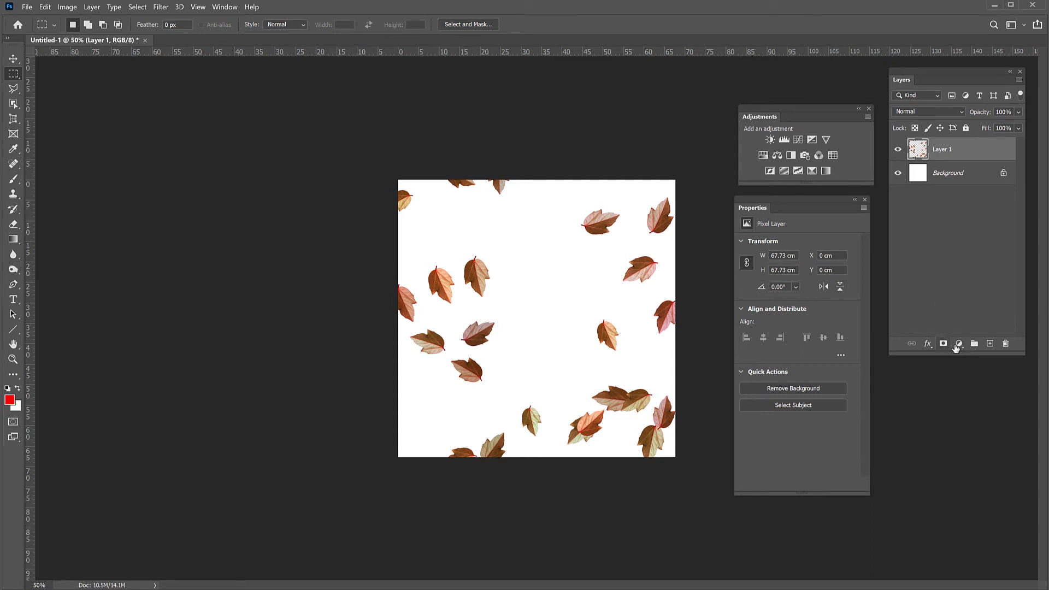
- Add a new layer above Layer 1 and random-fill it with the pale oval leaf pattern, using the existing scatter settings
click(991, 343)
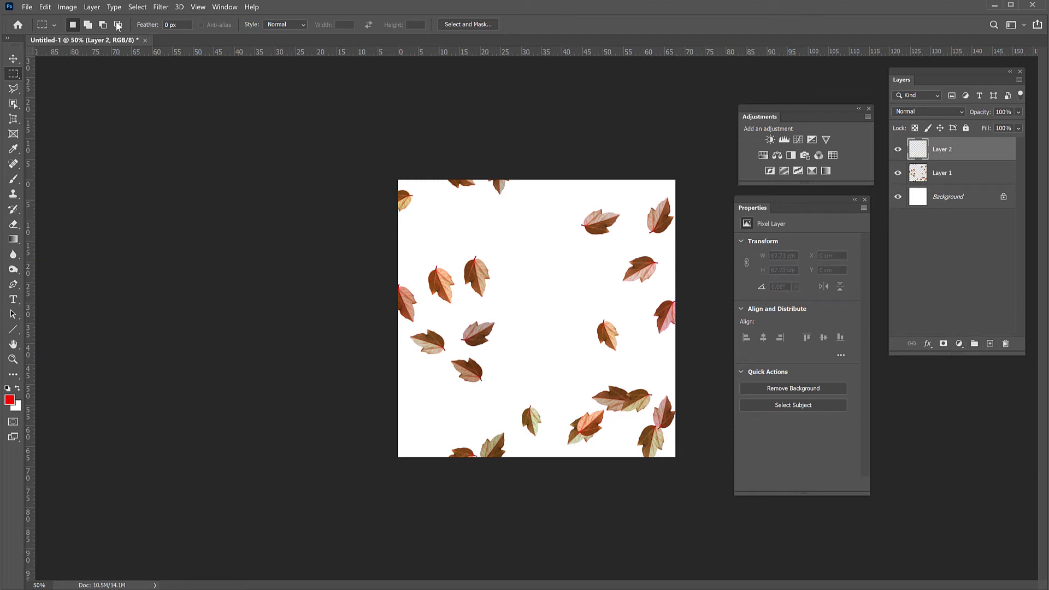
click(44, 7)
click(53, 175)
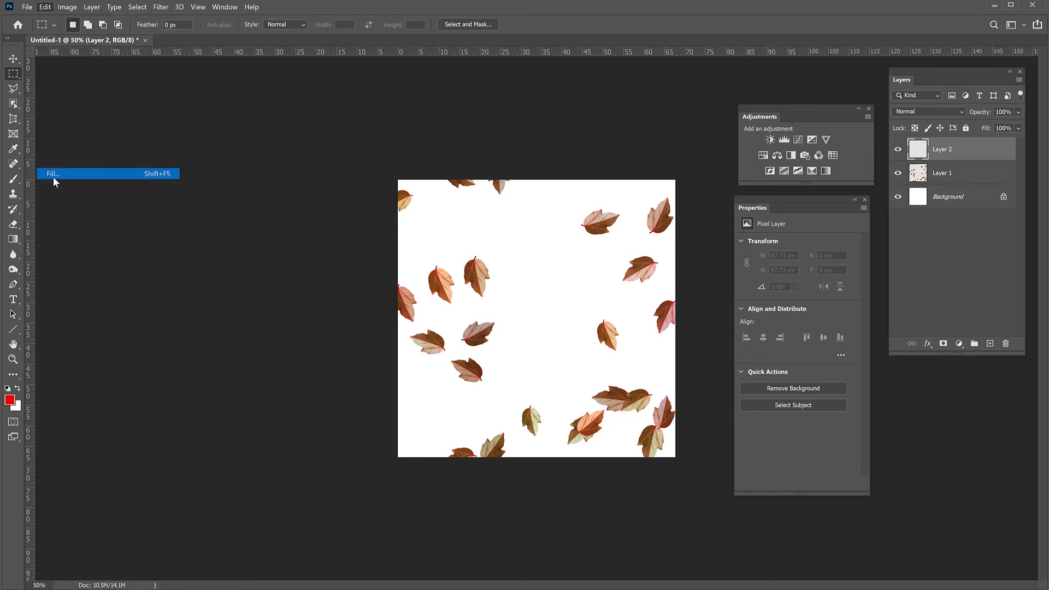
click(169, 194)
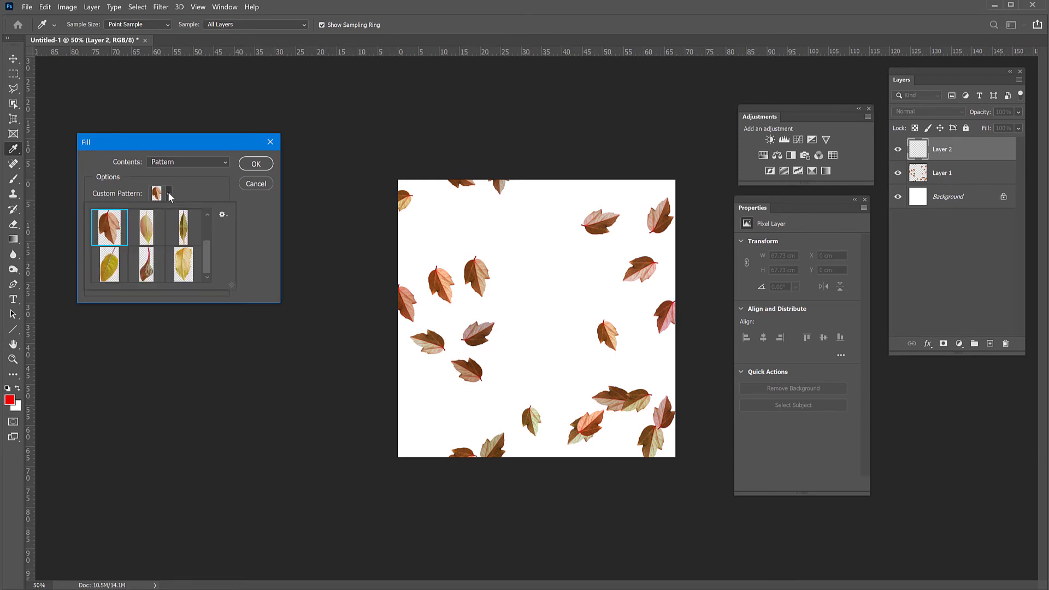
click(147, 225)
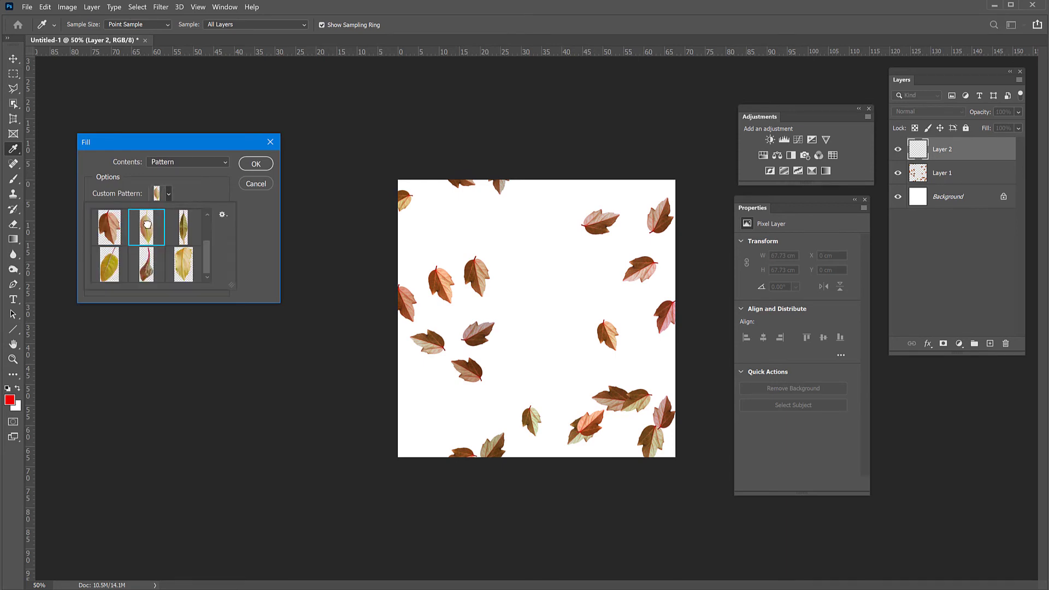
click(258, 164)
click(258, 164)
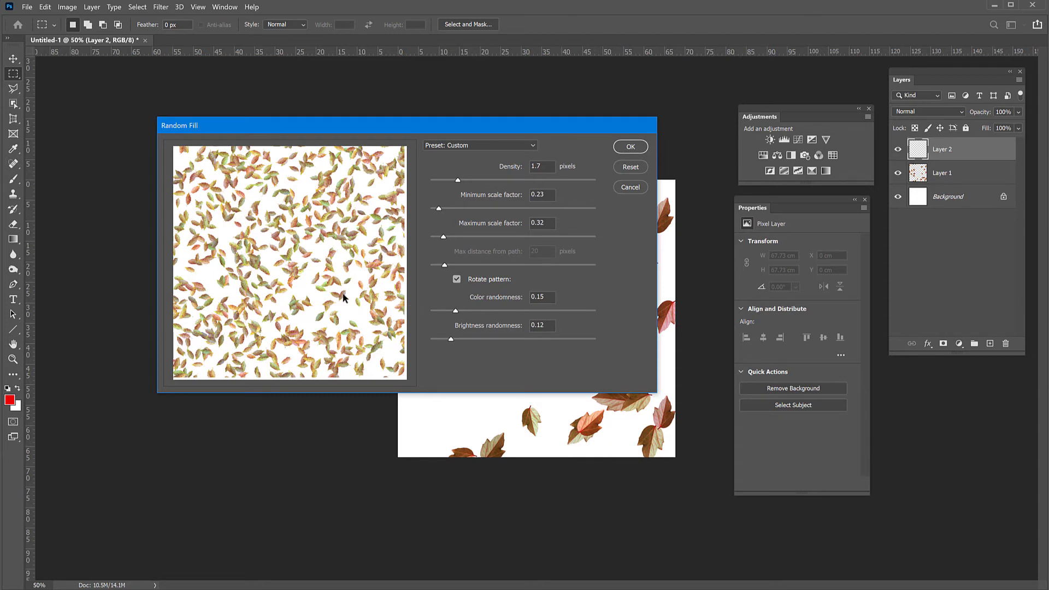
click(634, 147)
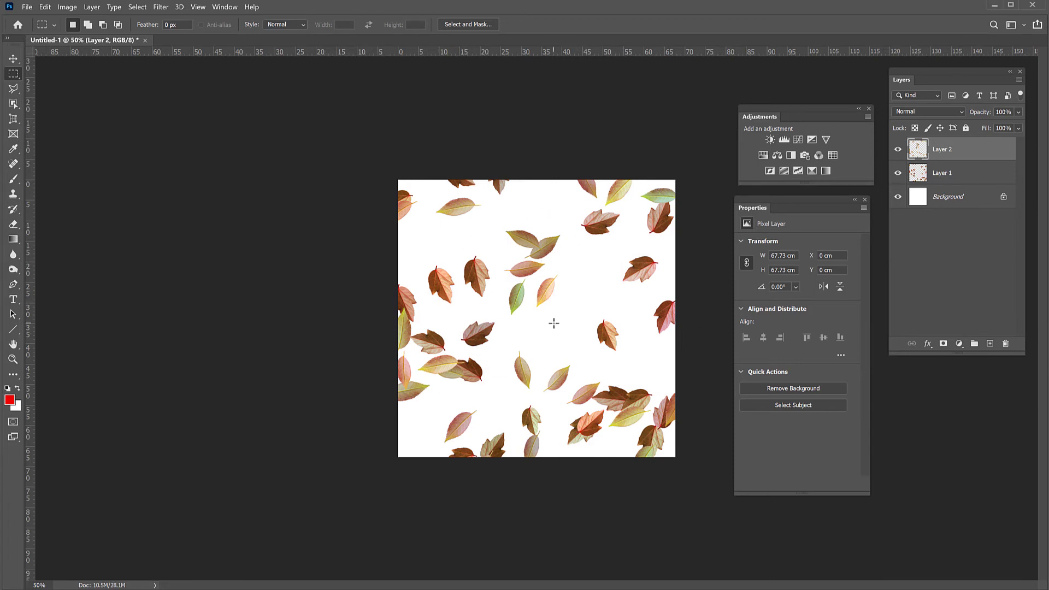
- Add a third layer and random-fill it with the slender dark green leaf pattern at the same scatter settings
click(989, 343)
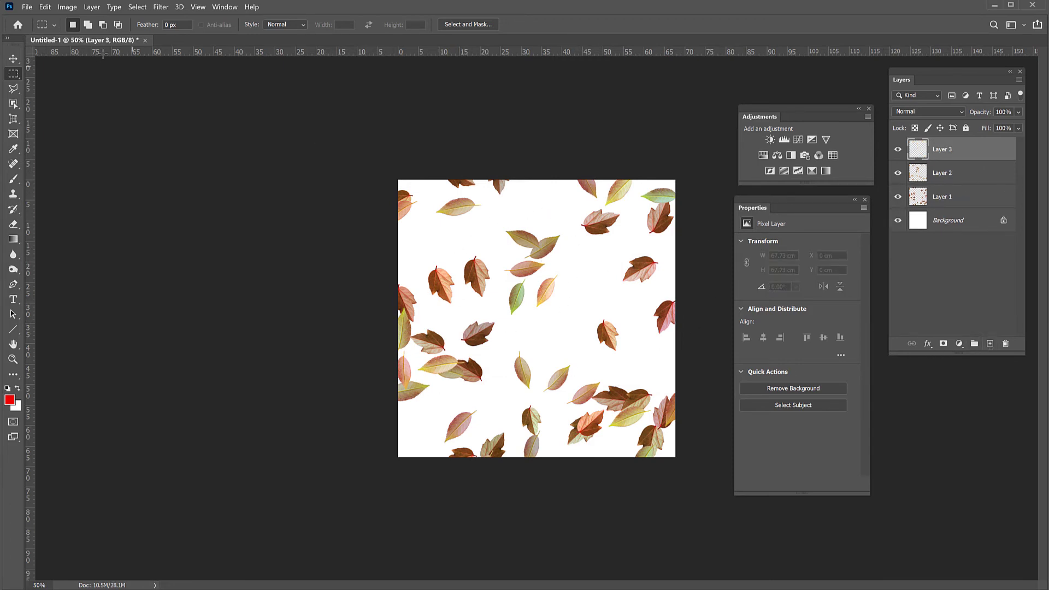
click(45, 6)
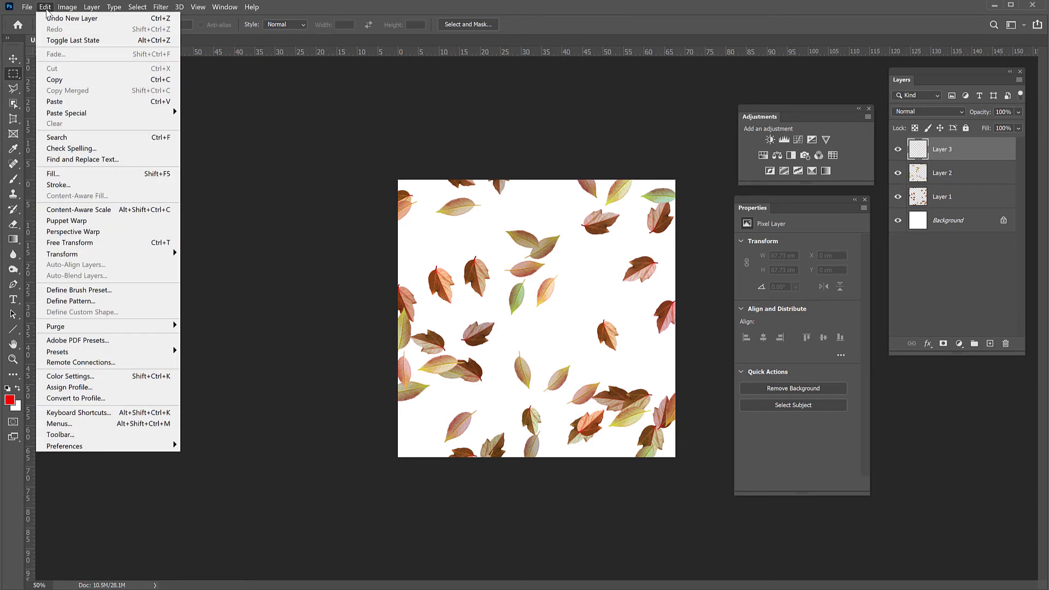
click(71, 174)
click(169, 194)
click(183, 227)
click(256, 164)
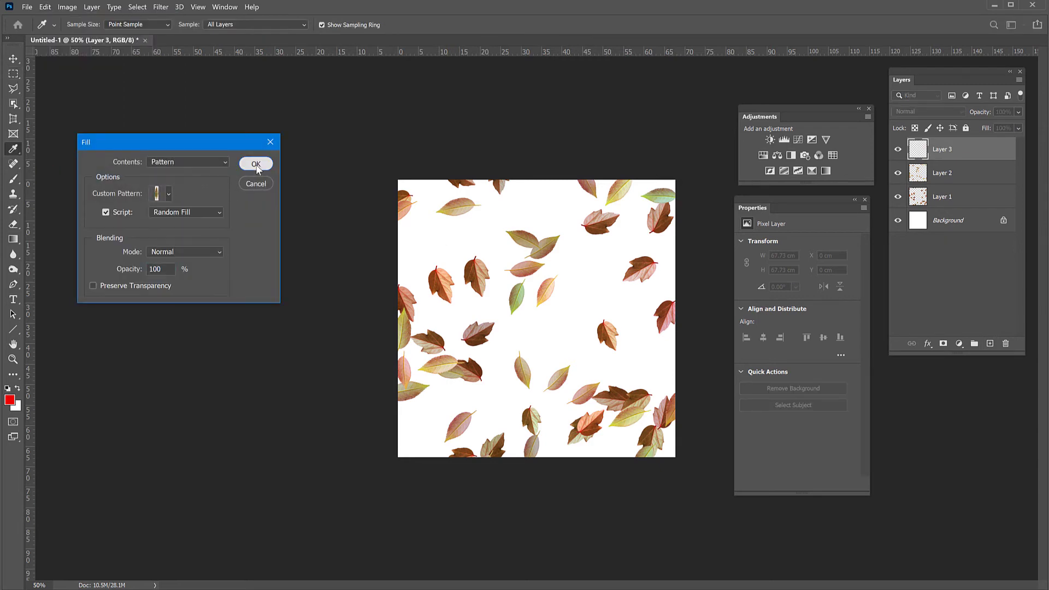
click(255, 164)
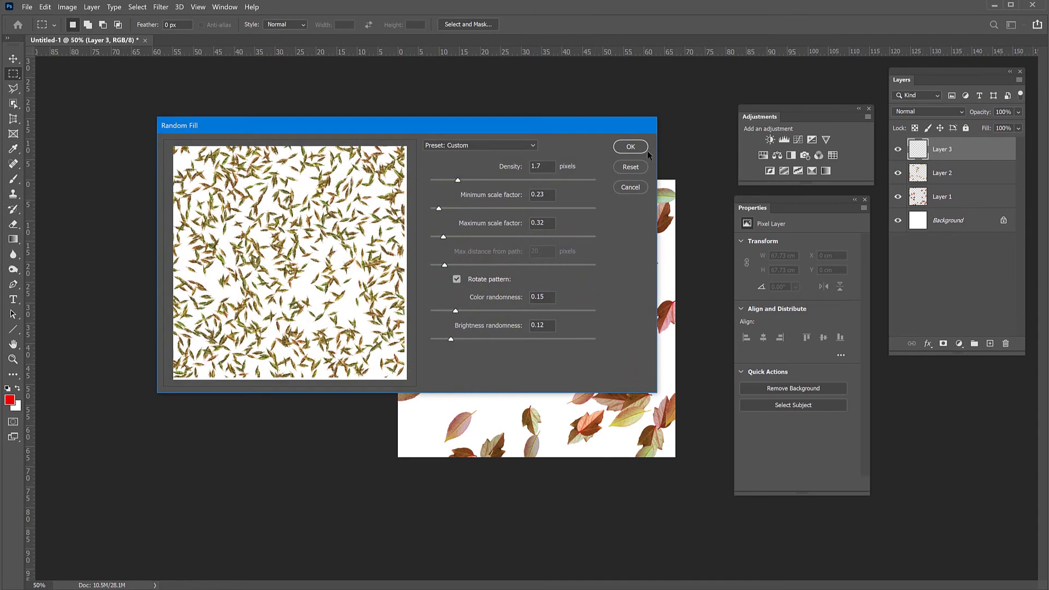
click(648, 154)
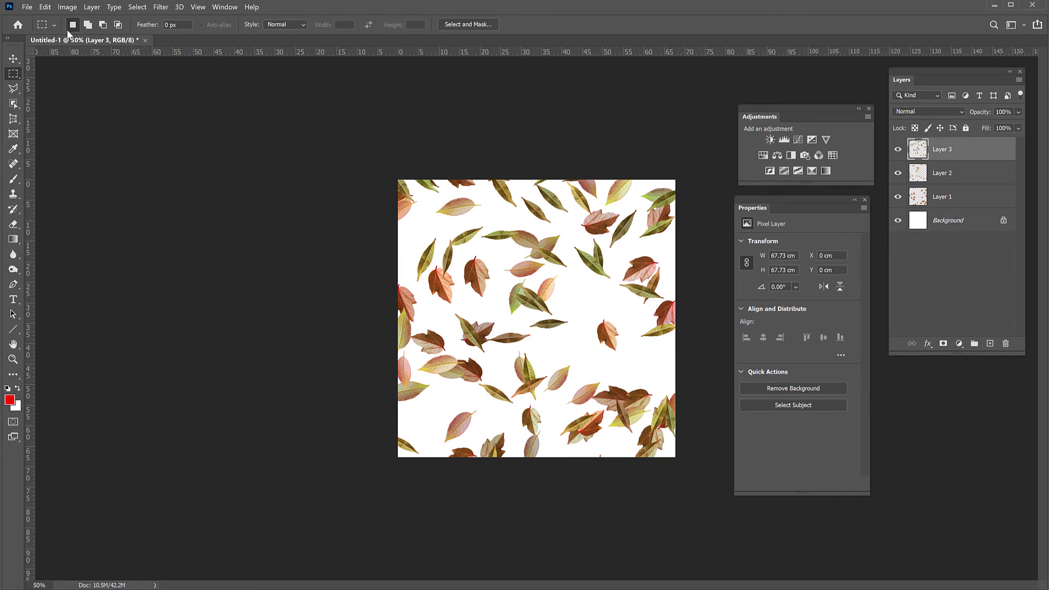
- Random-fill Layer 3 again with the broad yellow-green leaf pattern, adding it over the slender leaves
click(45, 7)
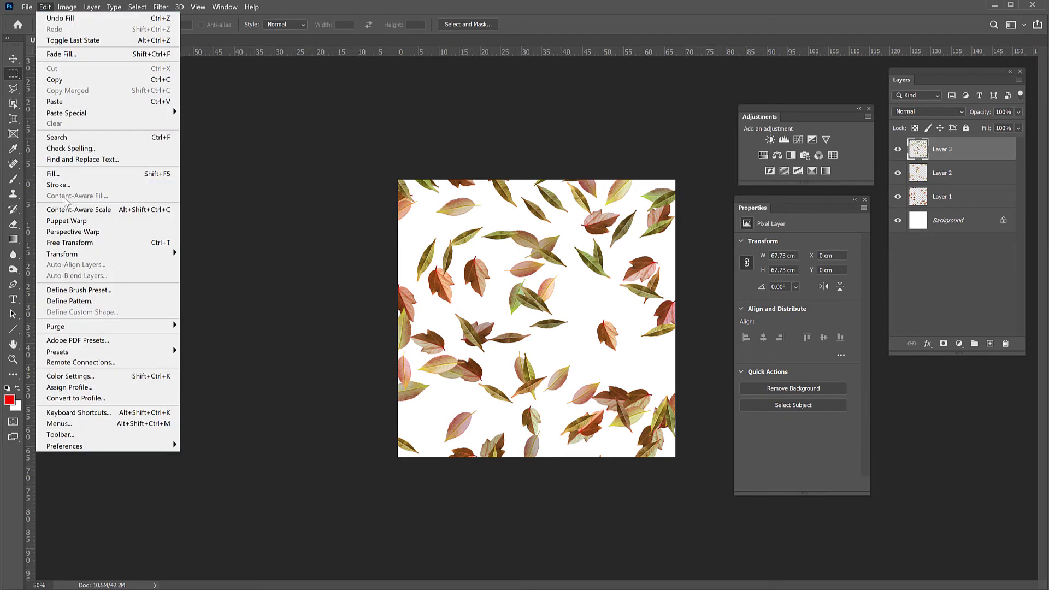
click(53, 173)
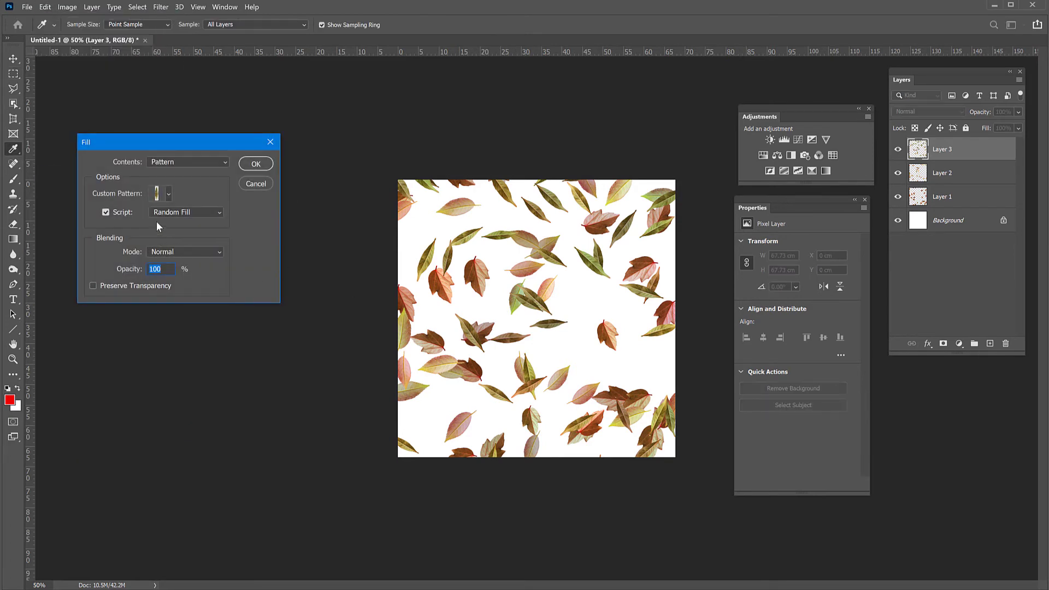
click(167, 194)
click(112, 264)
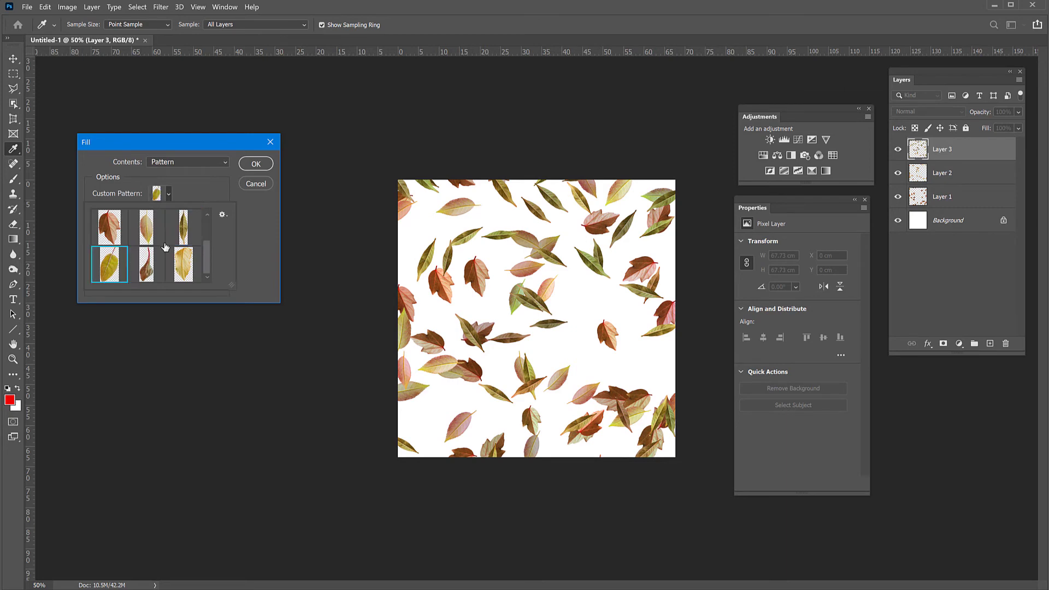
click(262, 166)
click(258, 165)
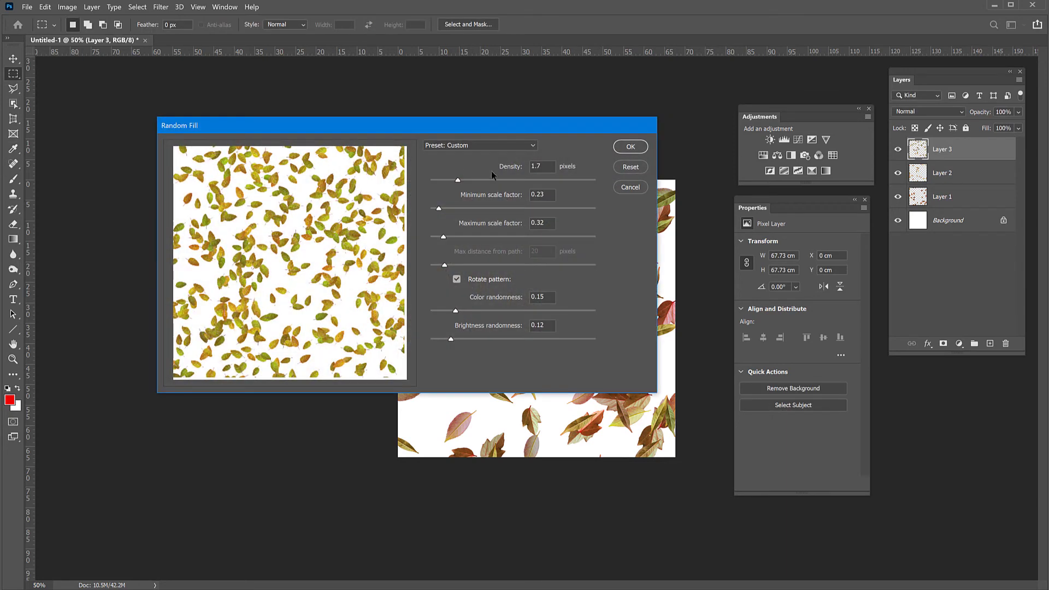
click(636, 150)
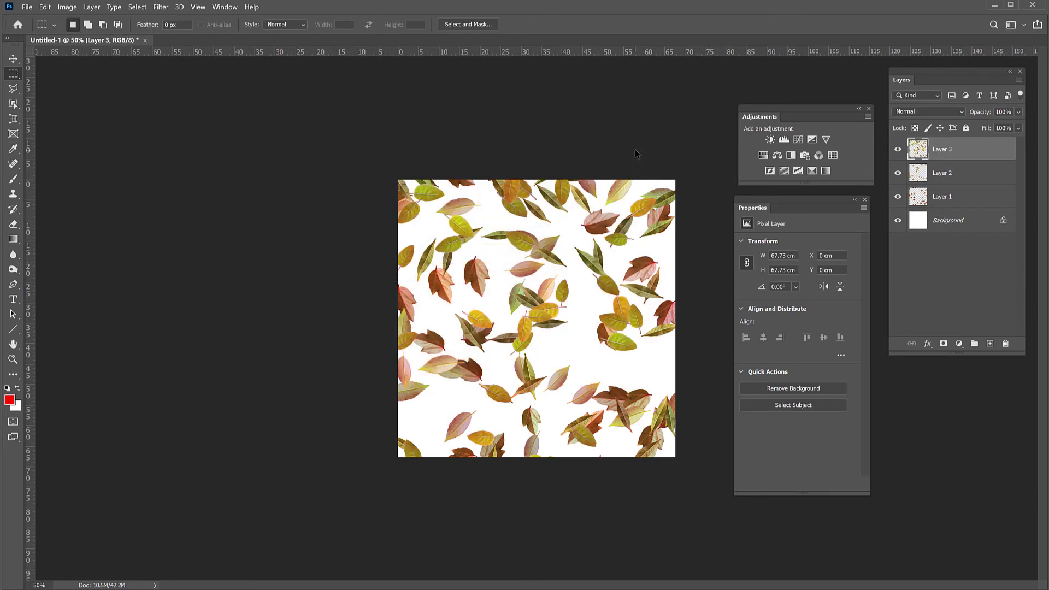
click(68, 8)
mouse_move(45, 8)
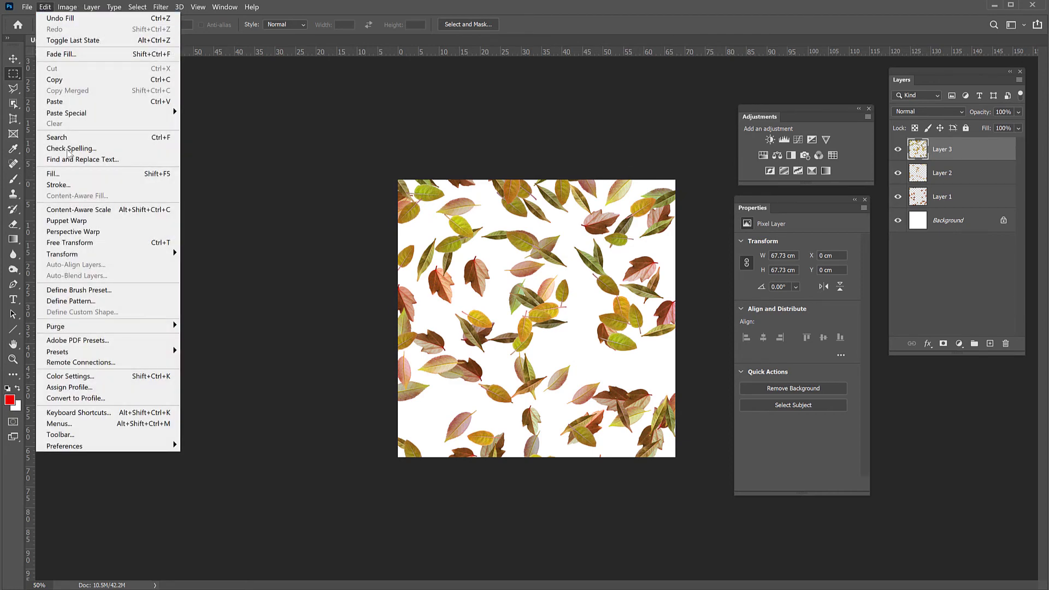
click(666, 3)
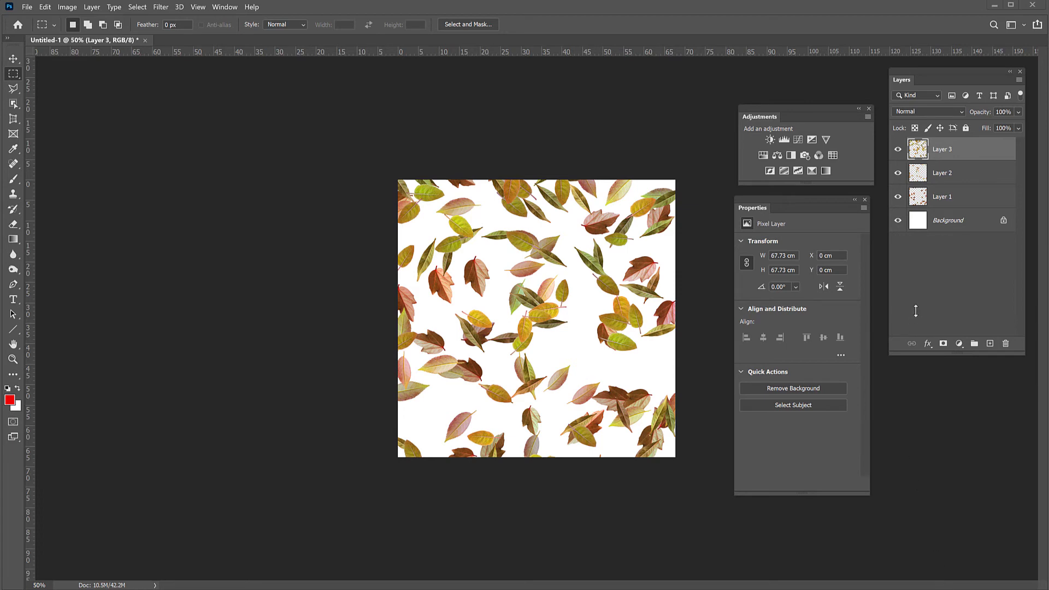
- Add a fourth layer and random-fill it with the same broad yellow-green leaf pattern
click(989, 344)
click(45, 7)
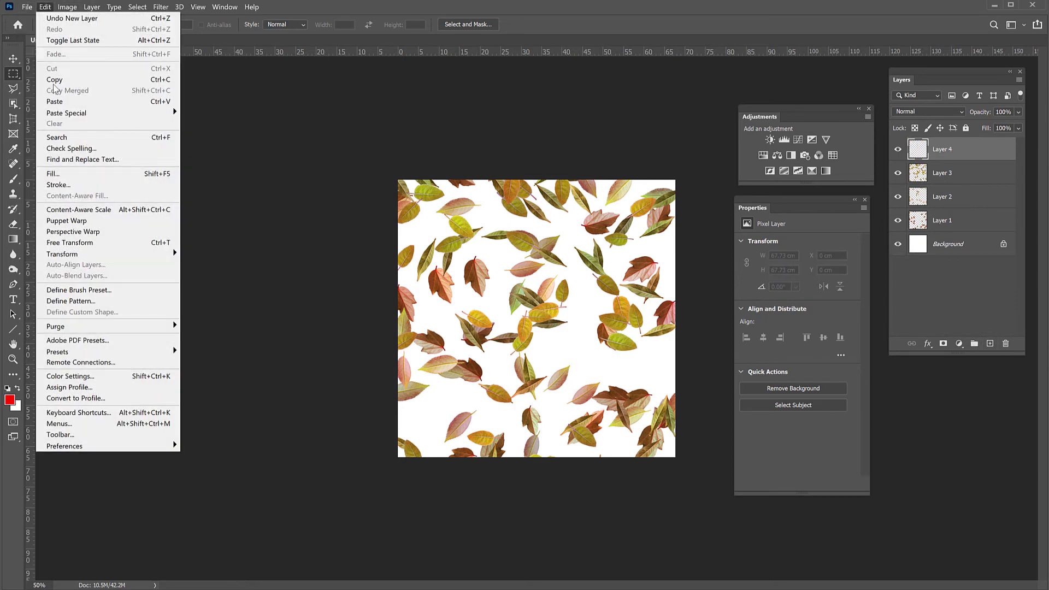
click(54, 182)
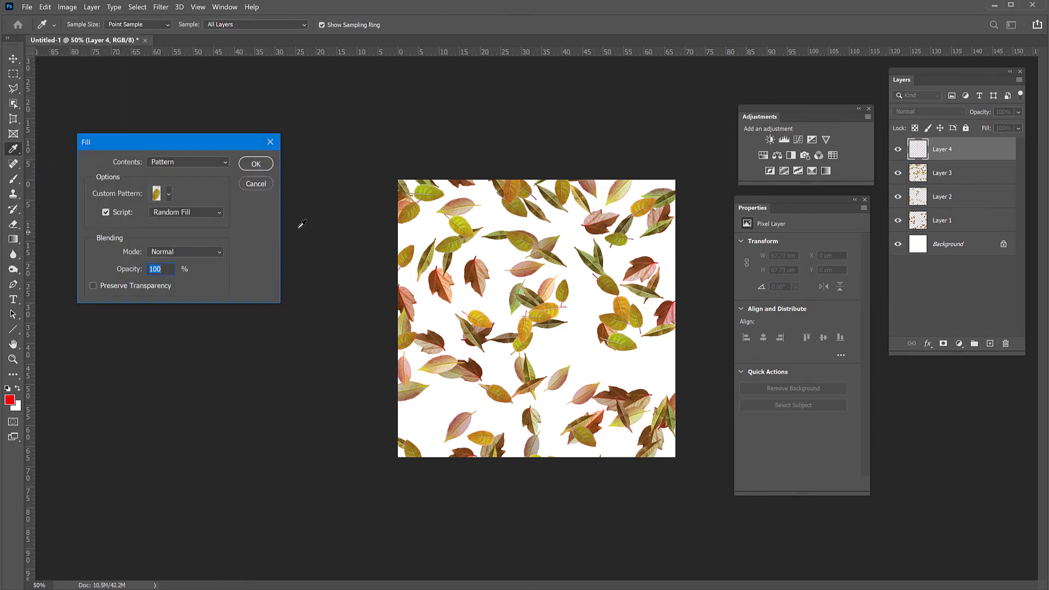
click(255, 164)
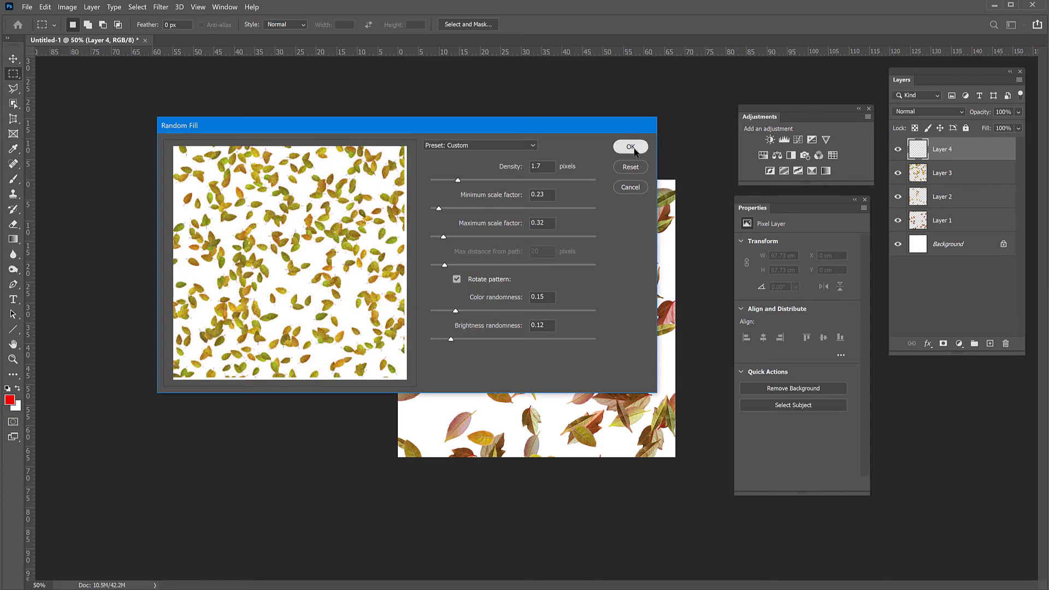
click(634, 148)
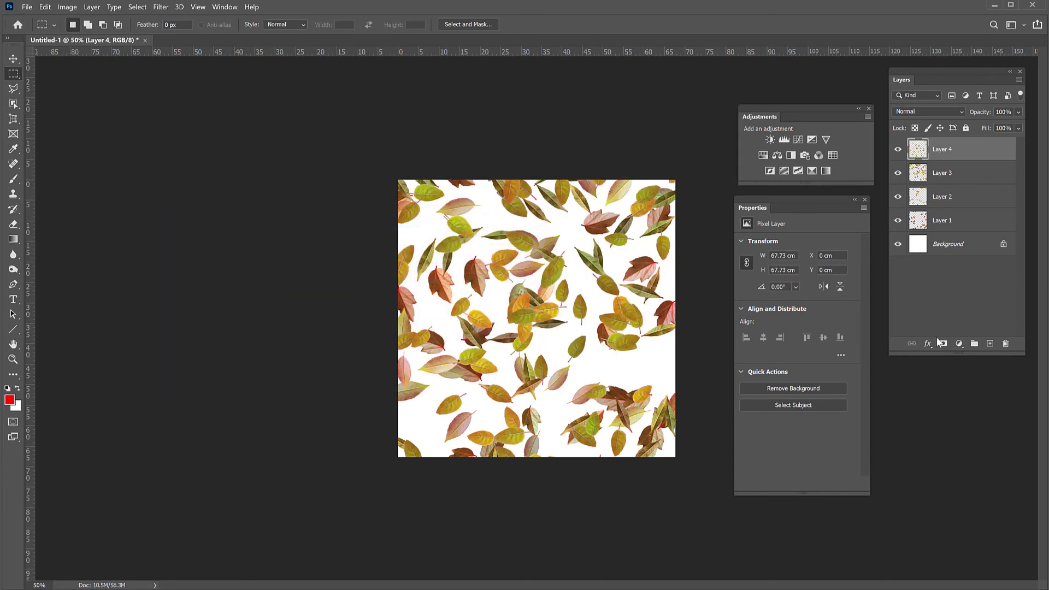
- Add a fifth layer and random-fill it with the small curled leaf pattern with the long red stem
click(990, 343)
click(48, 7)
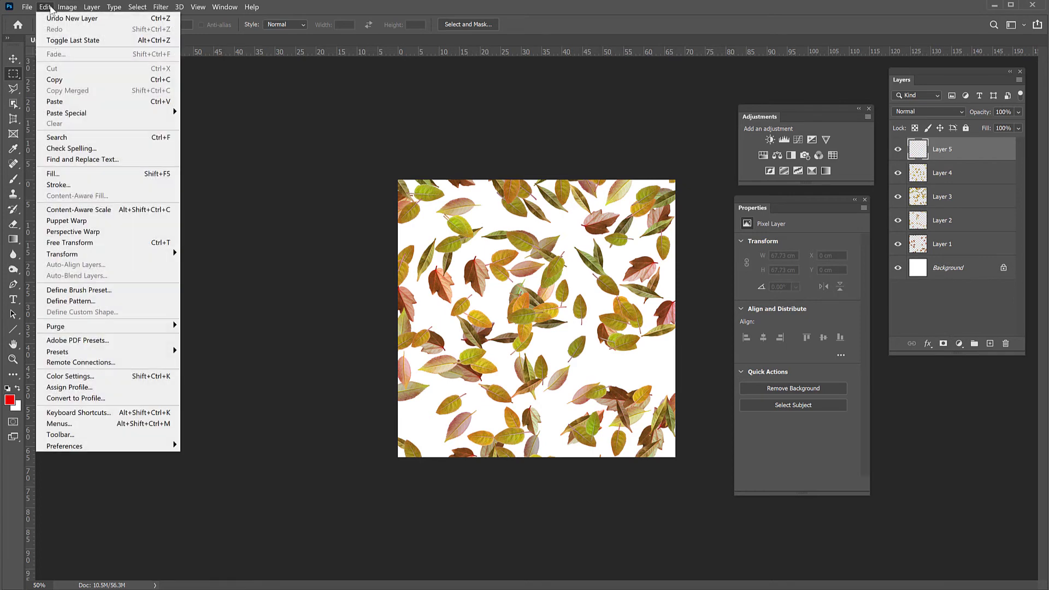
click(66, 173)
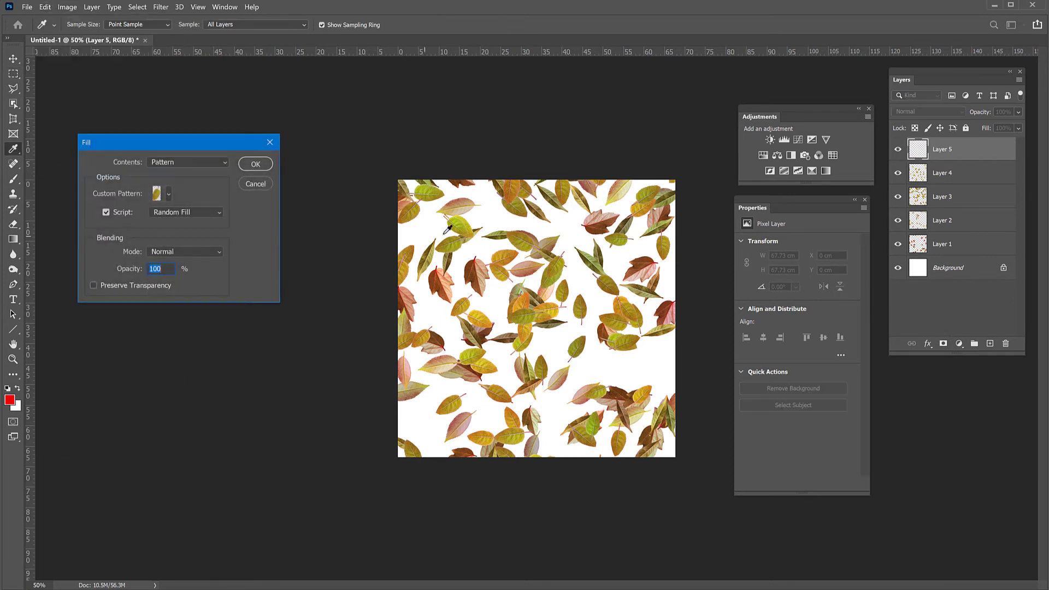
click(168, 194)
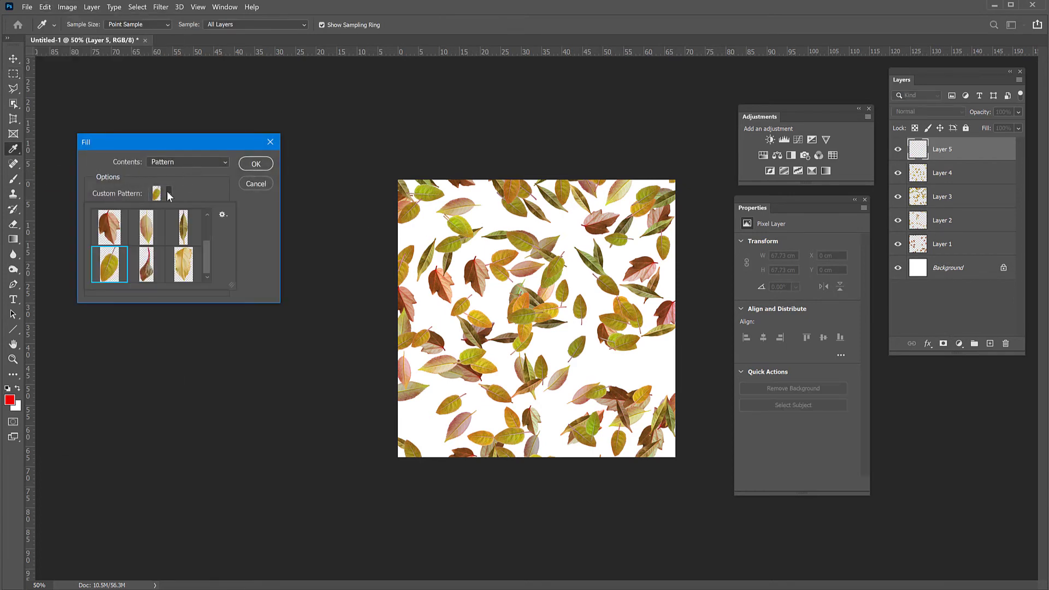
click(146, 264)
click(260, 166)
key(m)
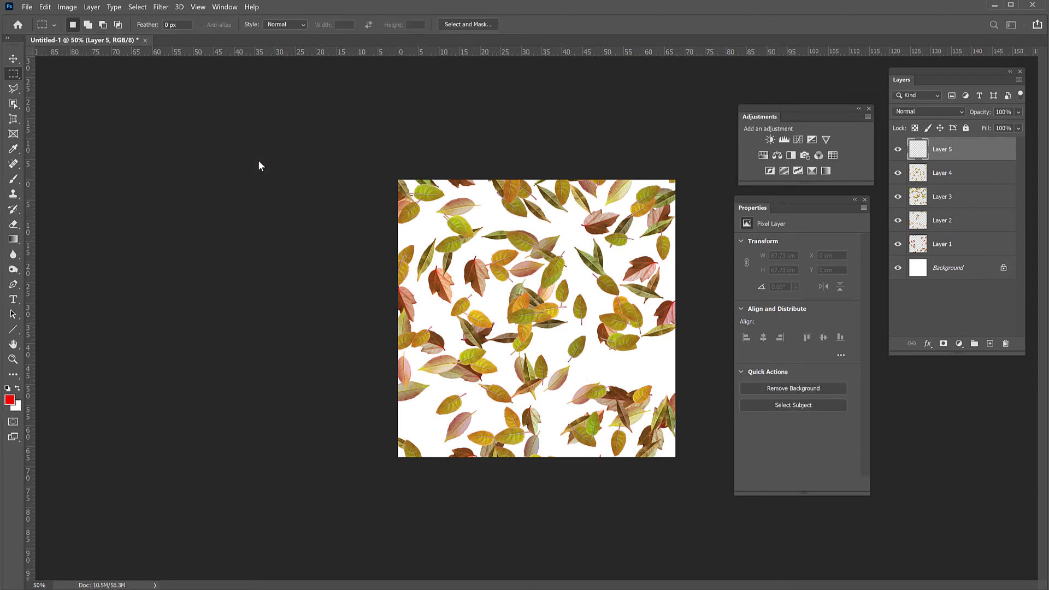
click(631, 146)
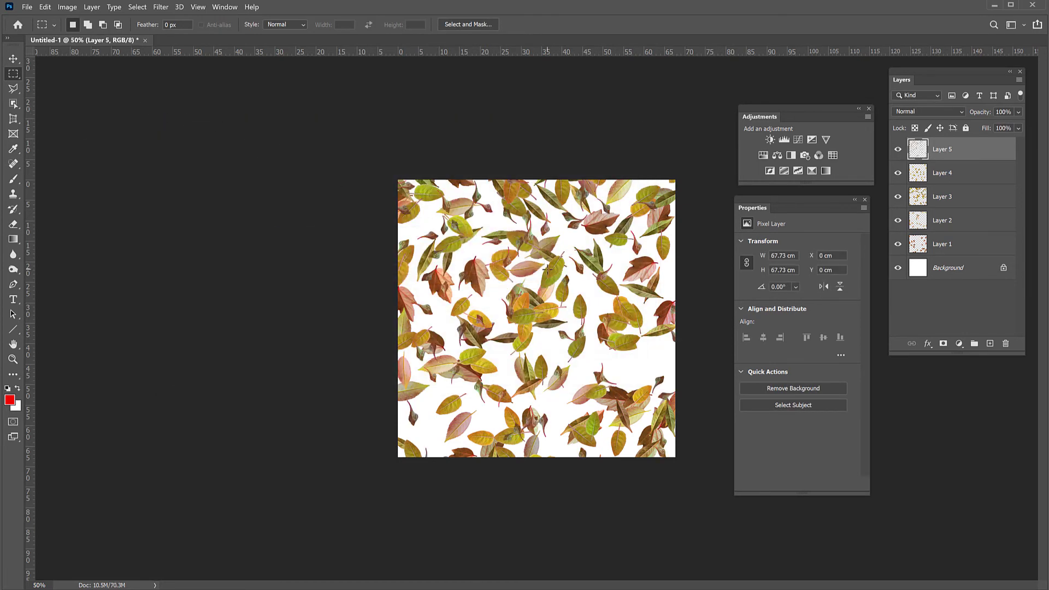
- Undo the last fill and refill Layer 5 with the curled leaf pattern at a random fill density of 2.3 pixels
key(ctrl+z)
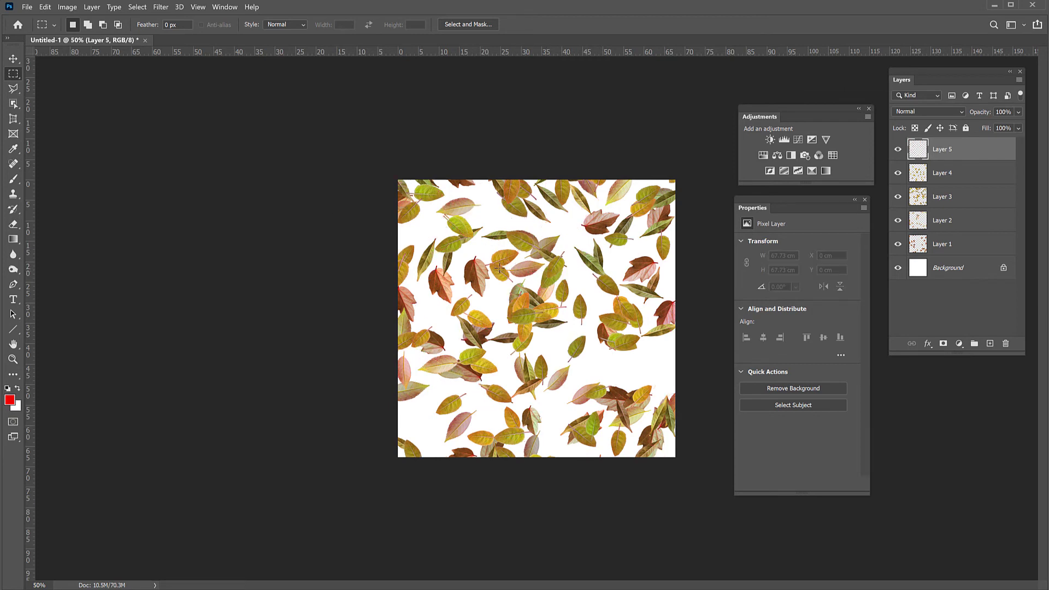
click(46, 7)
click(60, 171)
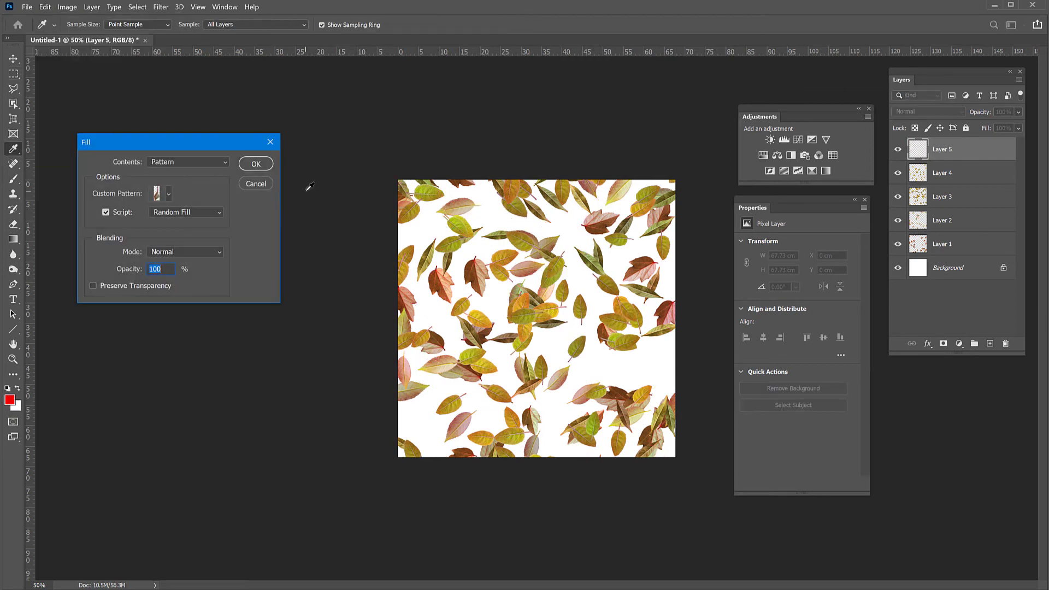
click(256, 163)
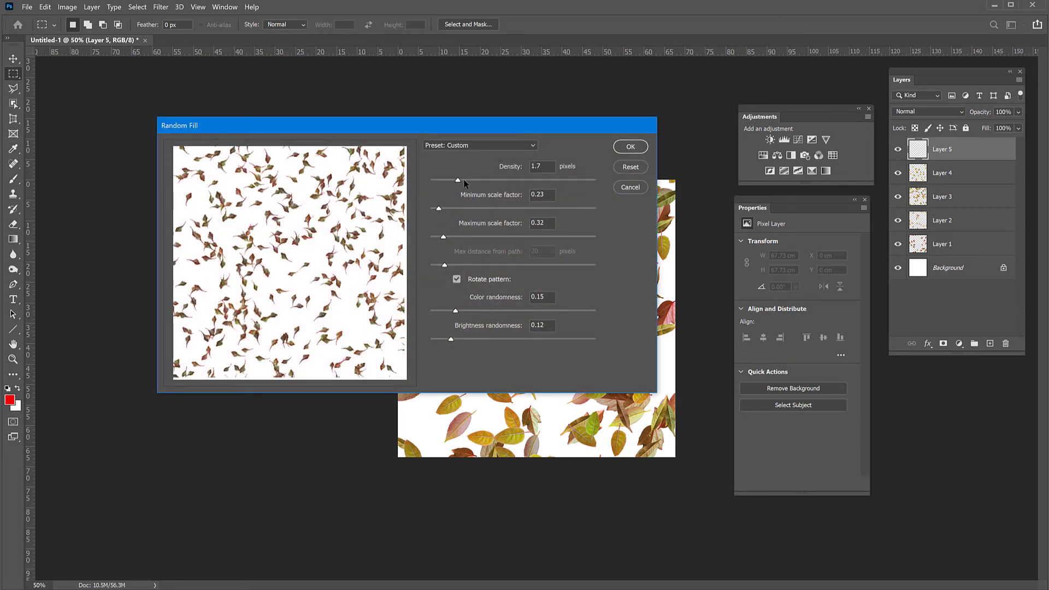
drag(462, 182, 468, 184)
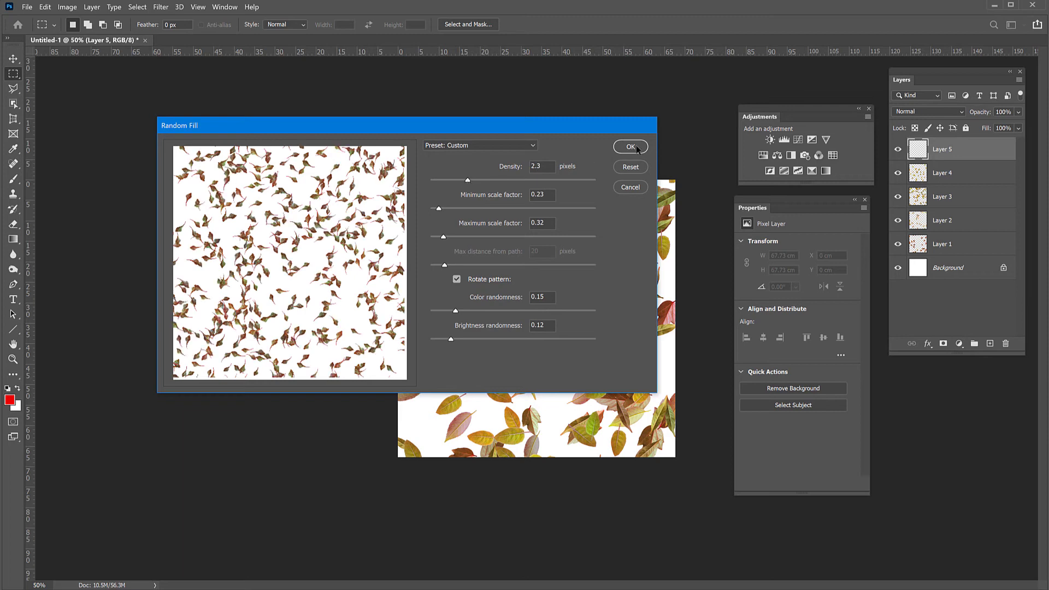
click(631, 147)
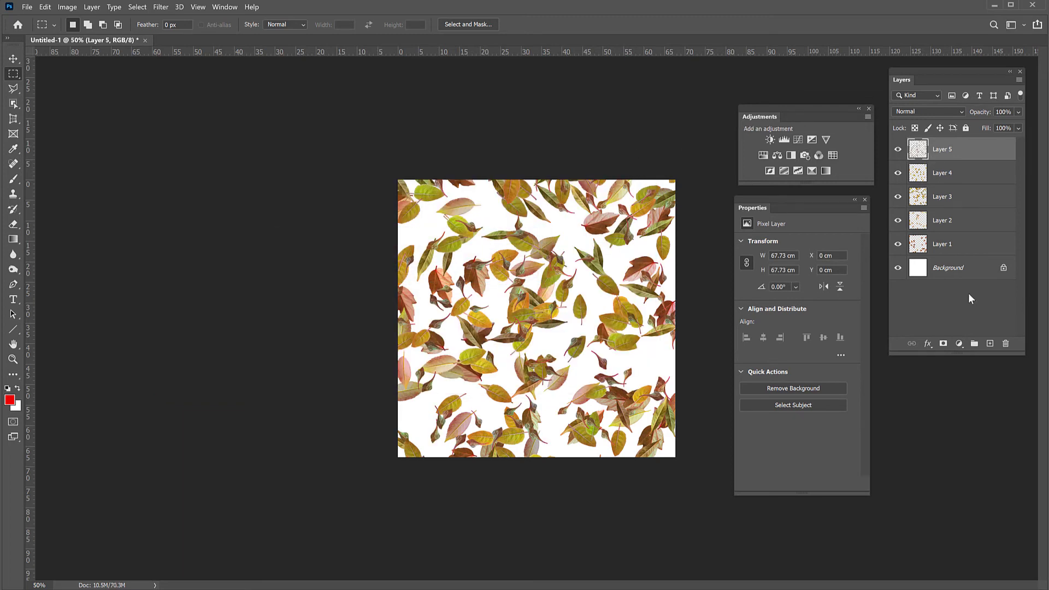
- Add a sixth layer and random-fill it with the serrated yellow leaf pattern
click(991, 343)
click(44, 7)
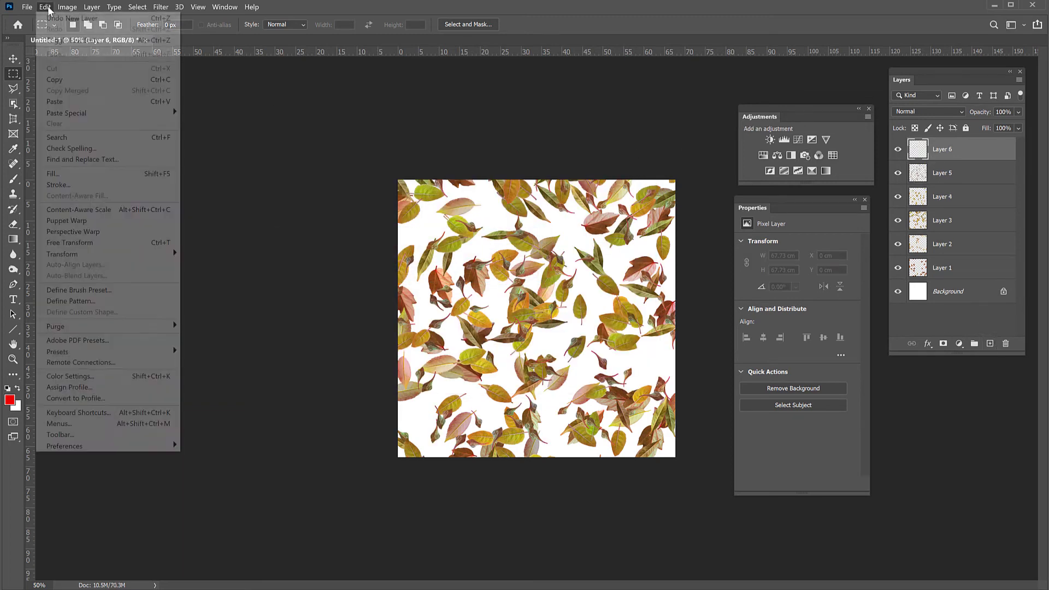
click(92, 174)
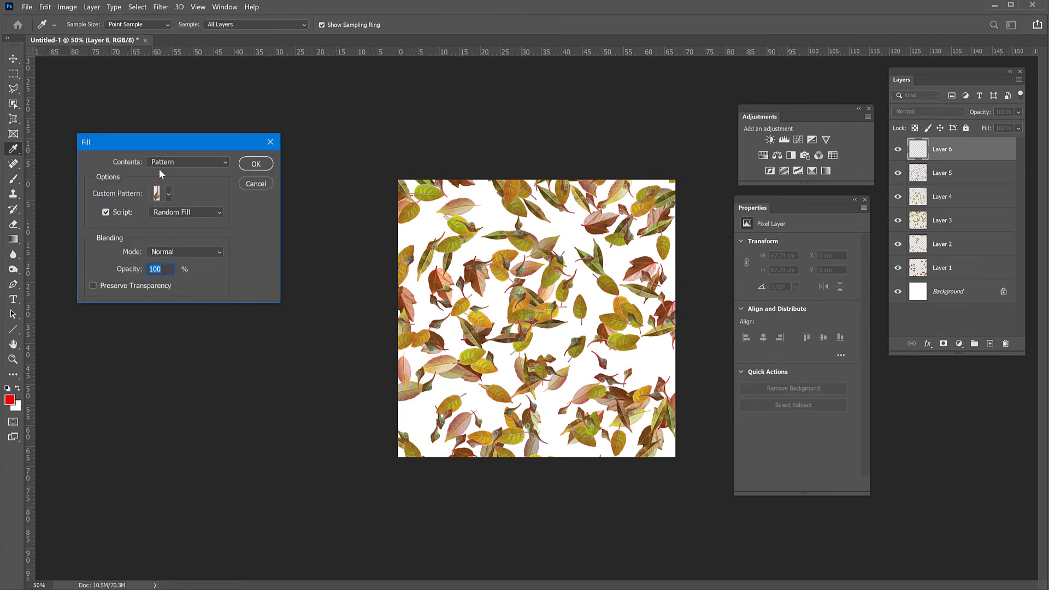
click(168, 193)
click(177, 265)
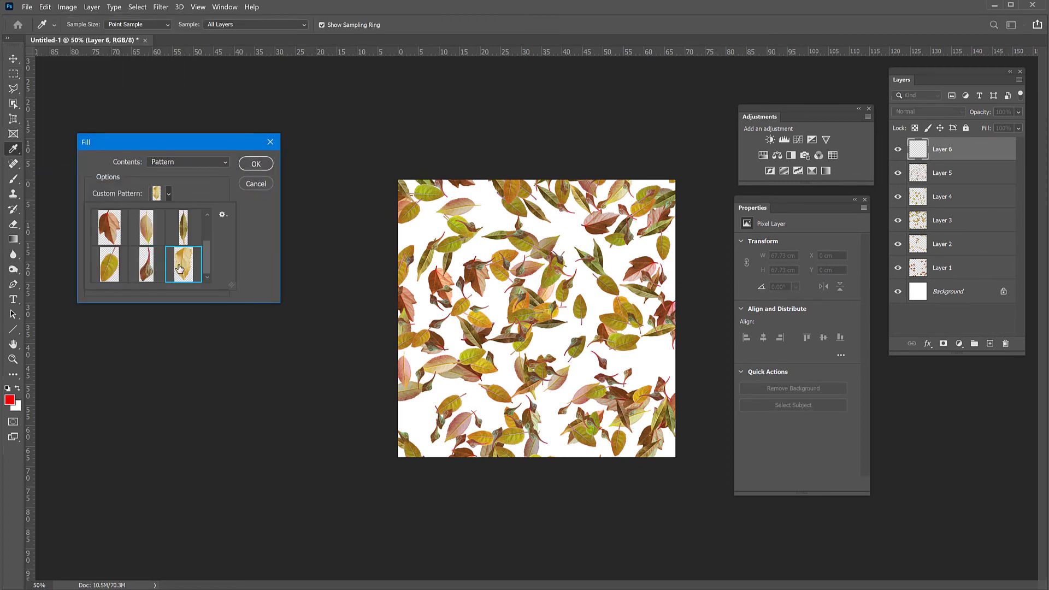
click(259, 165)
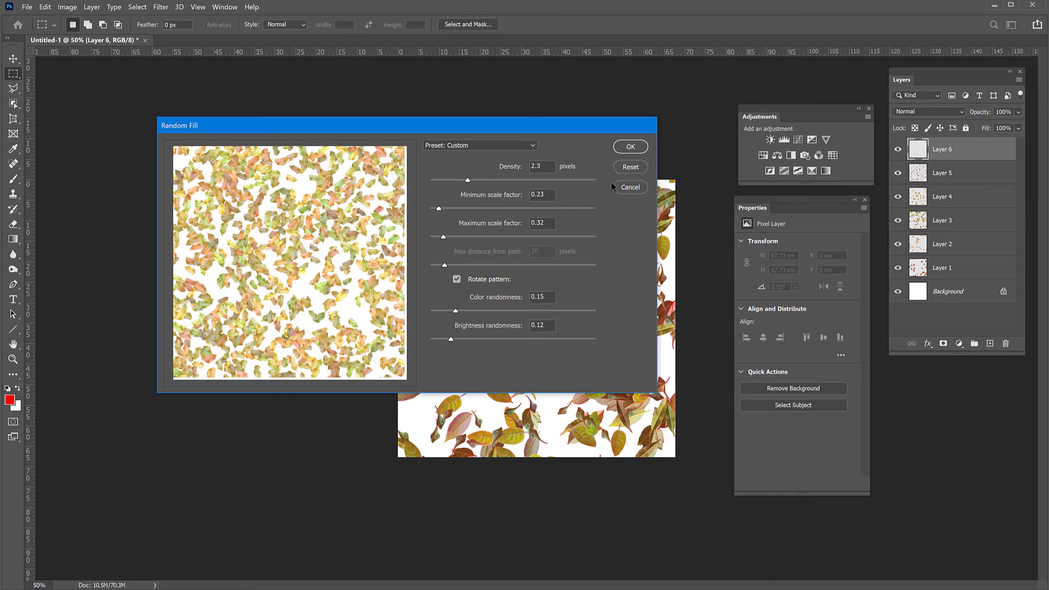
click(630, 148)
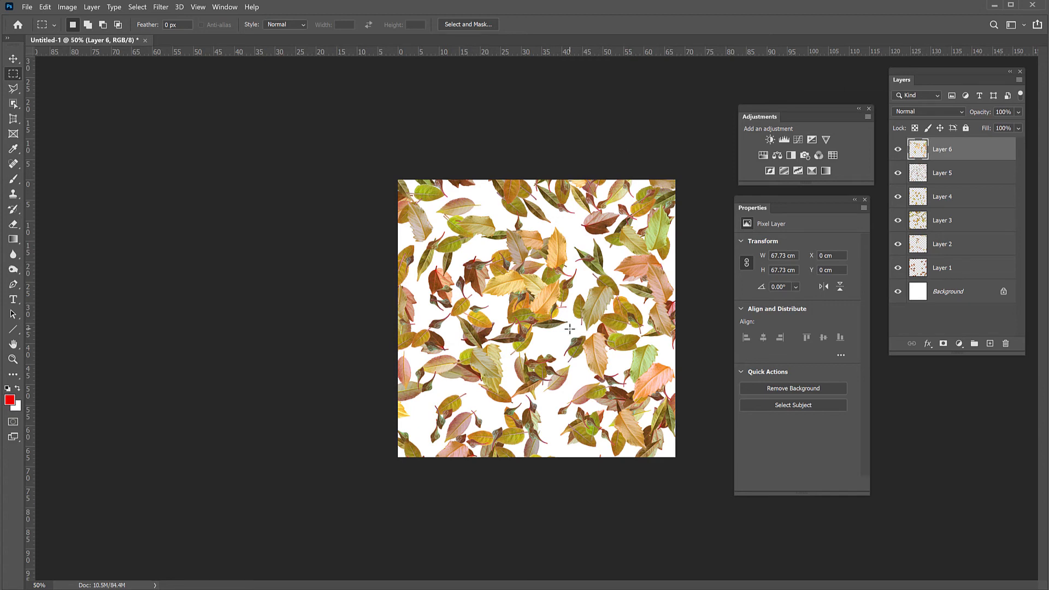
- Random-fill Layer 1 again with the serrated reddish-brown leaf pattern at a density of 4.2 pixels
click(942, 270)
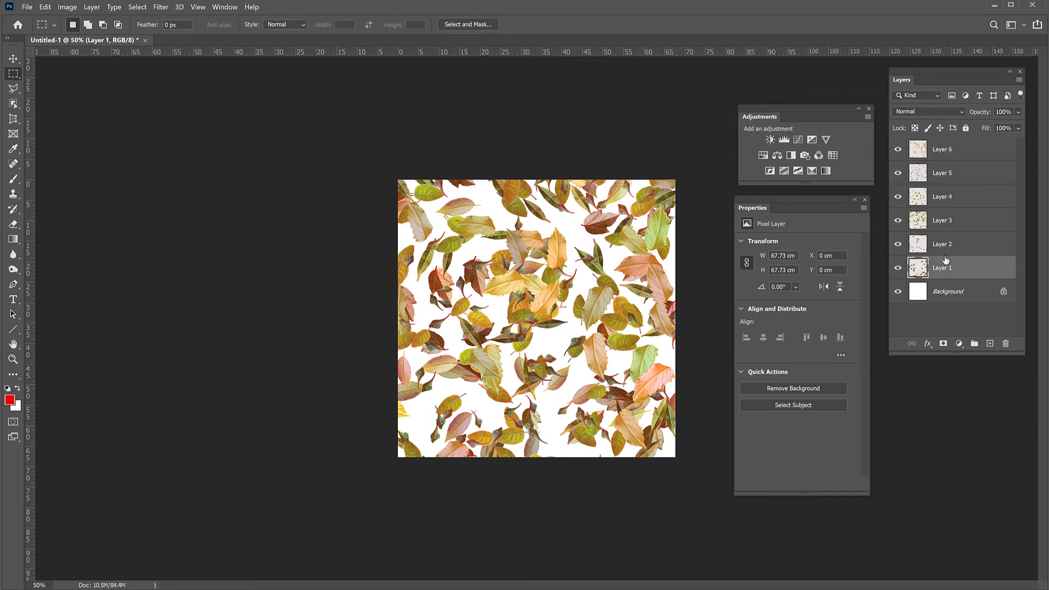
click(44, 8)
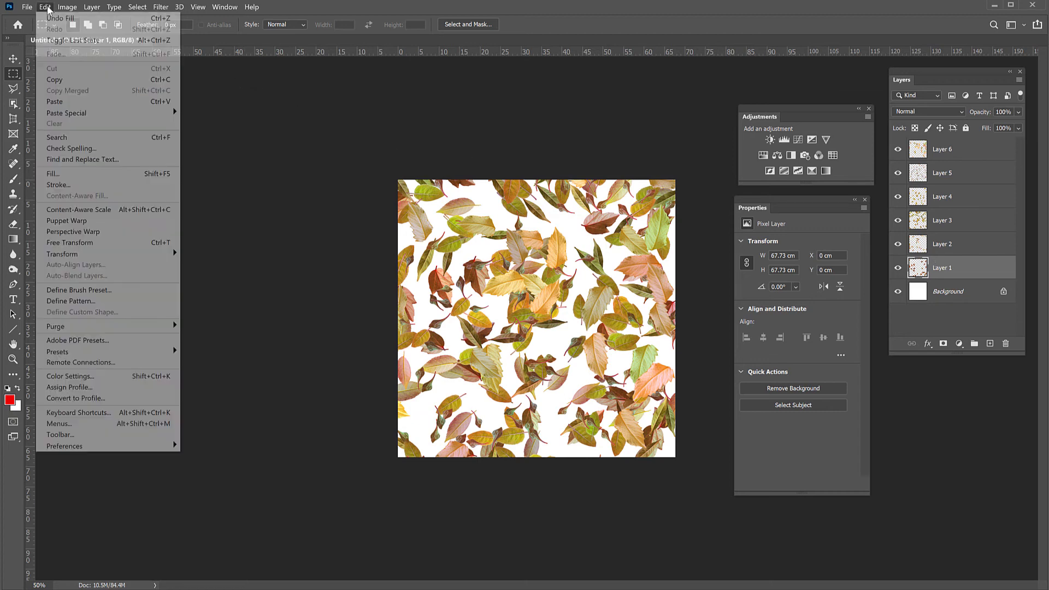
click(91, 174)
click(202, 213)
click(183, 212)
click(168, 193)
click(115, 226)
click(255, 165)
click(256, 164)
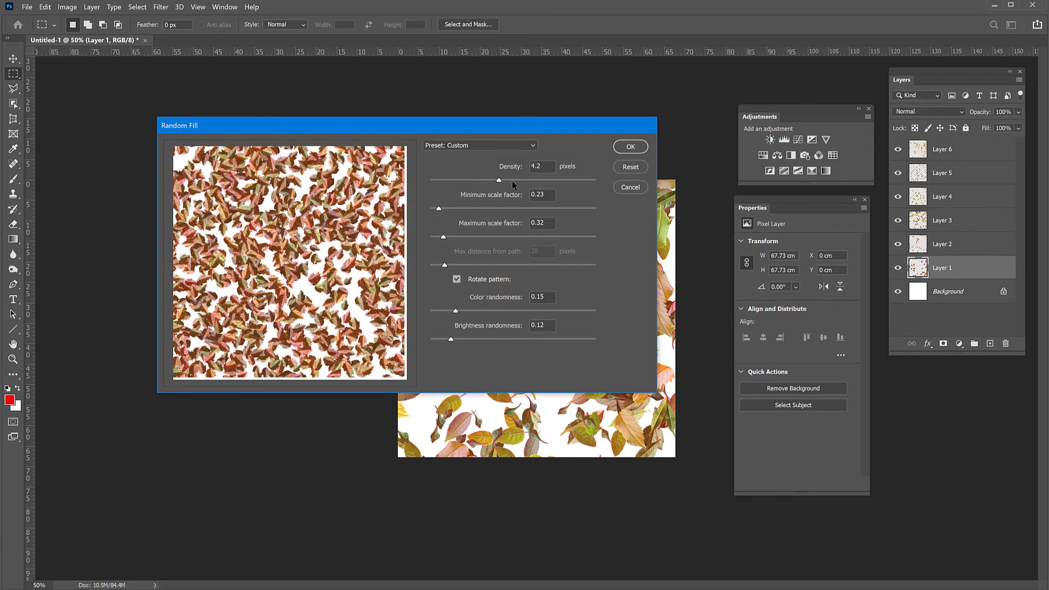
click(631, 147)
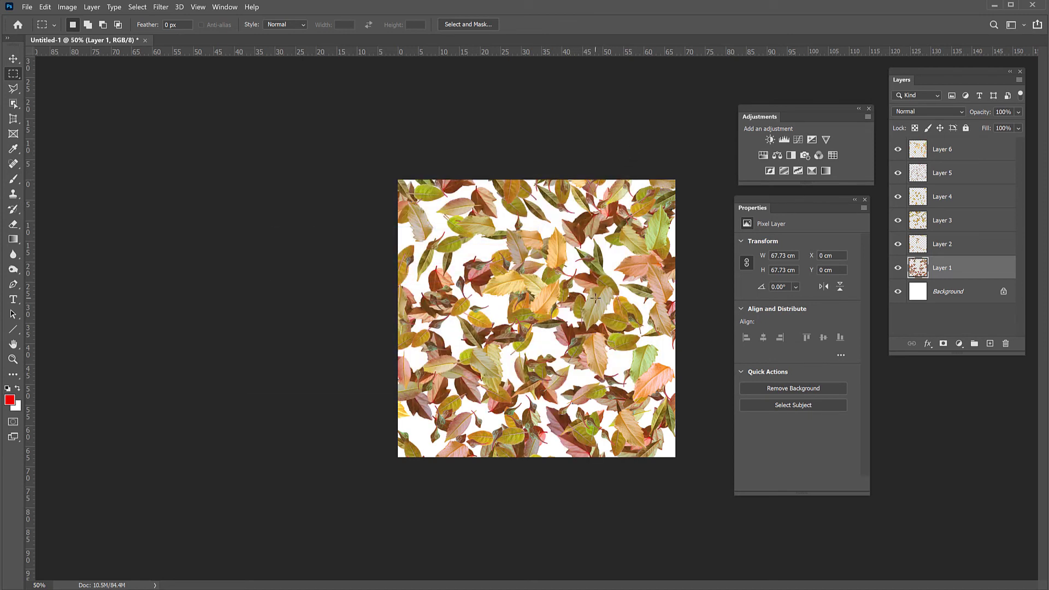
- Close the Adjustments panel and move the Properties panel to the opposite side of the canvas to free the view
key(ctrl+plus)
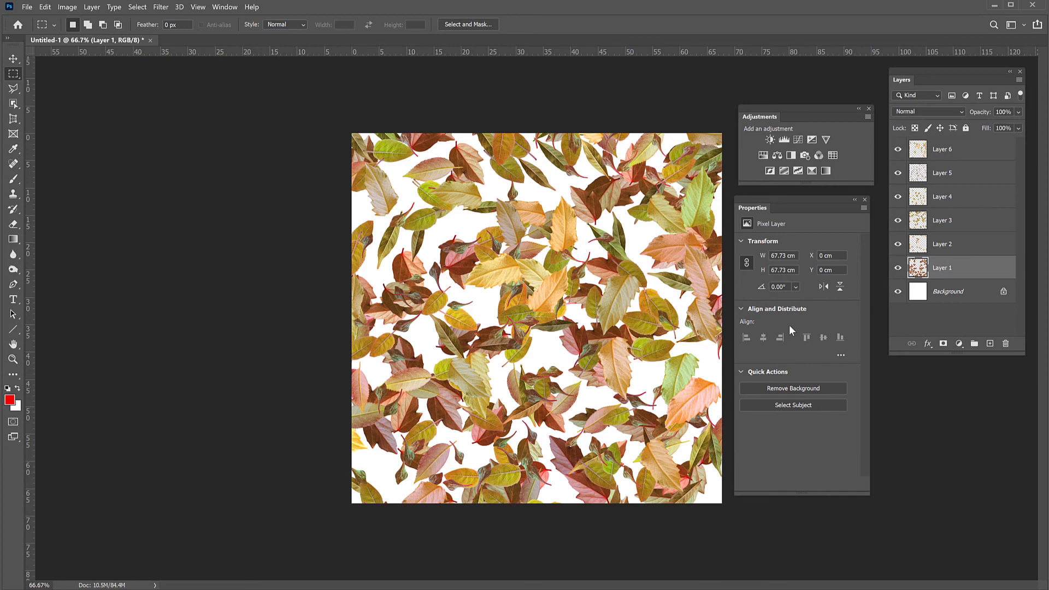
key(ctrl+plus)
drag(470, 328, 298, 328)
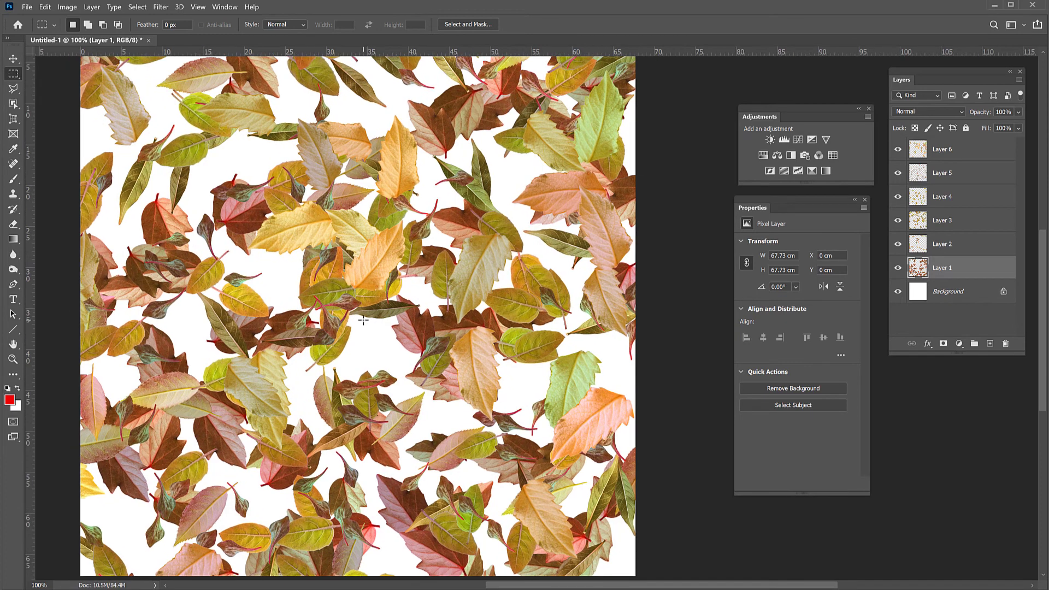
key(ctrl+minus)
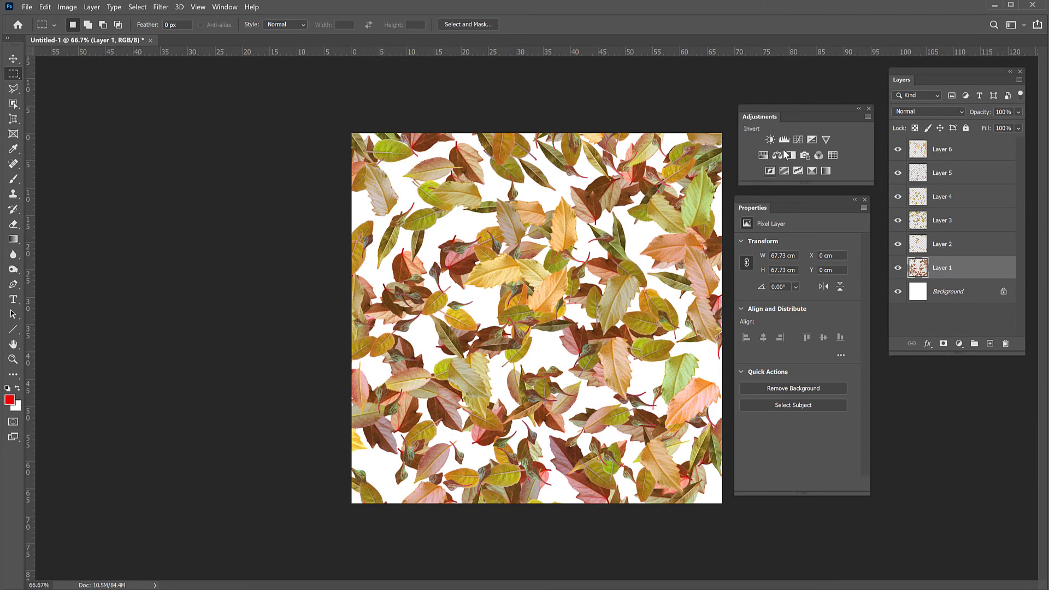
click(869, 109)
drag(787, 208, 97, 114)
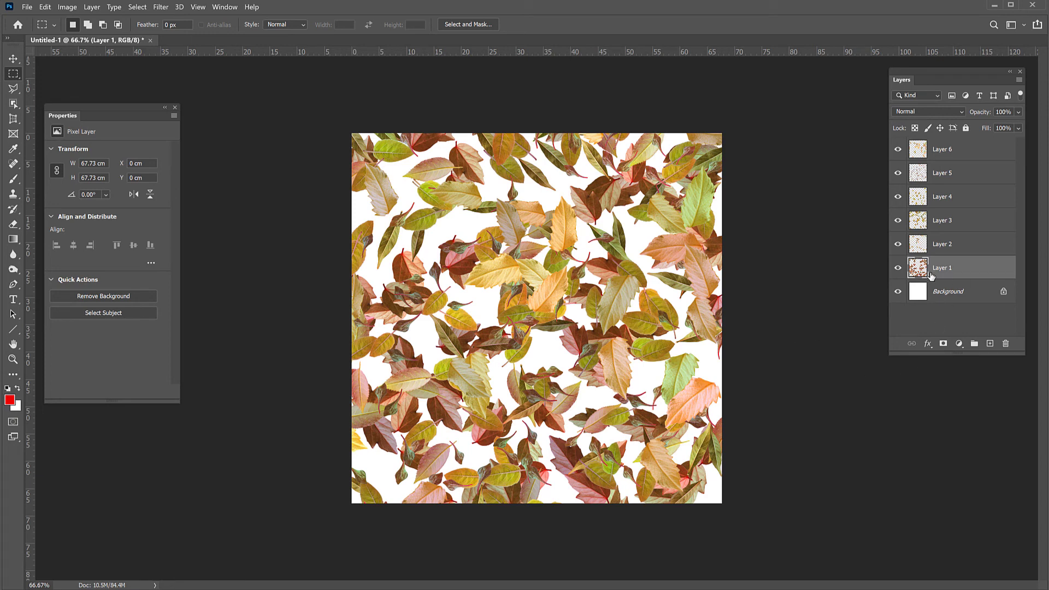
- Select Layer 6 and switch its visibility off and on to compare the texture with and without its leaves
click(923, 152)
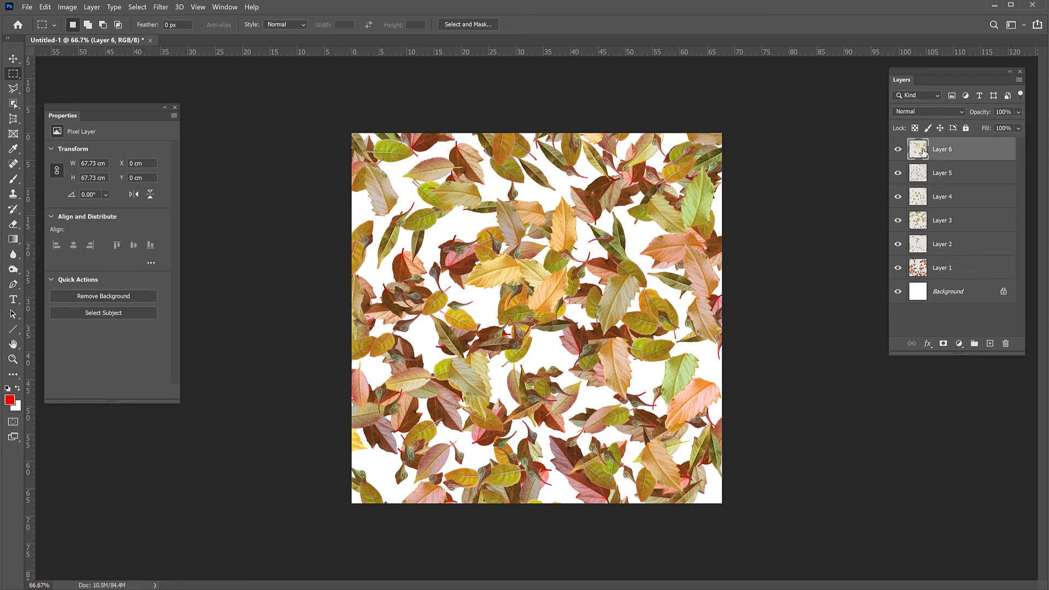
key(ctrl+plus)
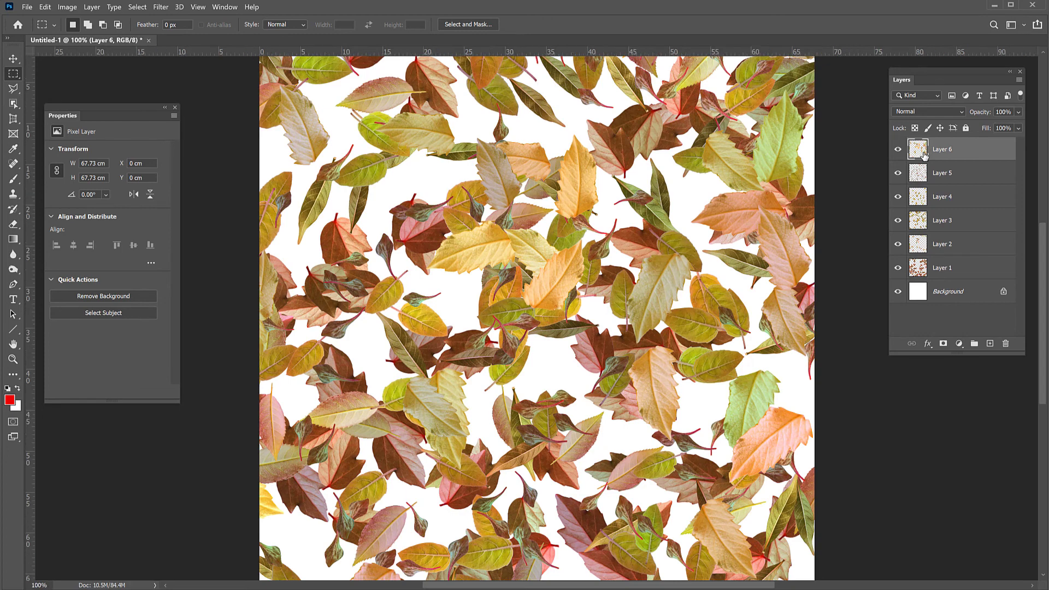
click(898, 150)
click(898, 150)
click(898, 150)
click(898, 150)
- Apply a drop shadow to Layer 6 with a 118° angle, 6 px distance, 6% spread and 16 px size
click(931, 346)
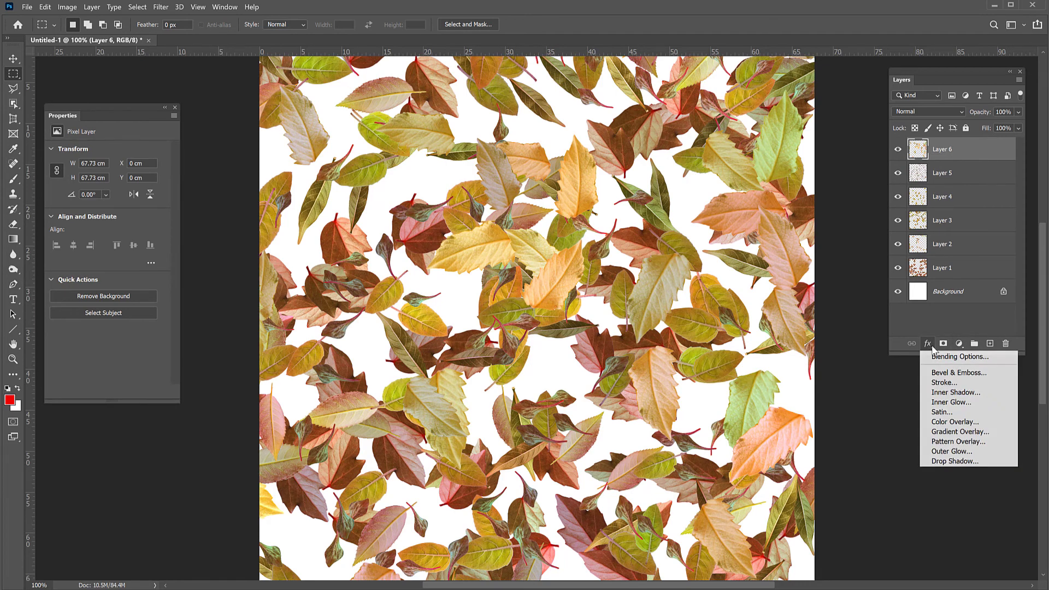
click(942, 461)
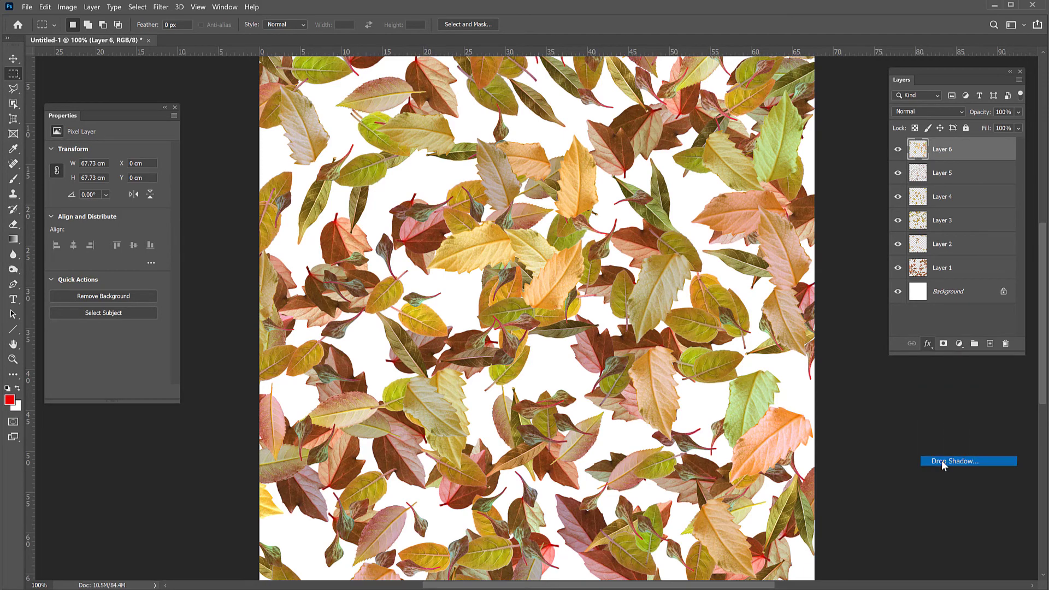
drag(672, 132, 739, 57)
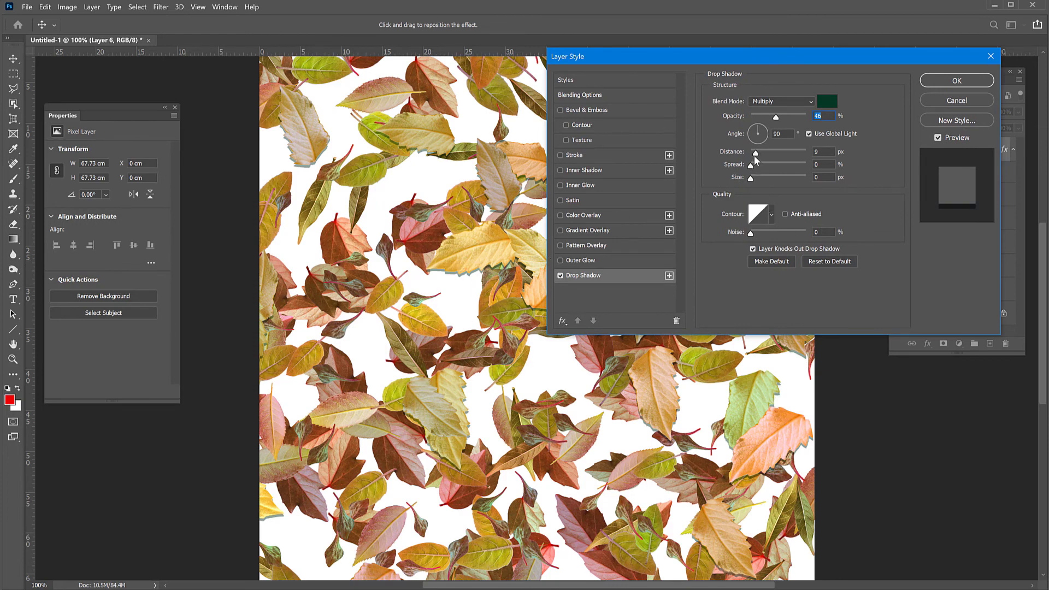
drag(758, 152, 755, 157)
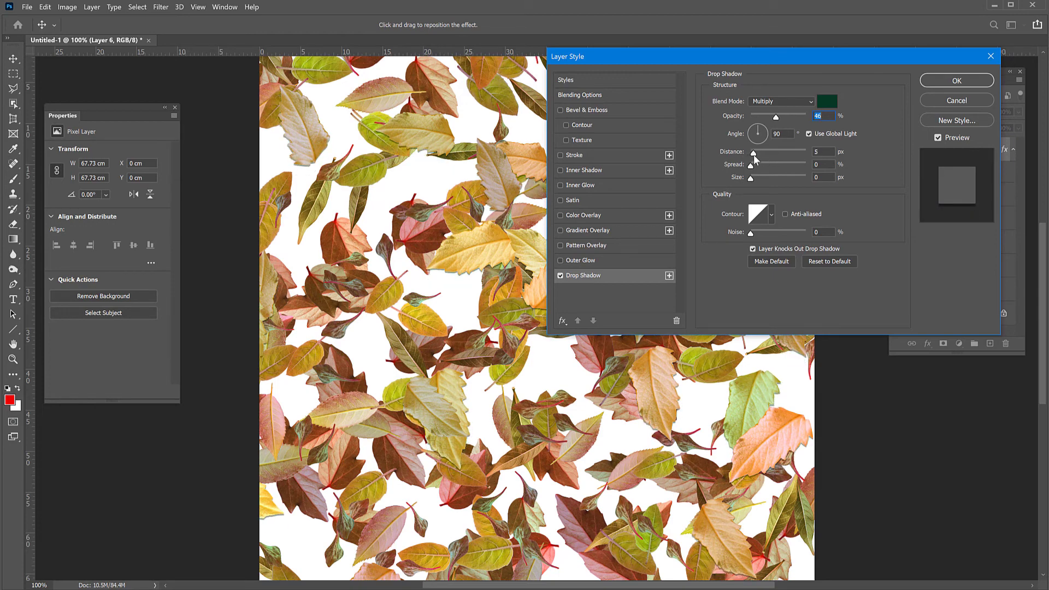
drag(754, 156, 758, 177)
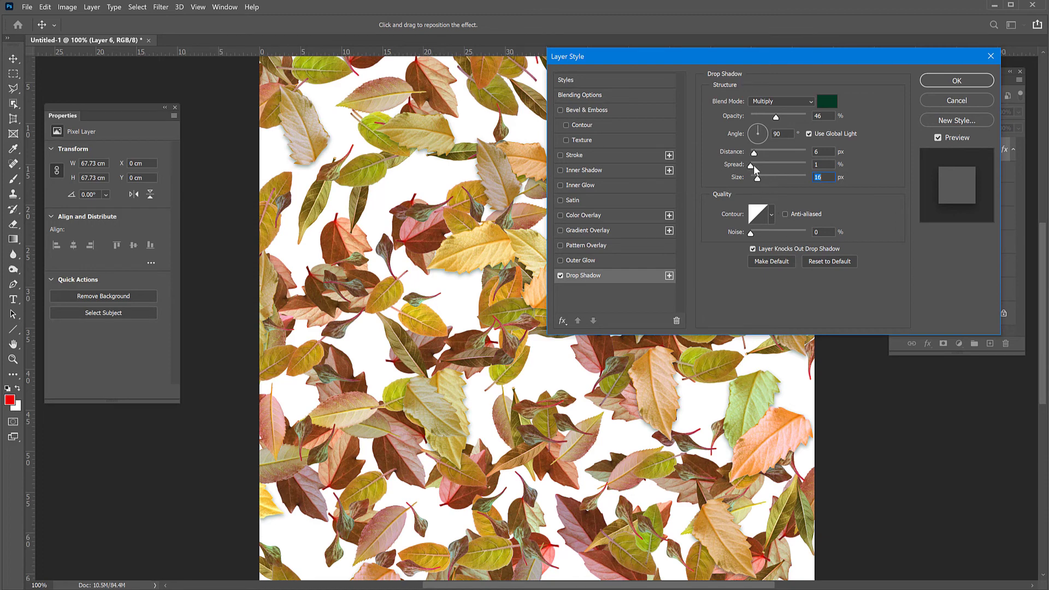
click(755, 165)
drag(759, 130, 753, 123)
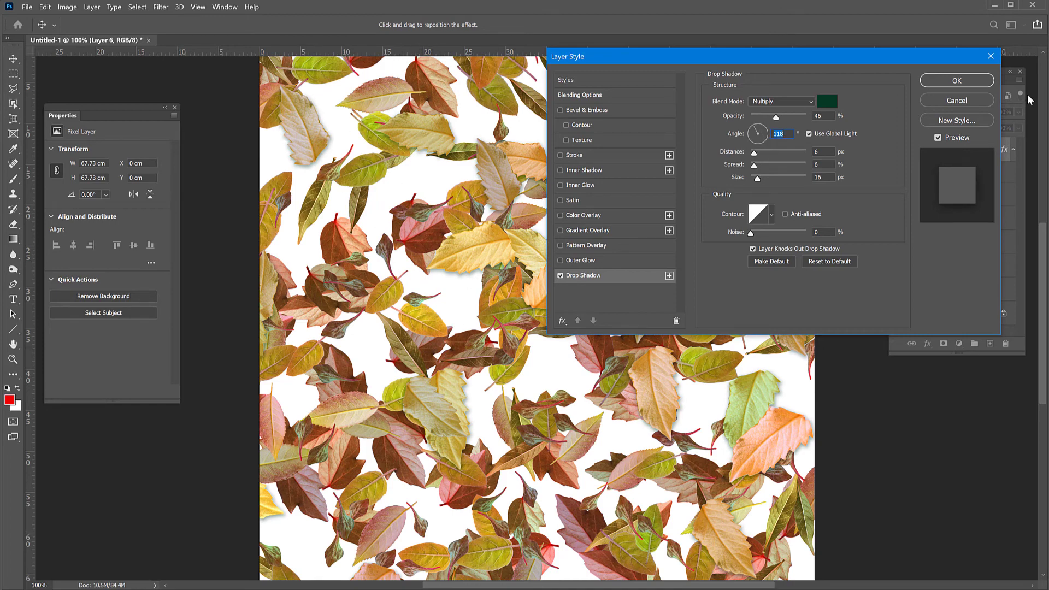
click(958, 82)
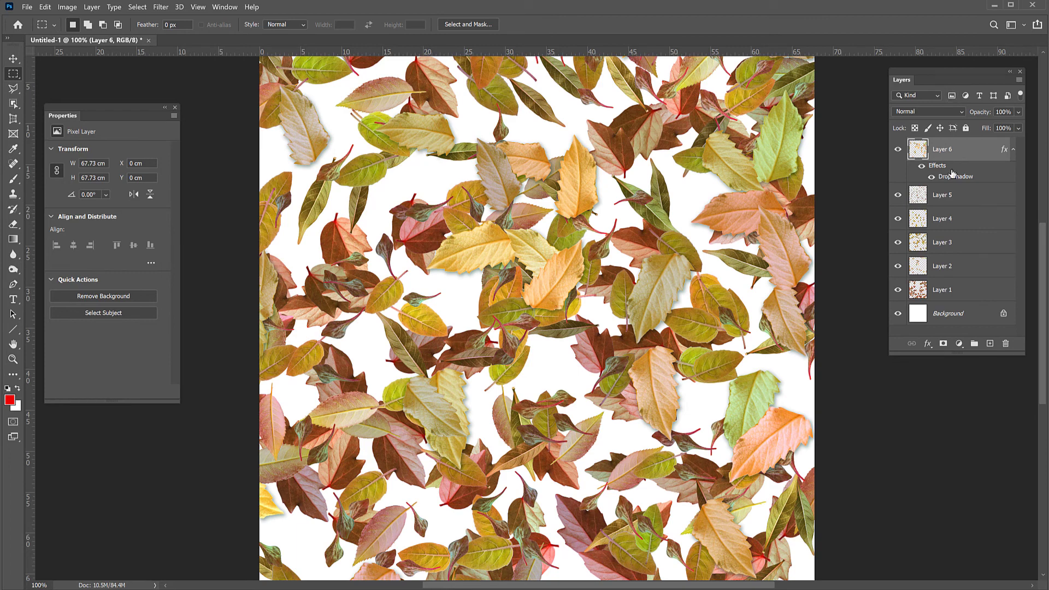
- Copy Layer 6's drop shadow style and paste it onto Layers 1 to 5
click(1014, 152)
right_click(993, 151)
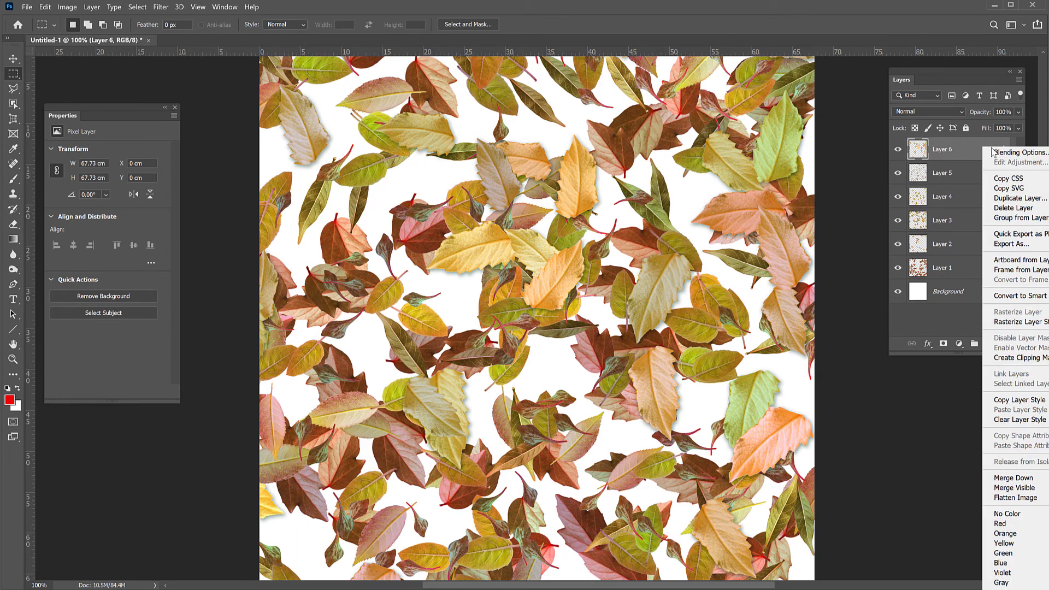
click(1002, 401)
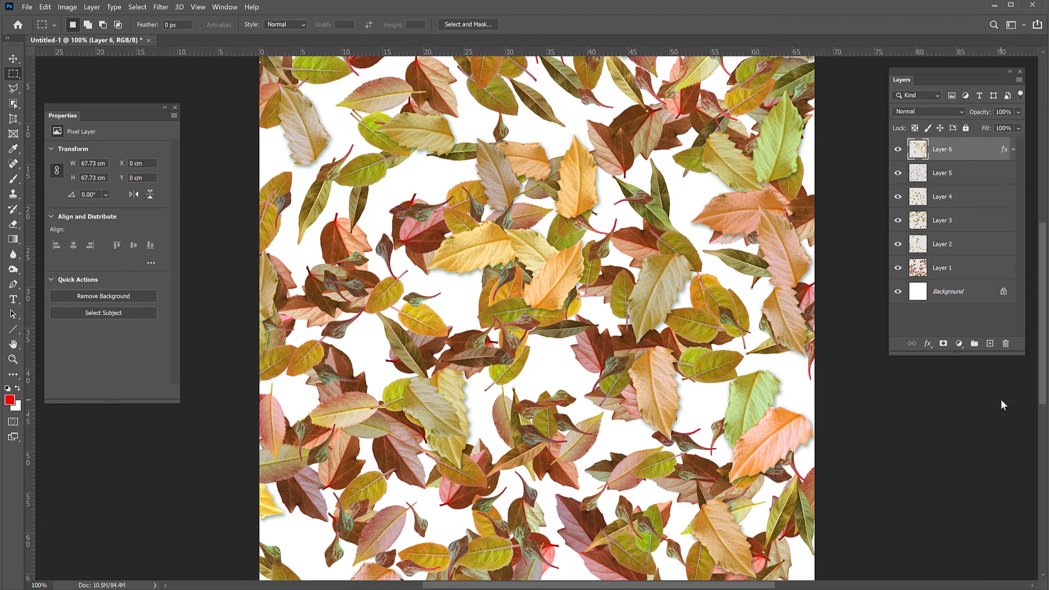
click(950, 178)
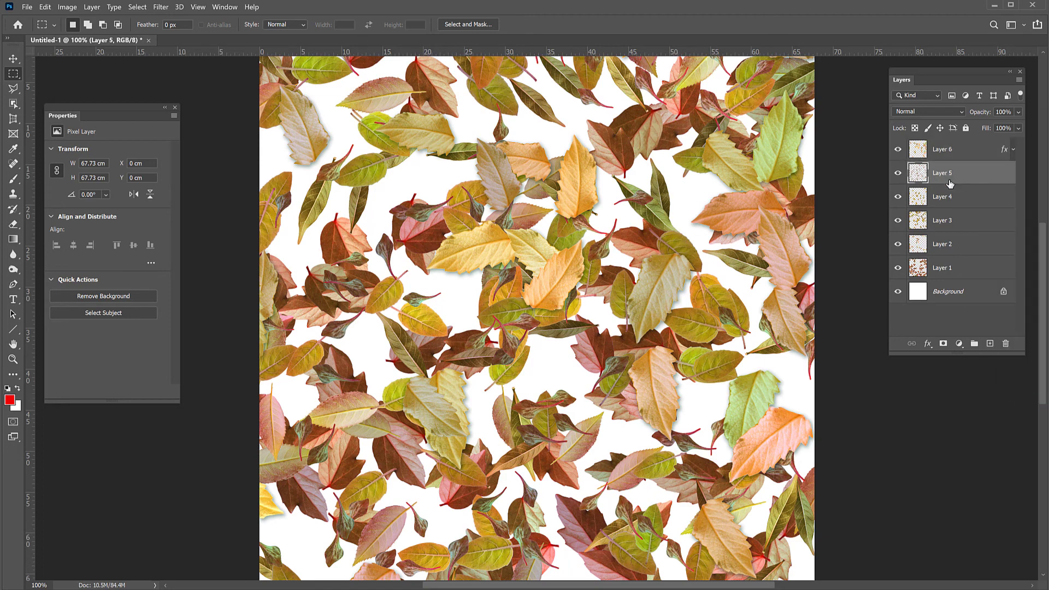
shift+click(941, 276)
right_click(963, 186)
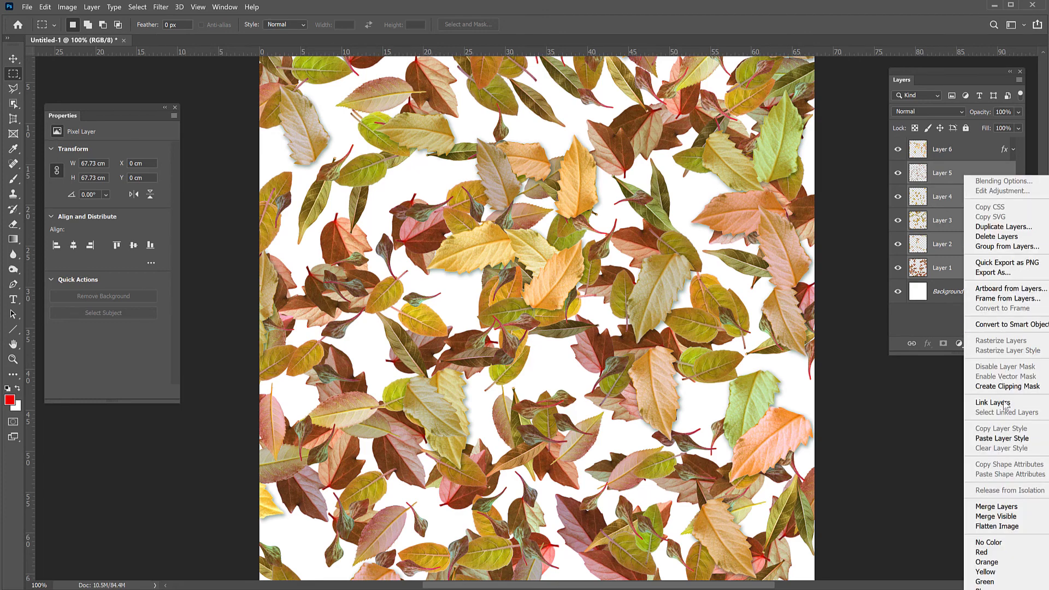
click(996, 438)
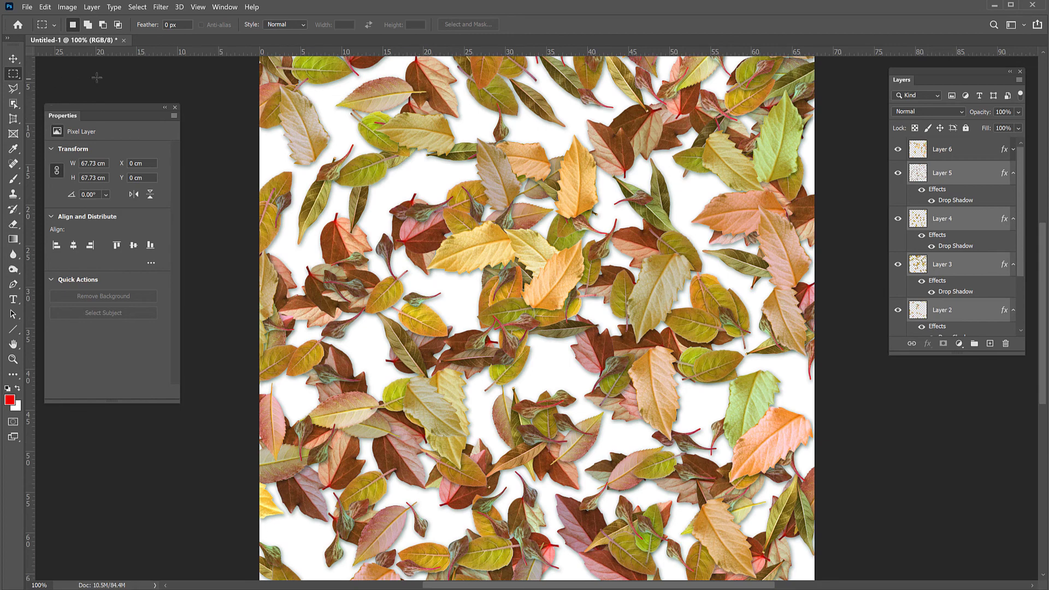
- Collapse the effects lists of Layers 1 to 5 and move Layer 6 between Layer 2 and Layer 1
click(946, 155)
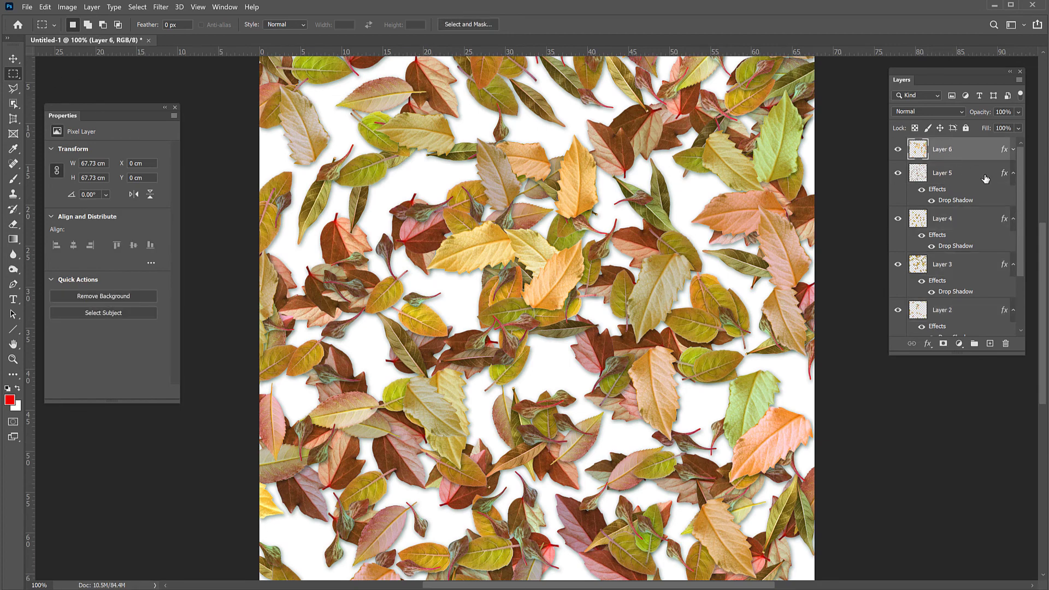
click(1014, 174)
click(1014, 197)
click(1014, 221)
click(1014, 244)
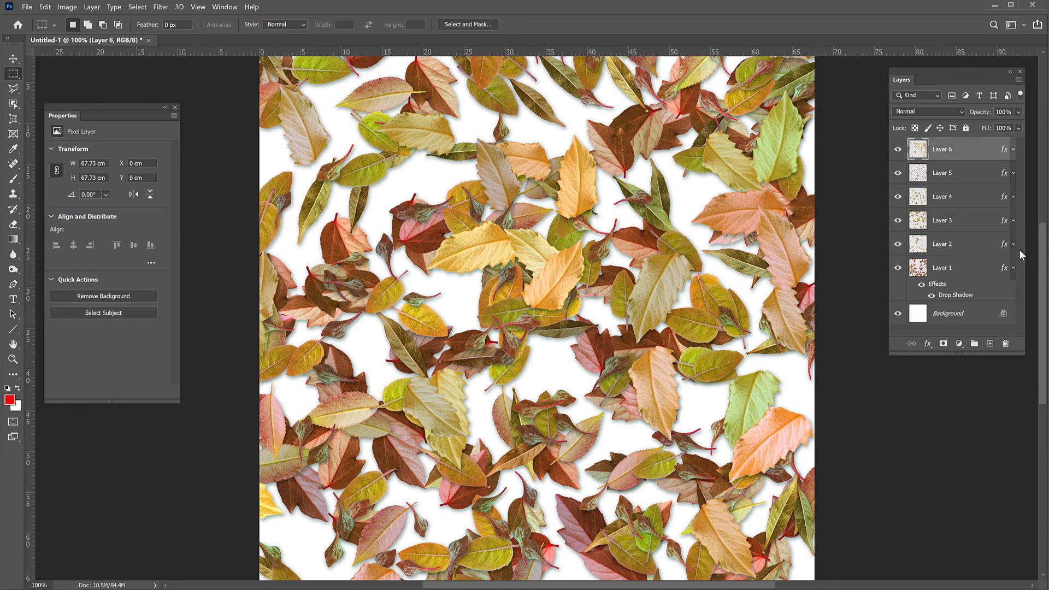
click(1014, 268)
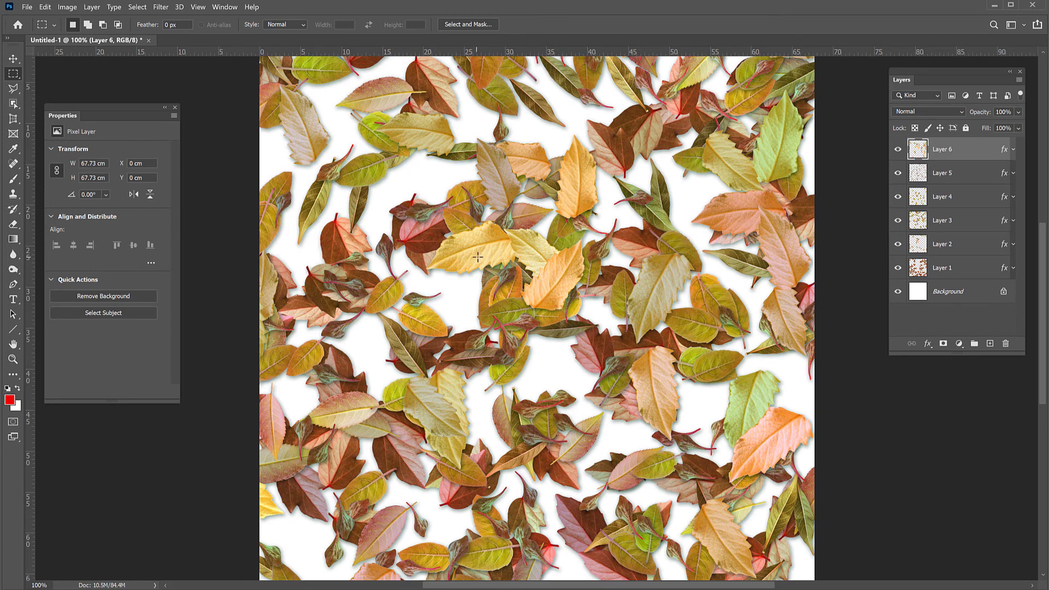
drag(940, 171, 938, 251)
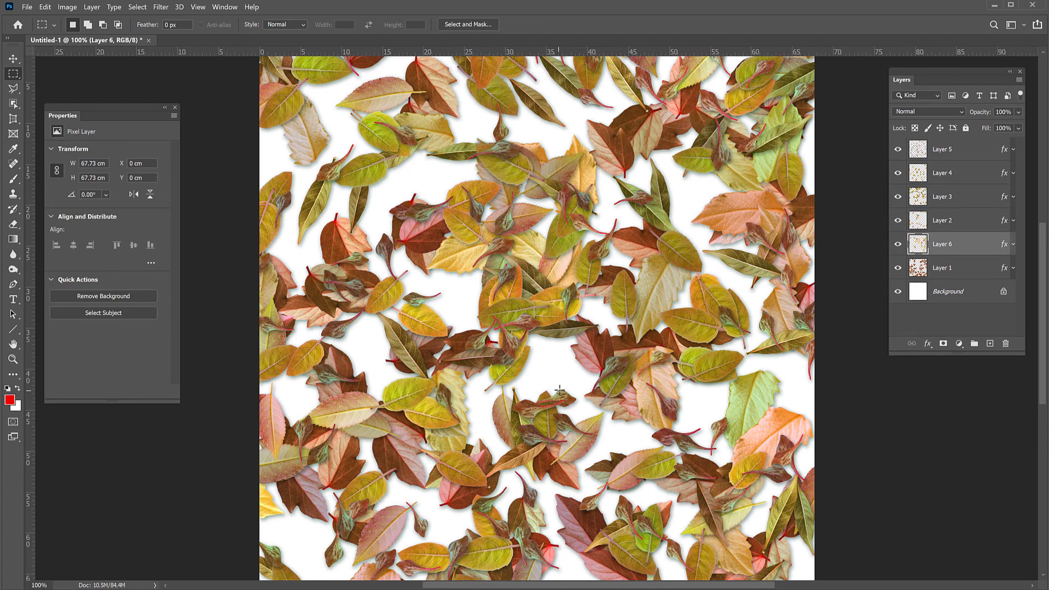
- Try rotating Layer 6 clockwise by about 12 degrees and undo the rotation
key(ctrl+t)
key(ctrl+minus)
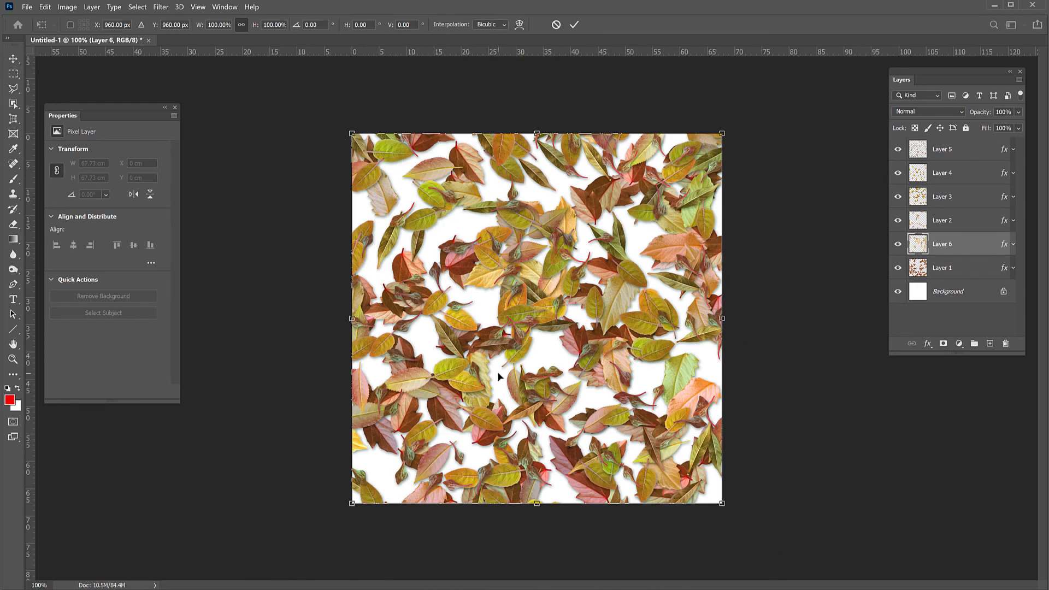
drag(307, 114, 371, 95)
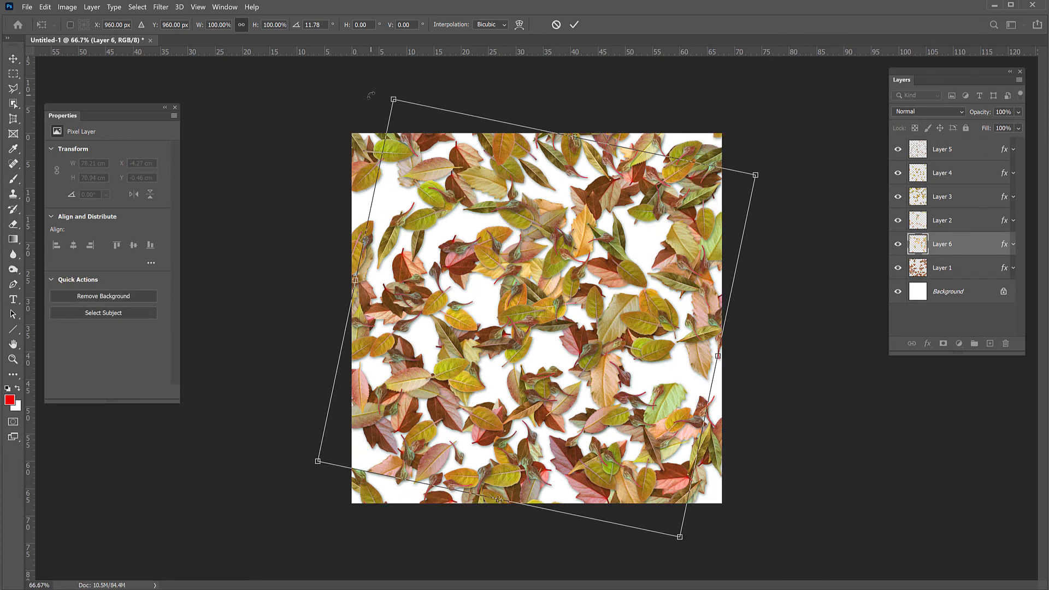
key(ctrl+z)
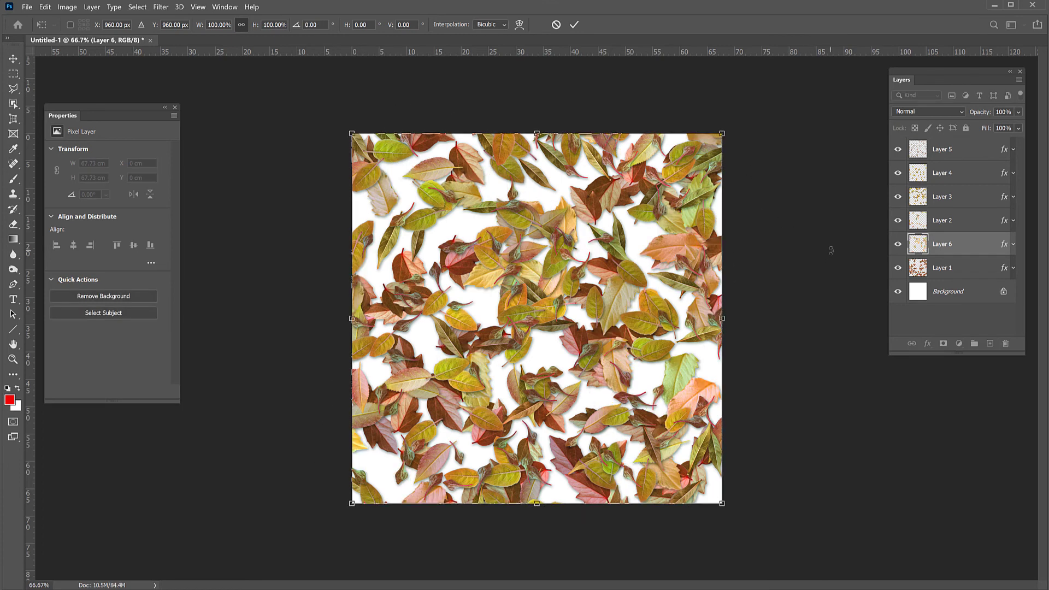
click(940, 272)
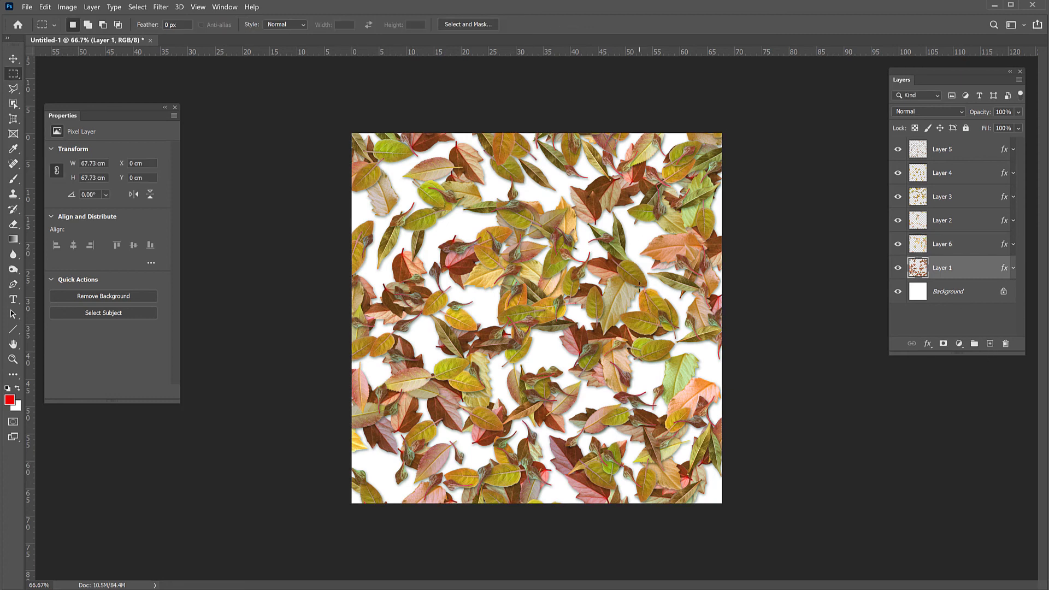
- Add a new layer between Layer 1 and the Background and start a Random Fill on it with the yellow leaf pattern
click(990, 343)
drag(921, 272, 932, 299)
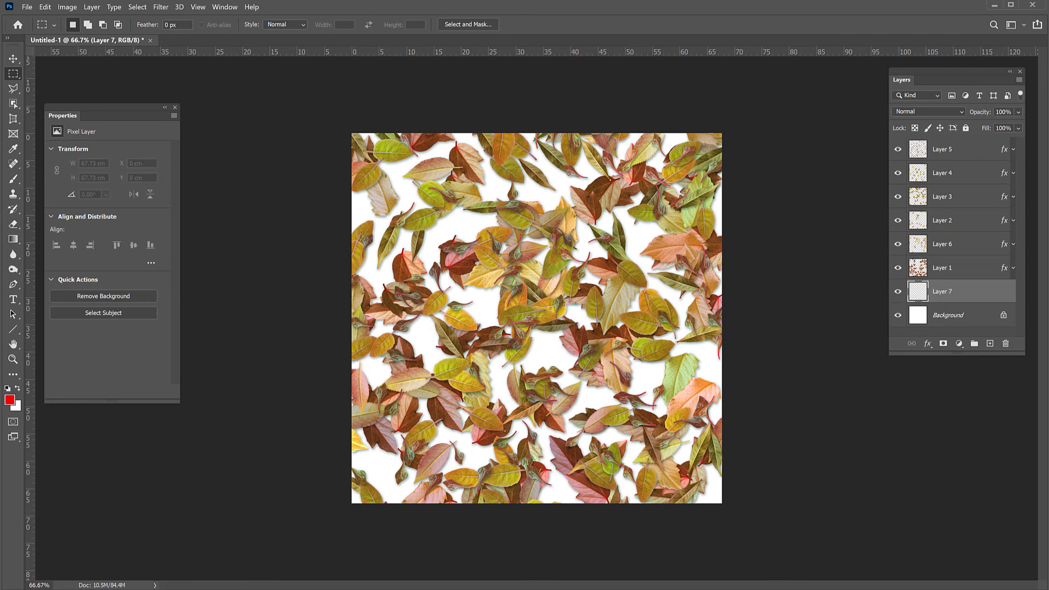
click(45, 7)
click(66, 174)
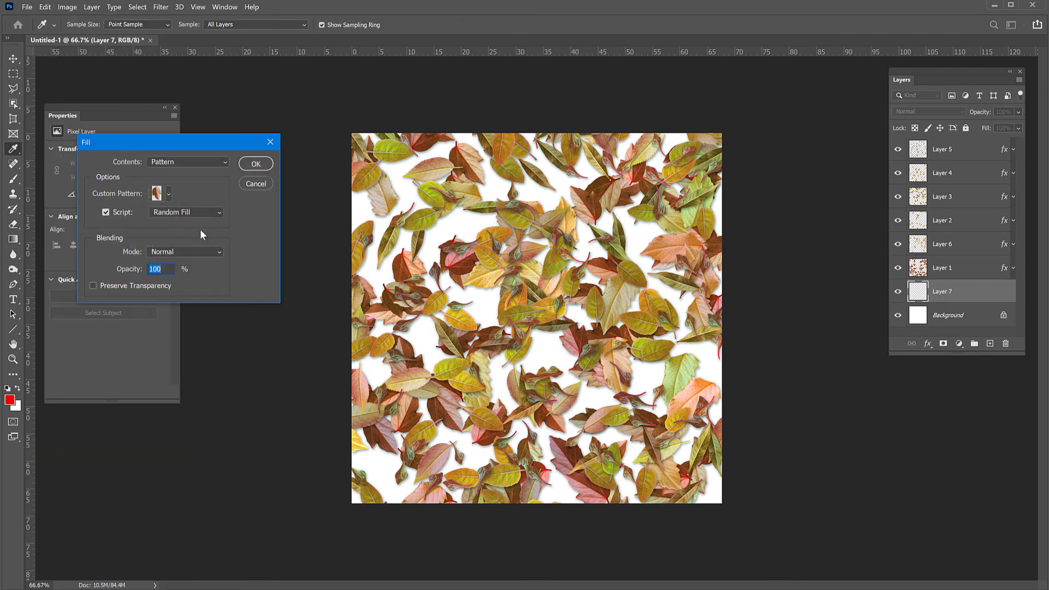
click(169, 194)
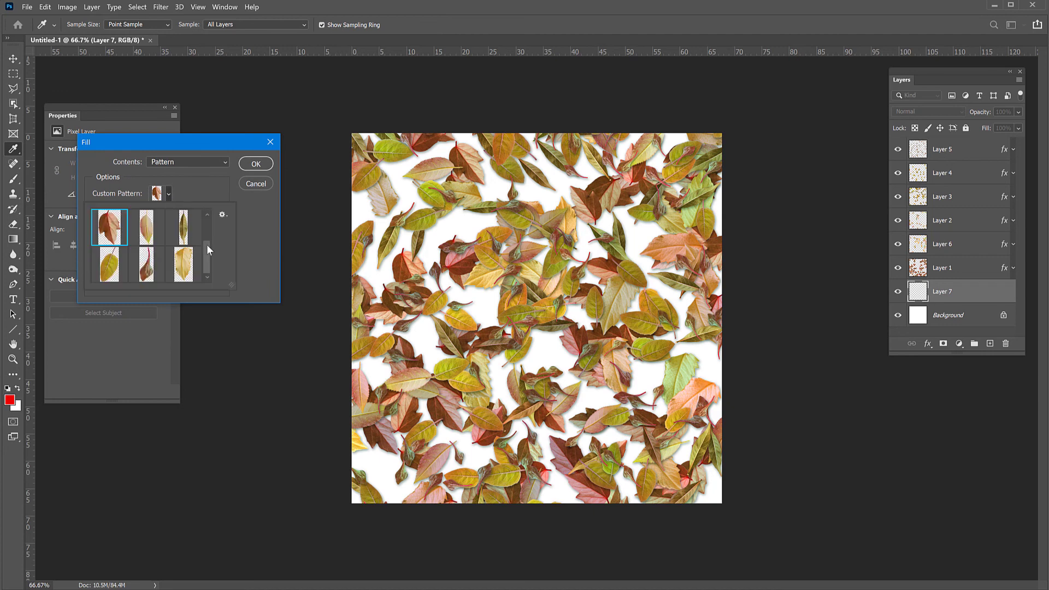
click(184, 268)
click(208, 183)
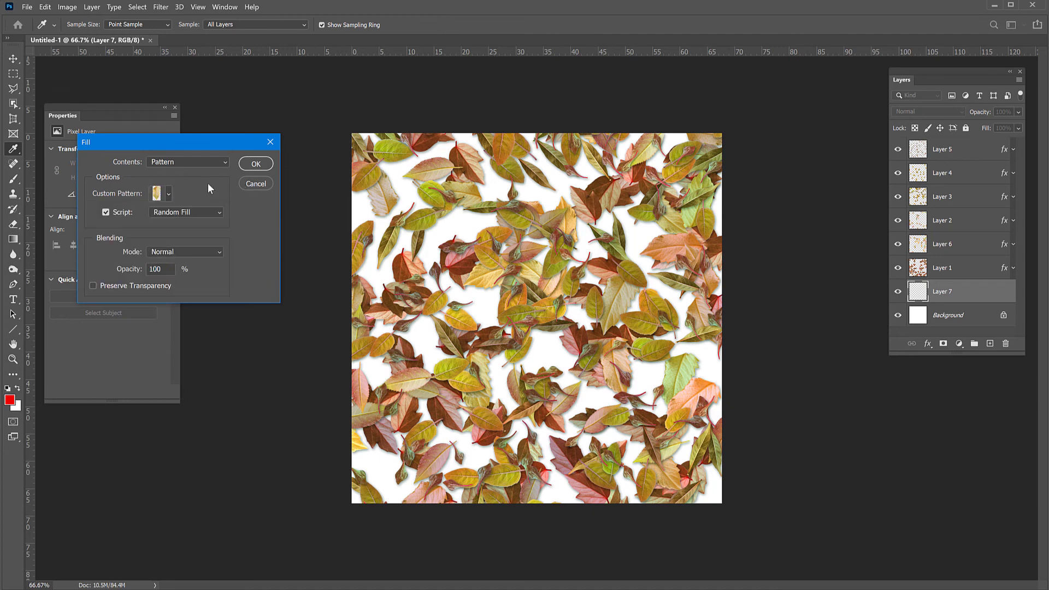
click(256, 164)
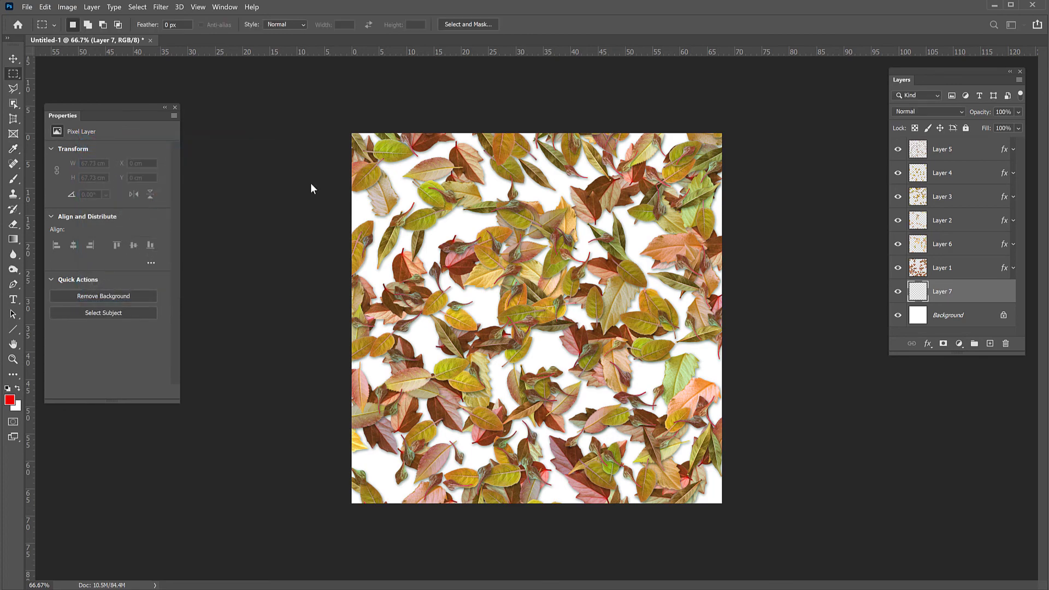
- Apply the random fill with density 8, minimum scale factor 0.39 and maximum scale factor 0.46
drag(500, 181, 563, 182)
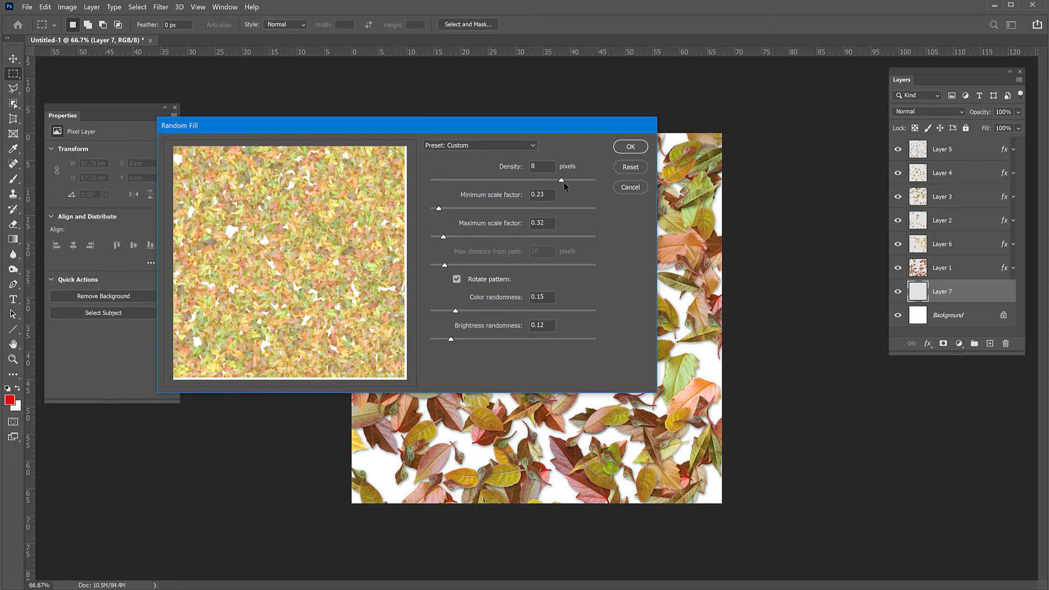
drag(439, 209, 447, 208)
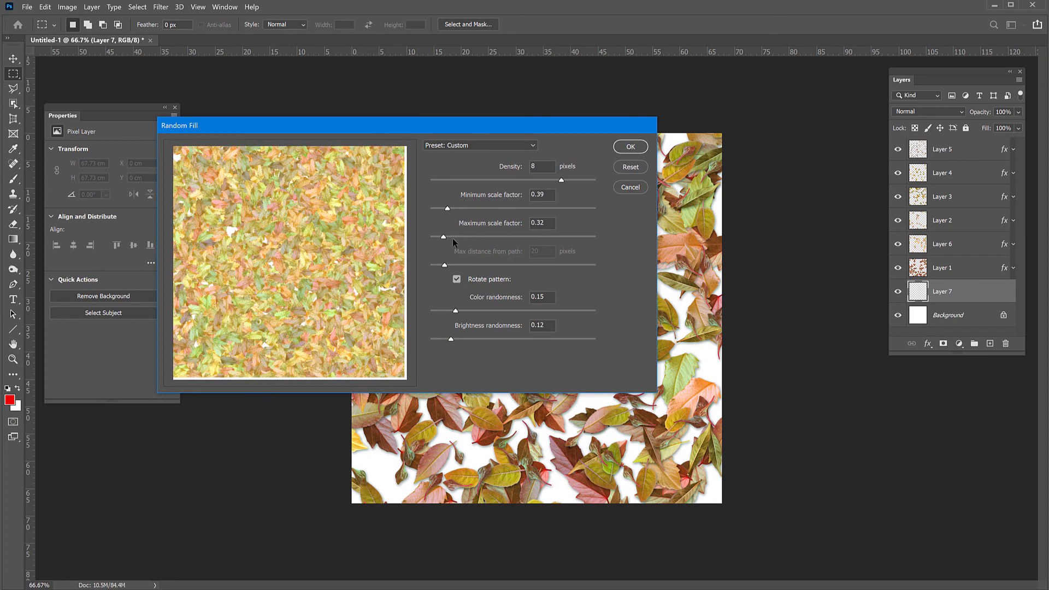
click(451, 237)
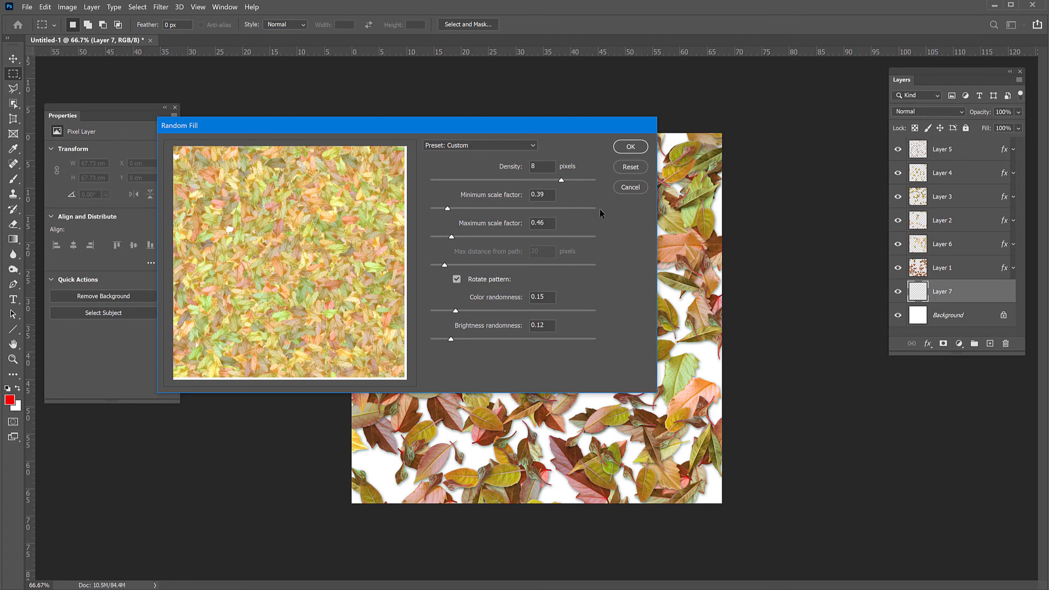
click(631, 147)
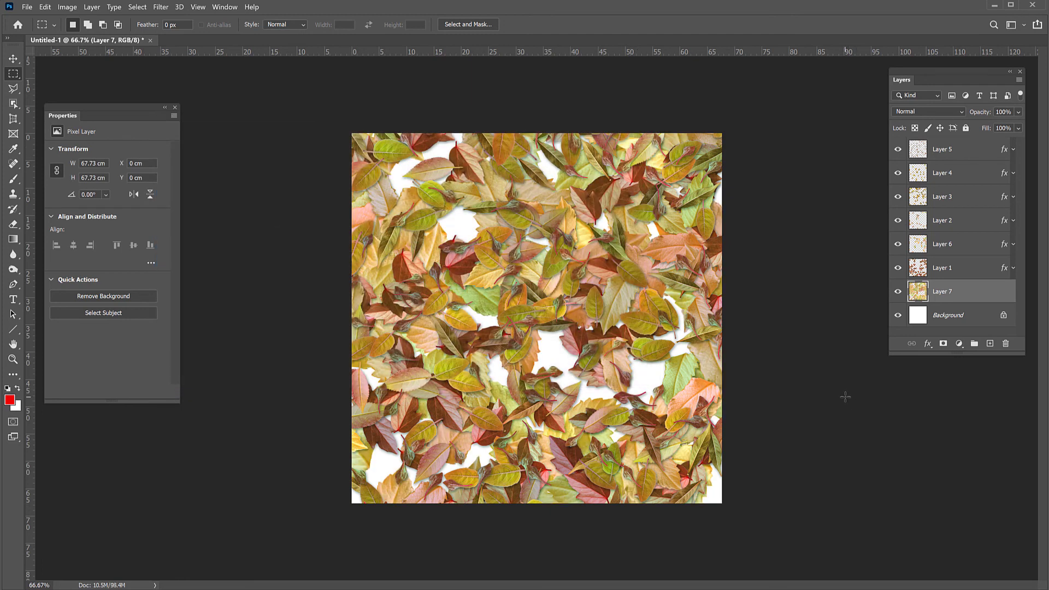
- Random-fill Layer 7 again with the same yellow leaf pattern at a density of 9.6
click(45, 6)
click(80, 185)
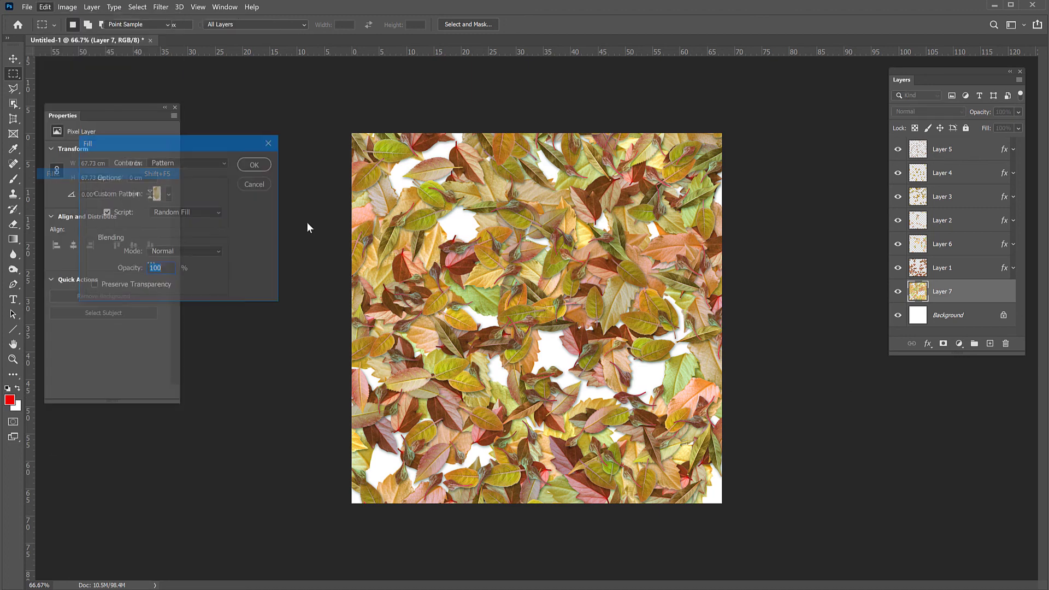
click(257, 165)
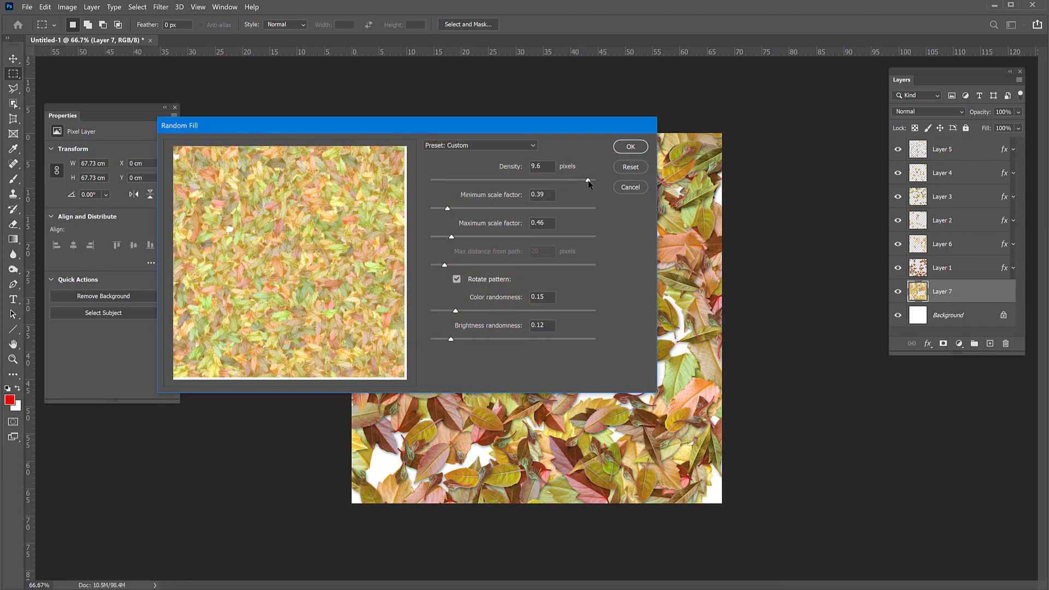
click(629, 147)
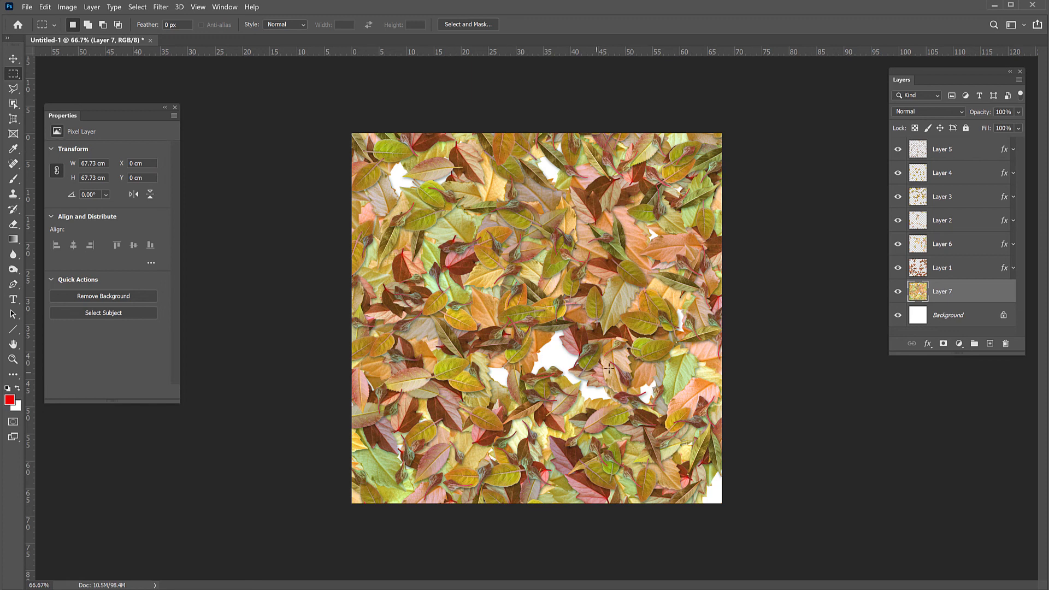
- Add a new layer above Layer 7 and random-fill it with the oval green-yellow leaf pattern, using the current random settings
click(991, 345)
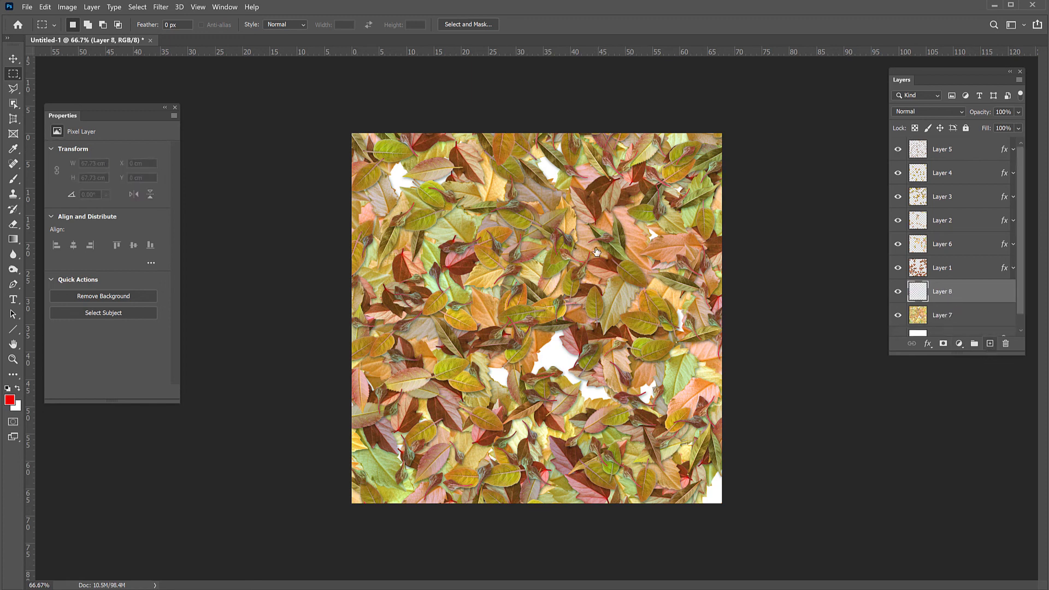
click(45, 7)
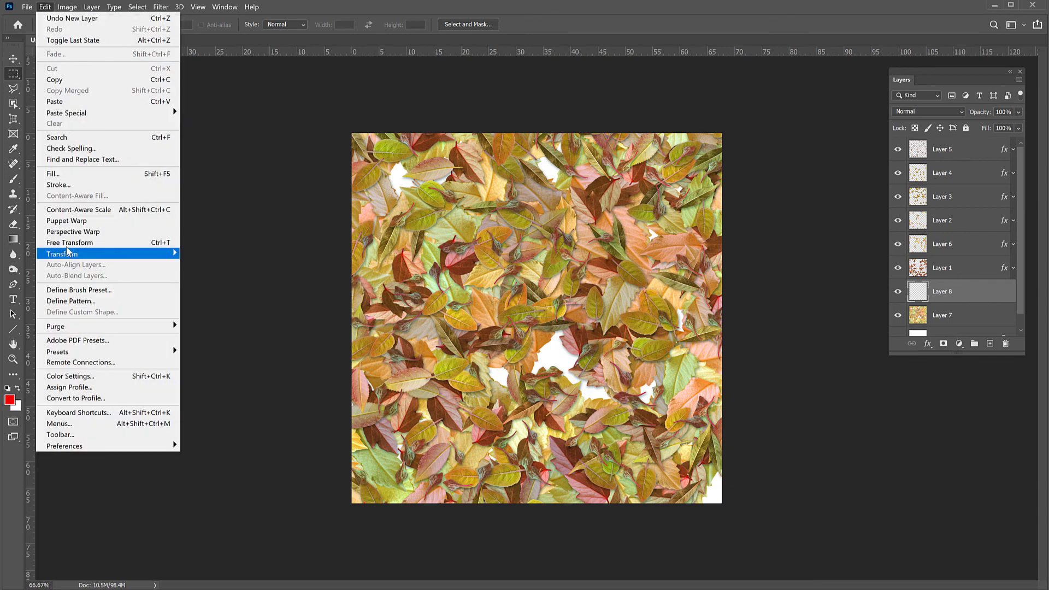
click(53, 174)
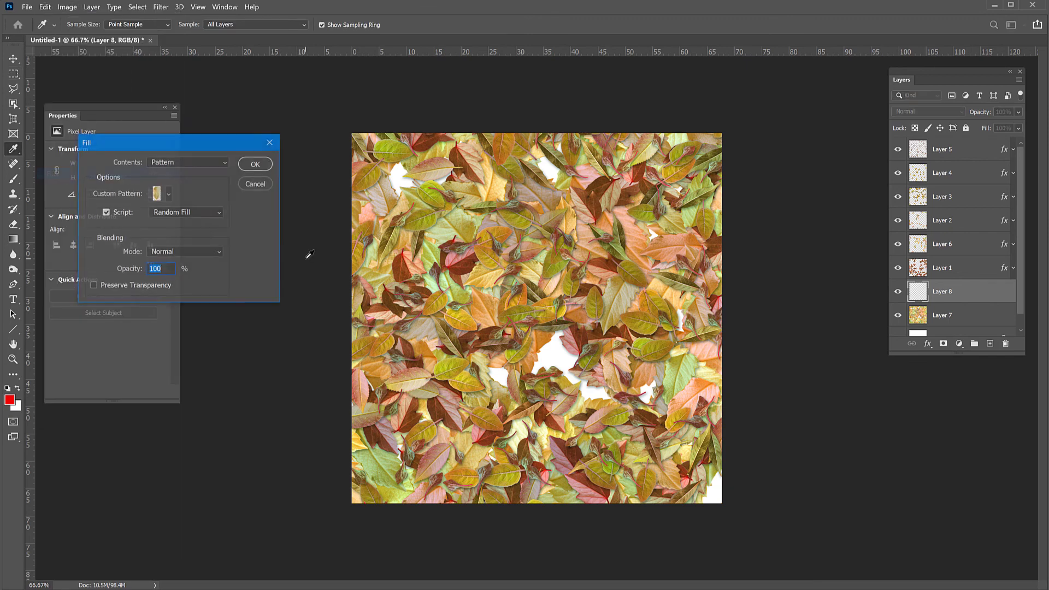
click(169, 192)
click(115, 265)
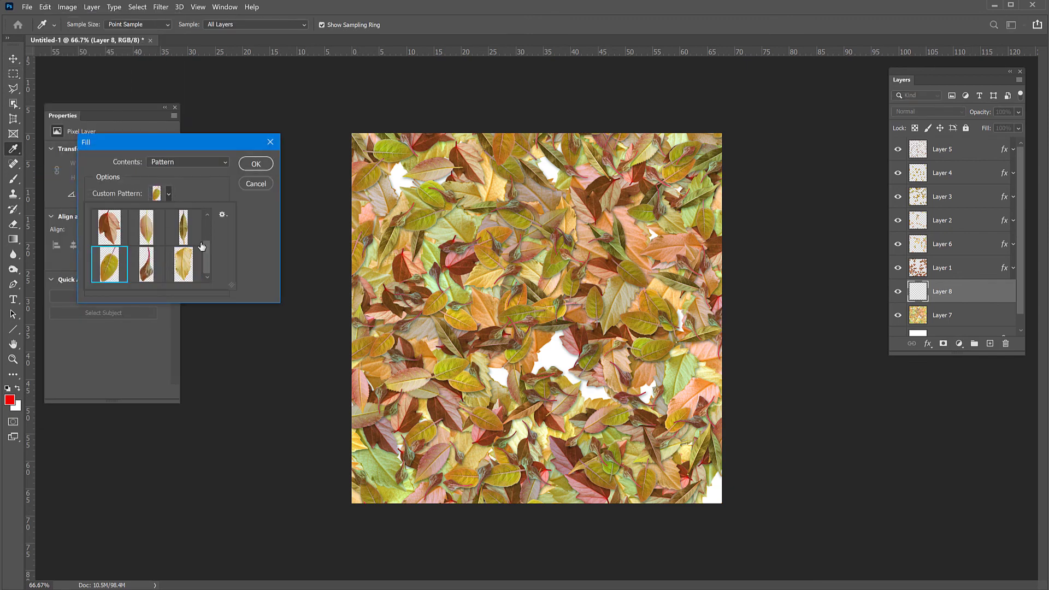
click(257, 164)
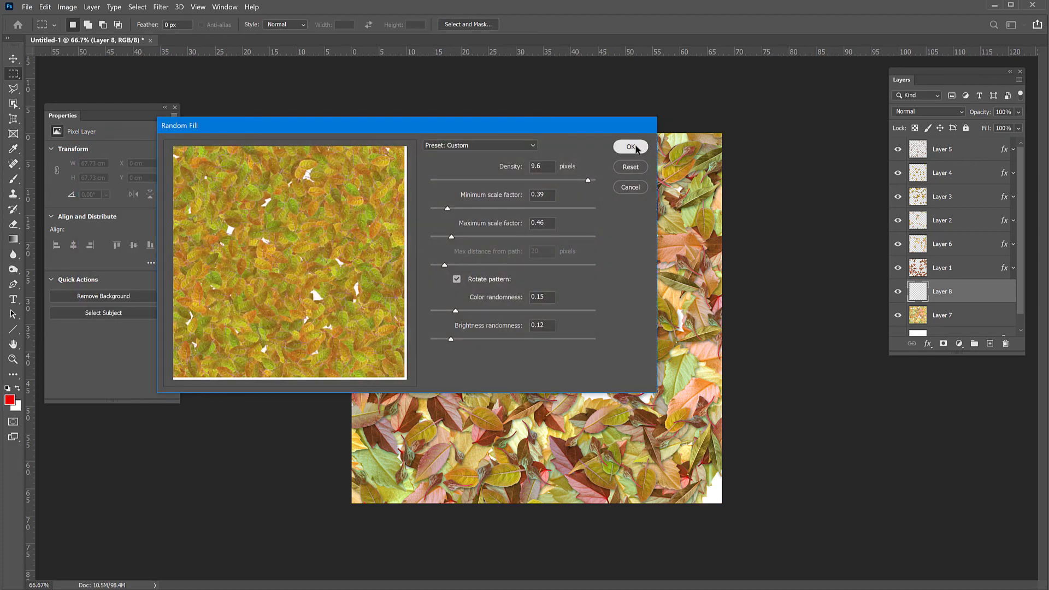
click(632, 147)
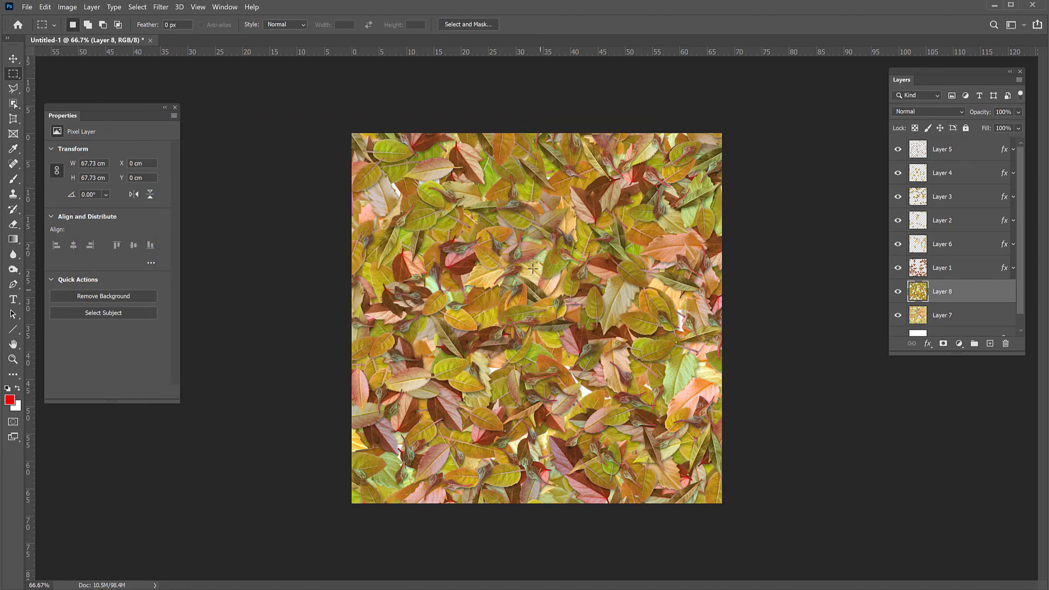
- Examine the leaf texture at 100% zoom, and switch Layers 1, 2 and 3 off and on to compare their effect
key(ctrl+1)
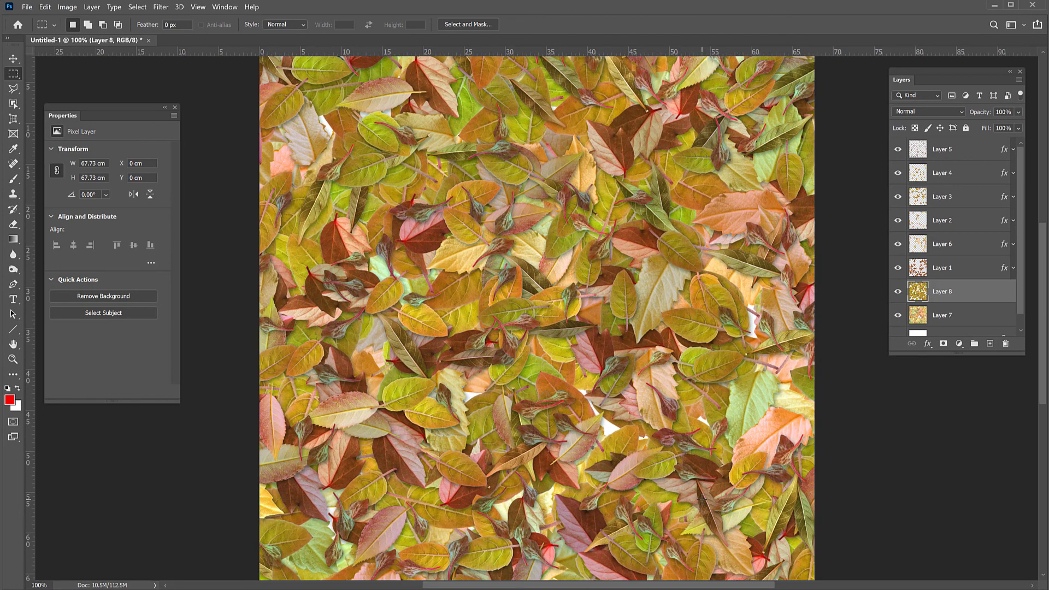
key(ctrl+minus)
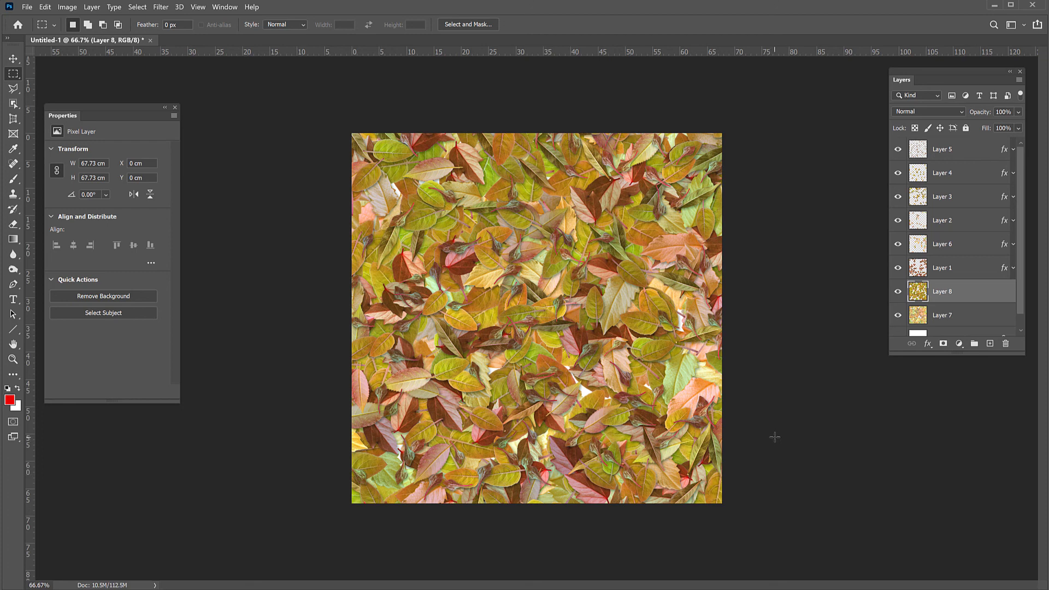
click(897, 268)
click(897, 269)
click(898, 220)
click(898, 221)
click(898, 197)
click(898, 196)
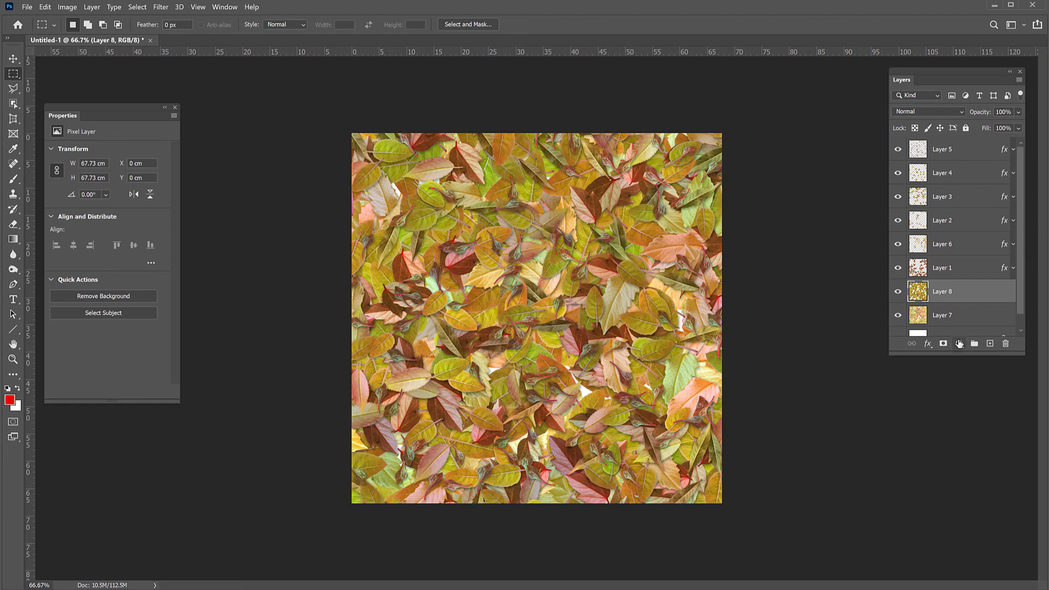